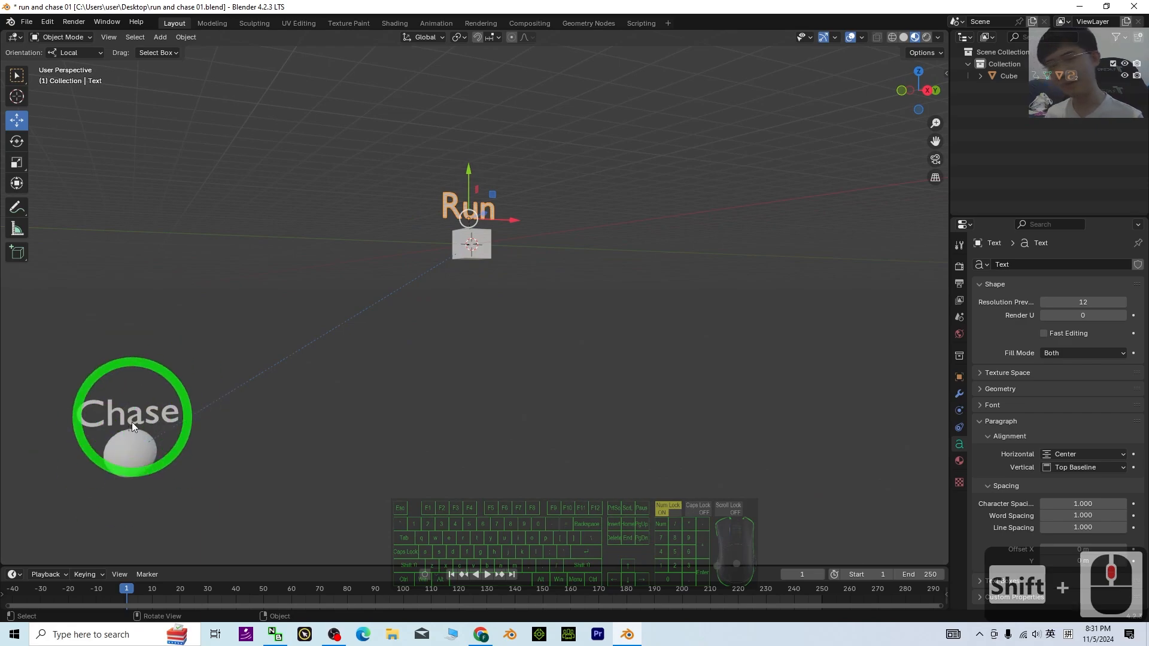
- Play the Run and Chase animation, watching the sphere follow the cube, then stop it and return to the first frame
{"action": "middle_click_drag", "start_coordinate": [523, 338], "coordinate": [492, 363]}
{"action": "left_click", "coordinate": [488, 575]}
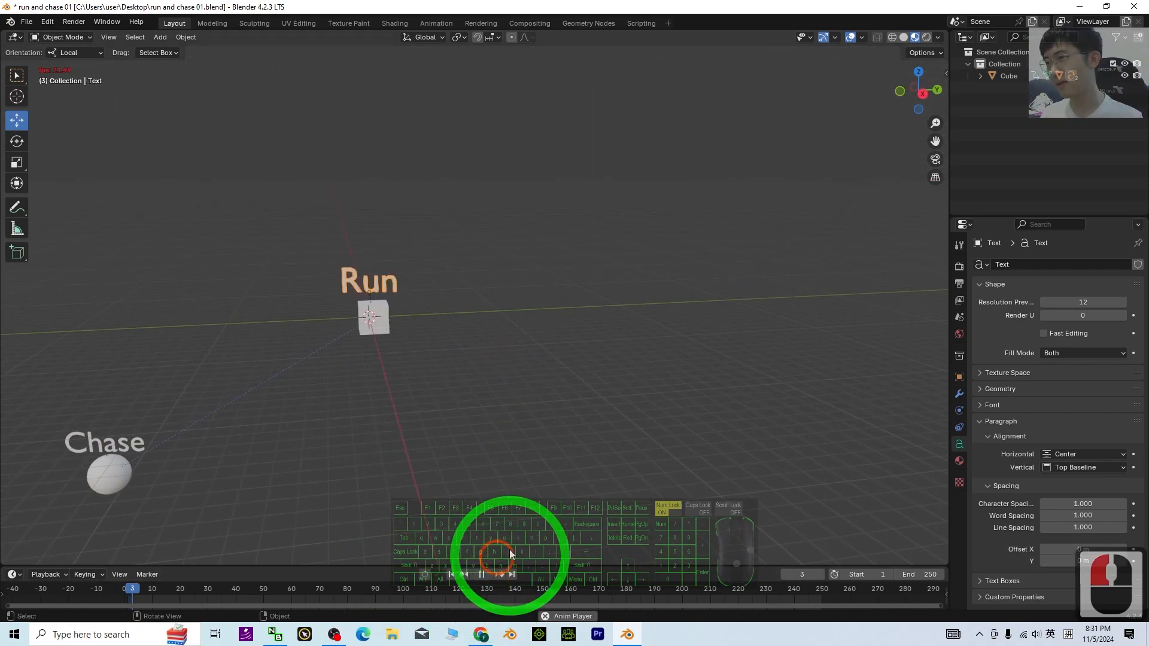
{"action": "middle_click_drag", "start_coordinate": [656, 408], "coordinate": [699, 398], "text": "shift"}
{"action": "scroll", "coordinate": [768, 367], "scroll_direction": "down", "scroll_amount": 3}
{"action": "middle_click_drag", "start_coordinate": [859, 224], "coordinate": [718, 362], "text": "shift"}
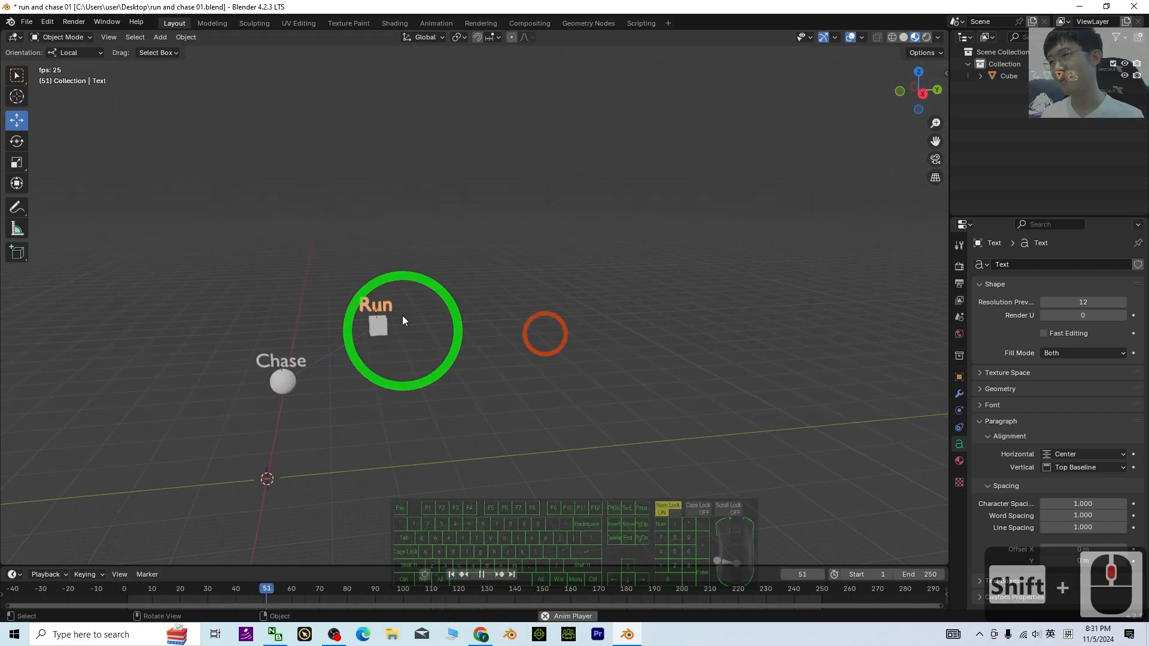
{"action": "scroll", "coordinate": [589, 409], "scroll_direction": "down", "scroll_amount": 2}
{"action": "middle_click_drag", "start_coordinate": [587, 407], "coordinate": [557, 428]}
{"action": "scroll", "coordinate": [533, 249], "scroll_direction": "up", "scroll_amount": 3}
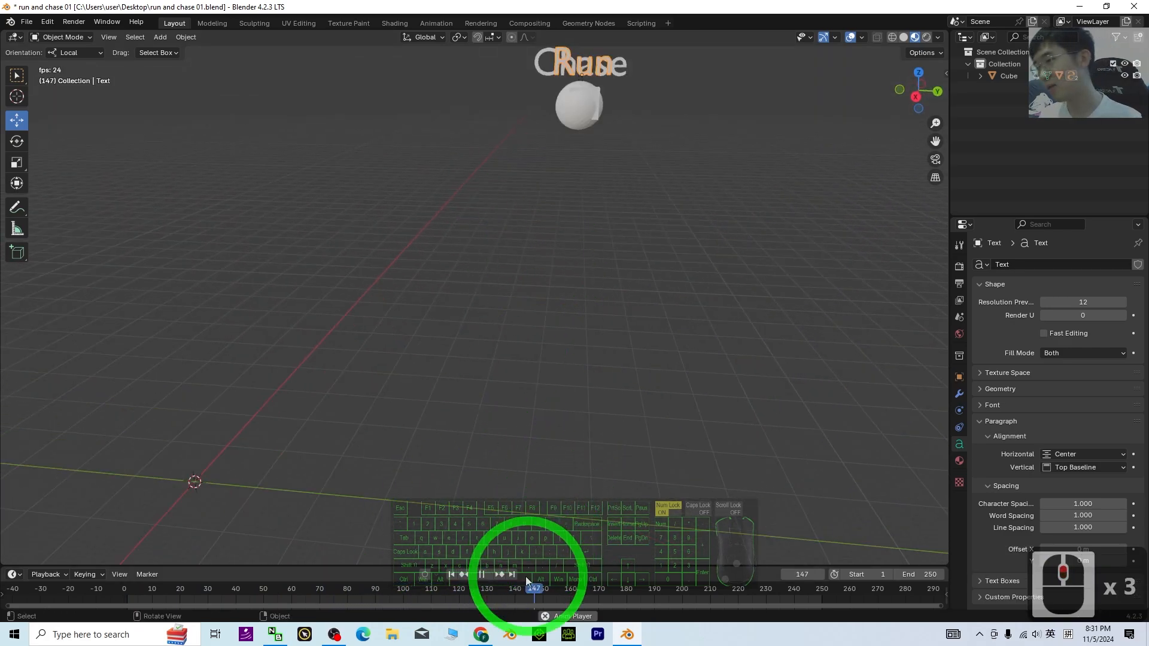
{"action": "left_click", "coordinate": [481, 575]}
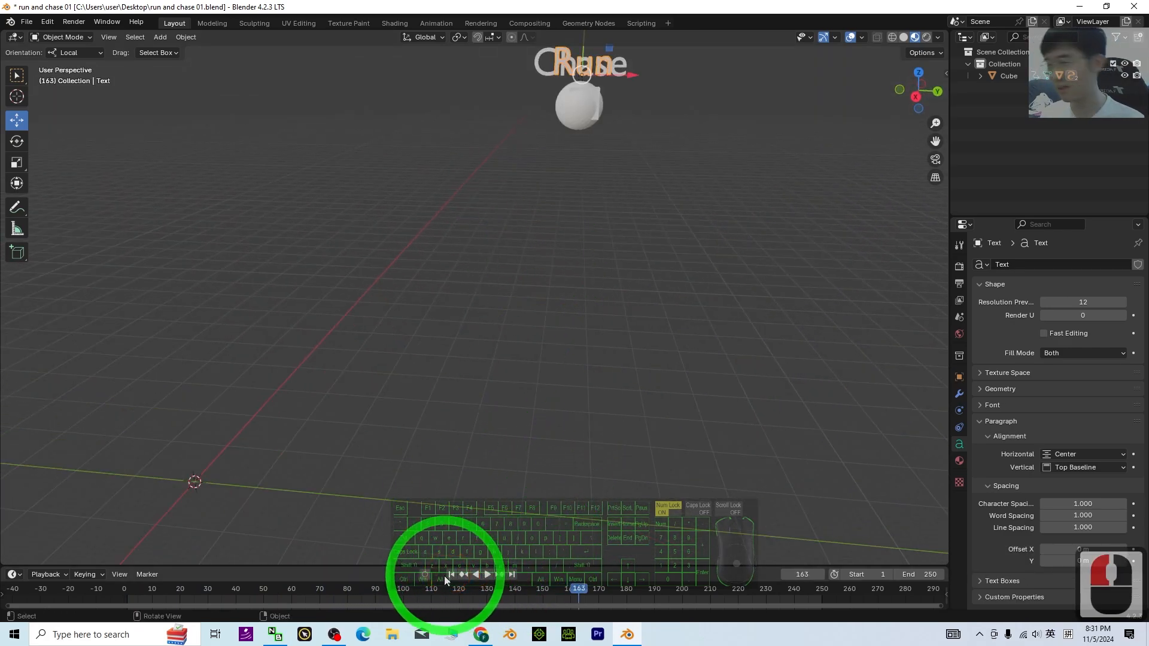
{"action": "left_click", "coordinate": [451, 575]}
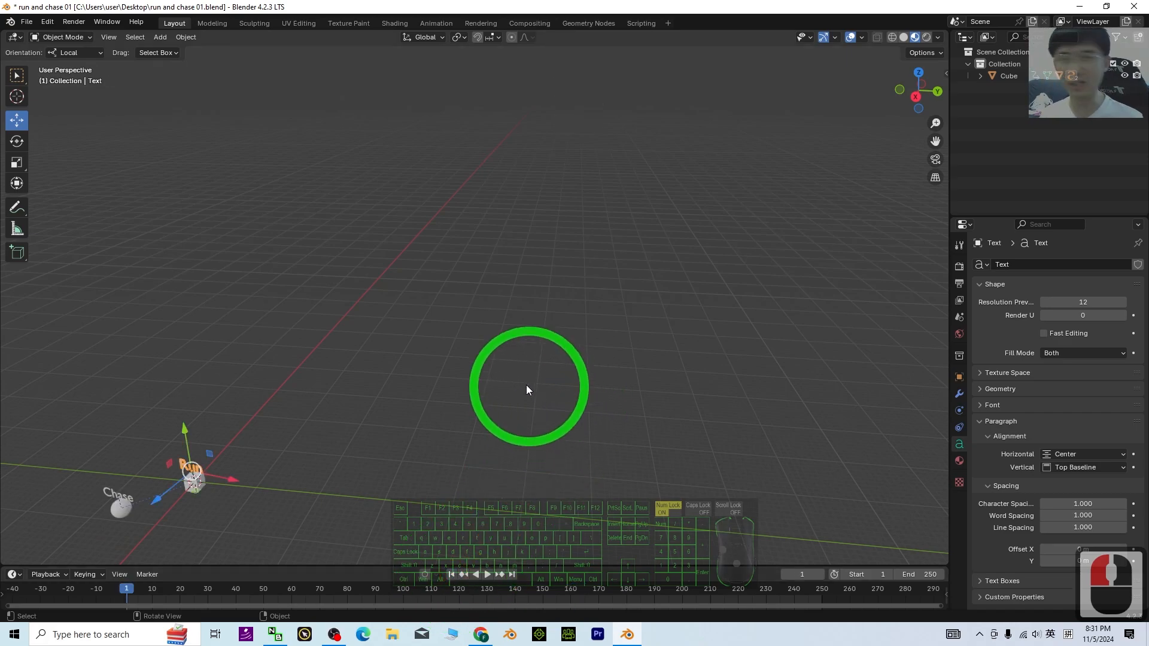
- Create a new General file without saving the changes to run and chase 01.blend
{"action": "left_click", "coordinate": [26, 22]}
{"action": "left_click", "coordinate": [43, 36]}
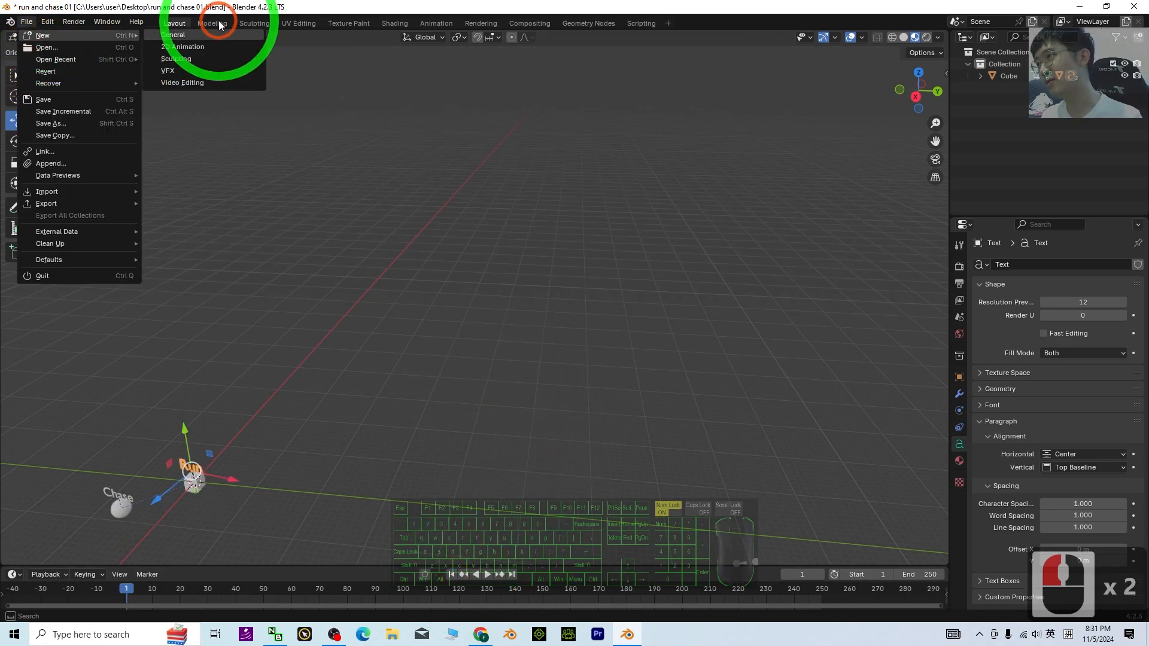
{"action": "left_click", "coordinate": [196, 33]}
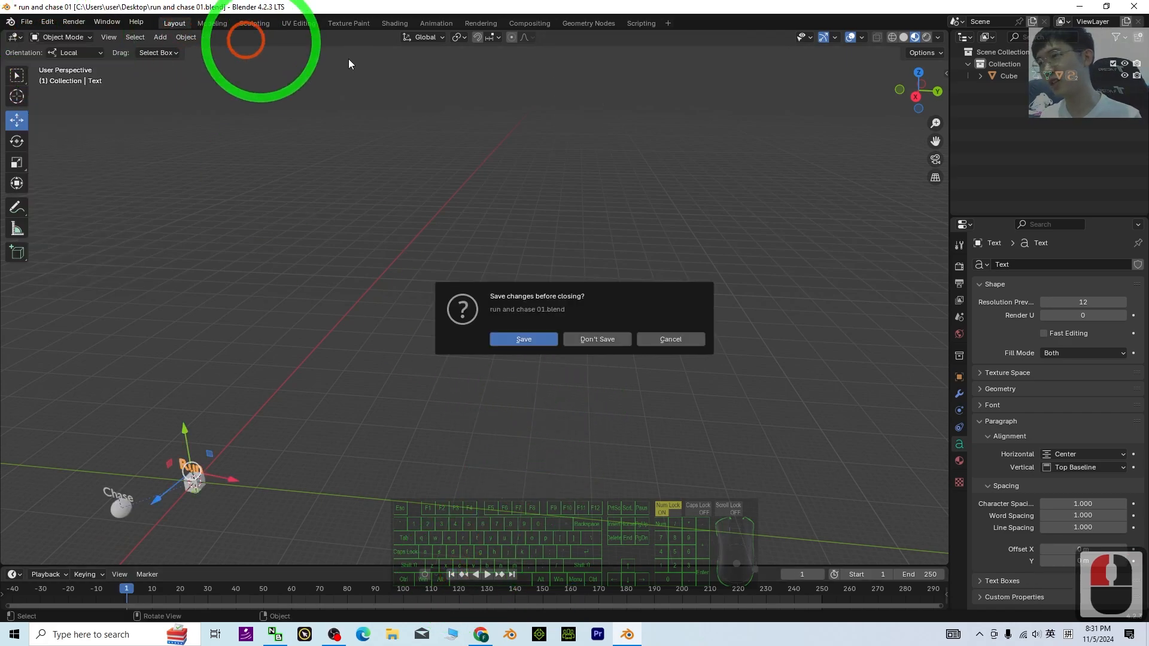
{"action": "left_click", "coordinate": [597, 338]}
{"action": "left_click", "coordinate": [927, 359]}
- Delete all the default objects from the new scene
{"action": "left_click", "coordinate": [725, 294]}
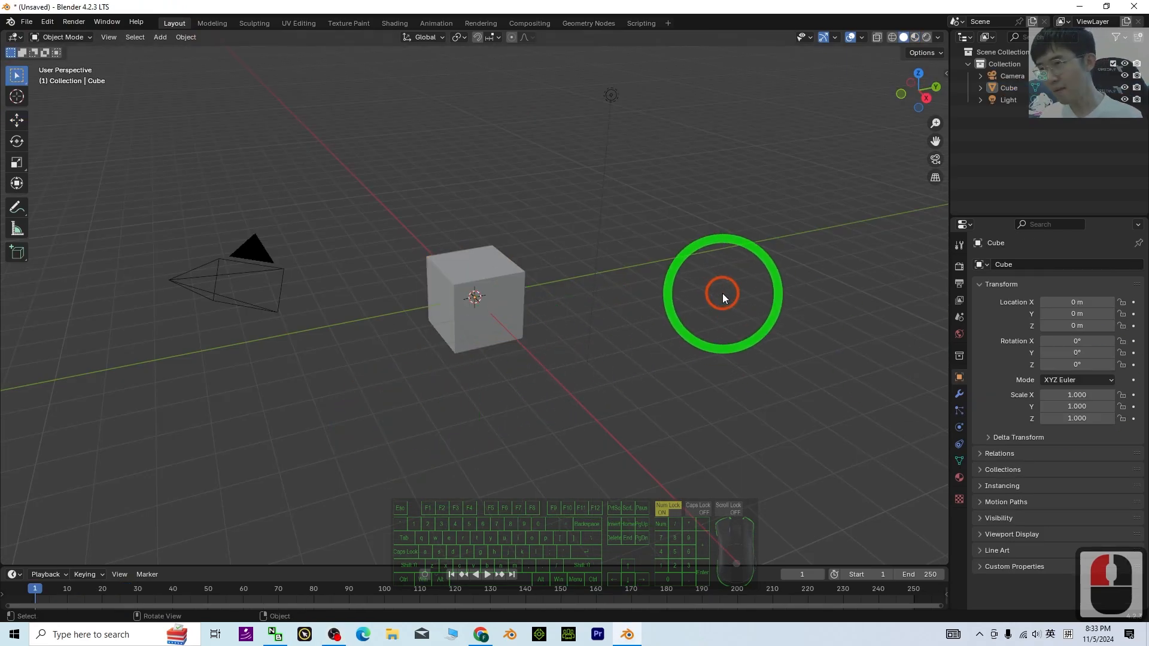
{"action": "left_click", "coordinate": [816, 285]}
{"action": "left_click", "coordinate": [760, 328]}
{"action": "left_click", "coordinate": [748, 325]}
{"action": "left_click", "coordinate": [726, 282]}
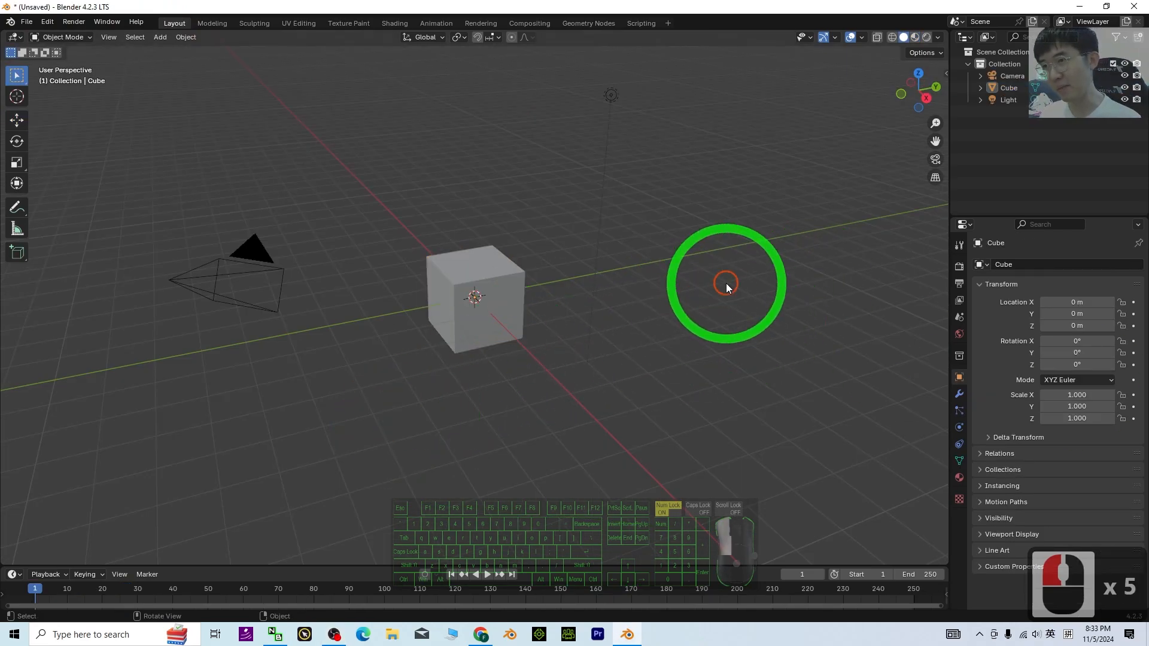
{"action": "double_click", "coordinate": [726, 290]}
{"action": "key", "text": "a"}
{"action": "key", "text": "Delete"}
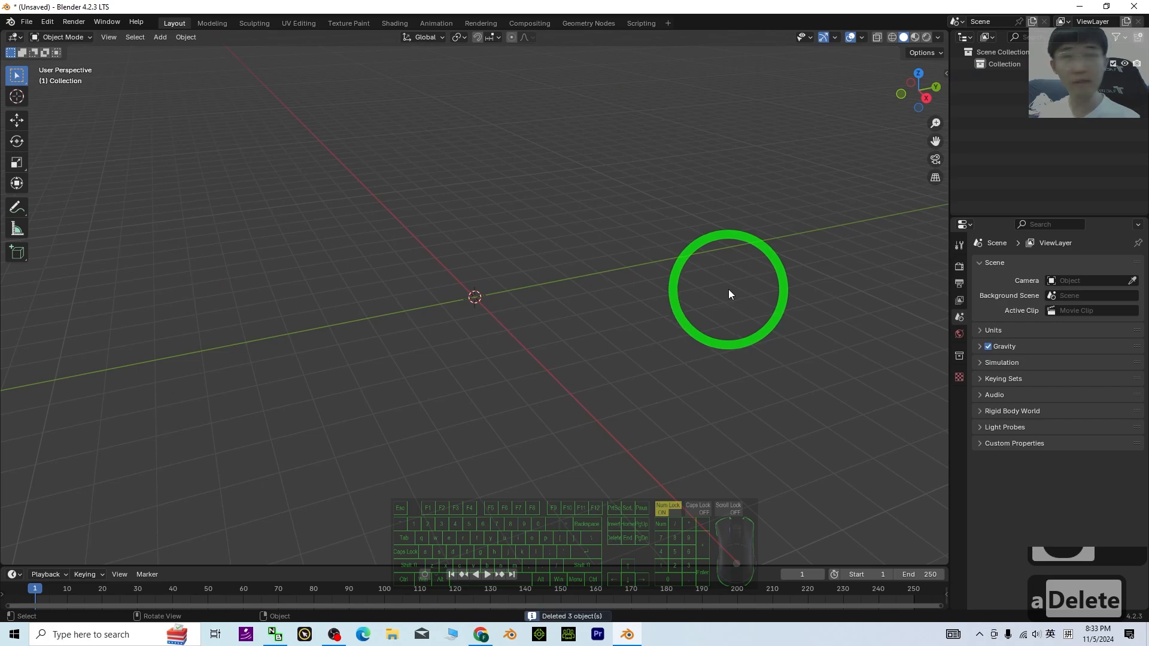
- Add a UV sphere at the origin and scale it uniformly to about 0.289
{"action": "left_click", "coordinate": [160, 37]}
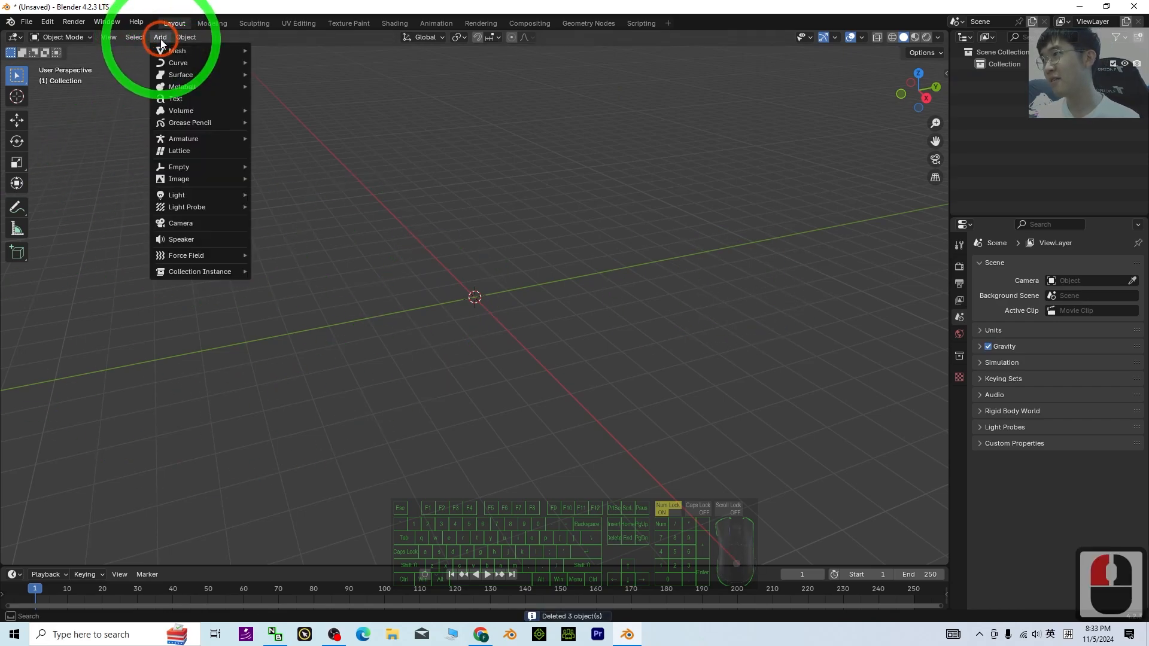
{"action": "left_click", "coordinate": [173, 51]}
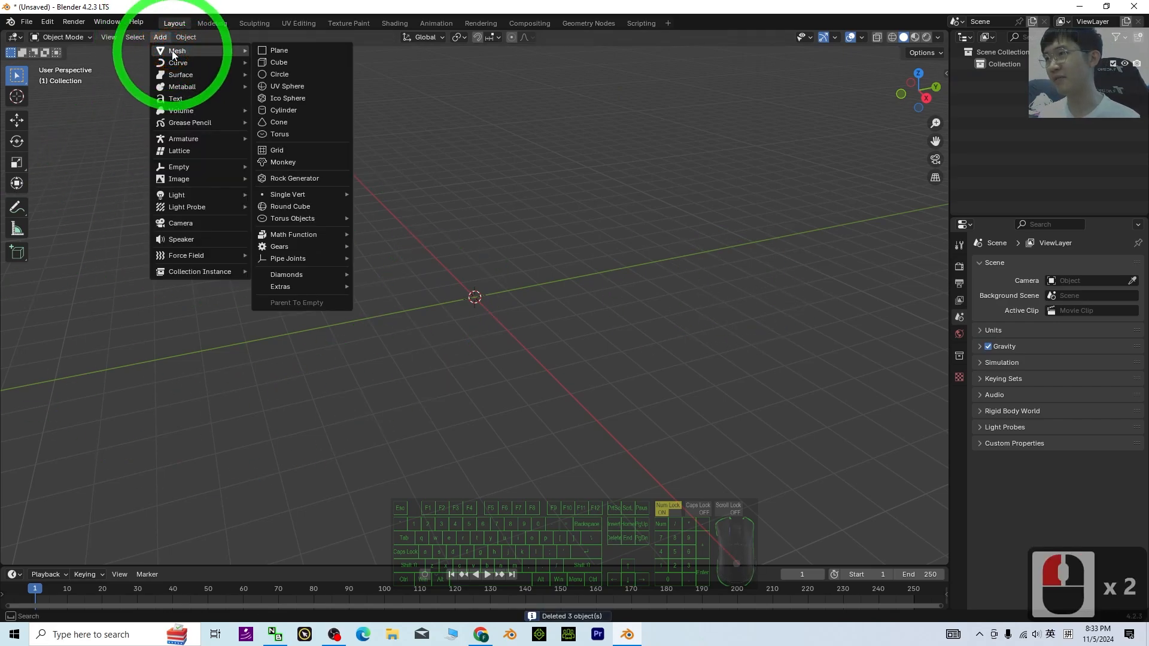
{"action": "left_click", "coordinate": [298, 86]}
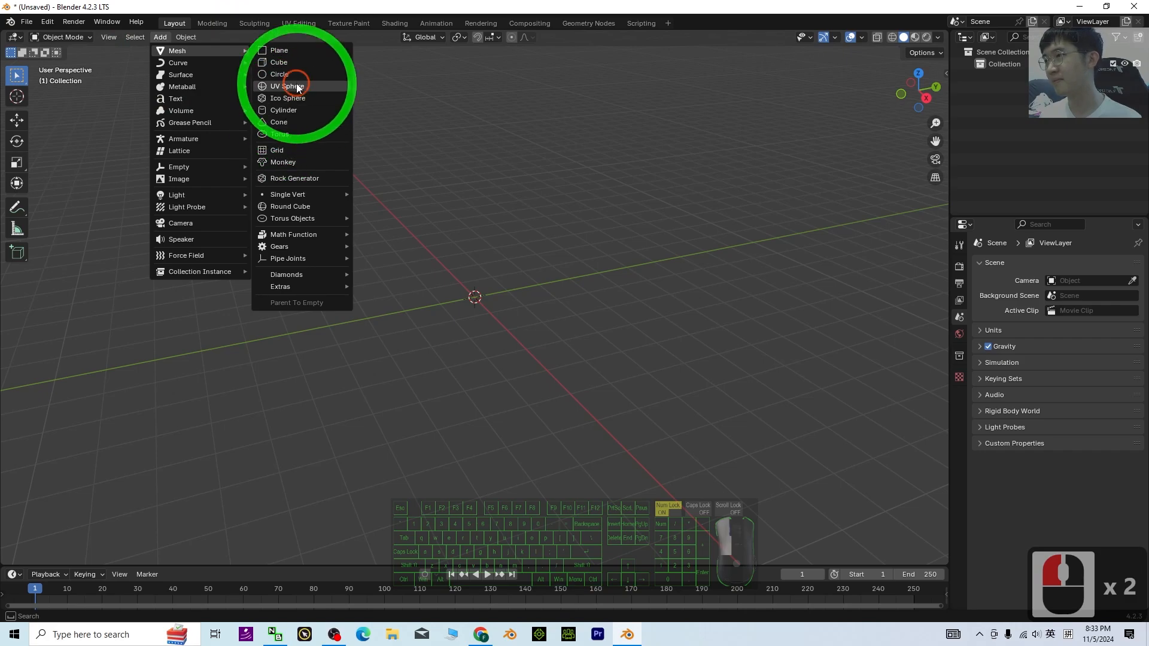
{"action": "key", "text": "s"}
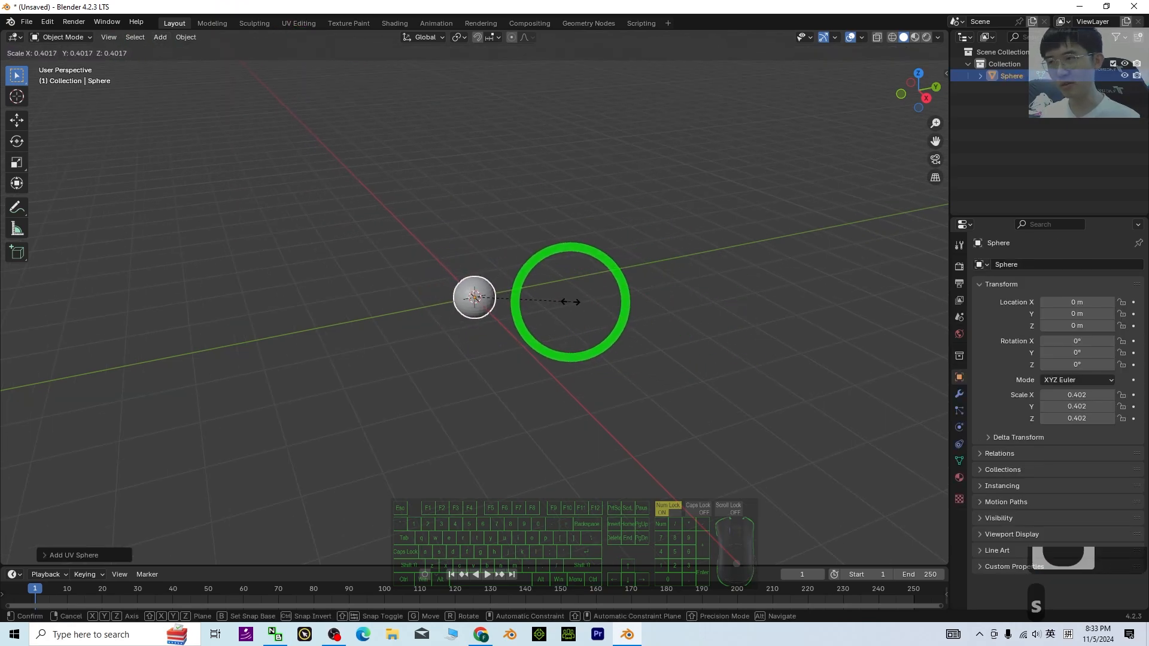
{"action": "left_click", "coordinate": [557, 300]}
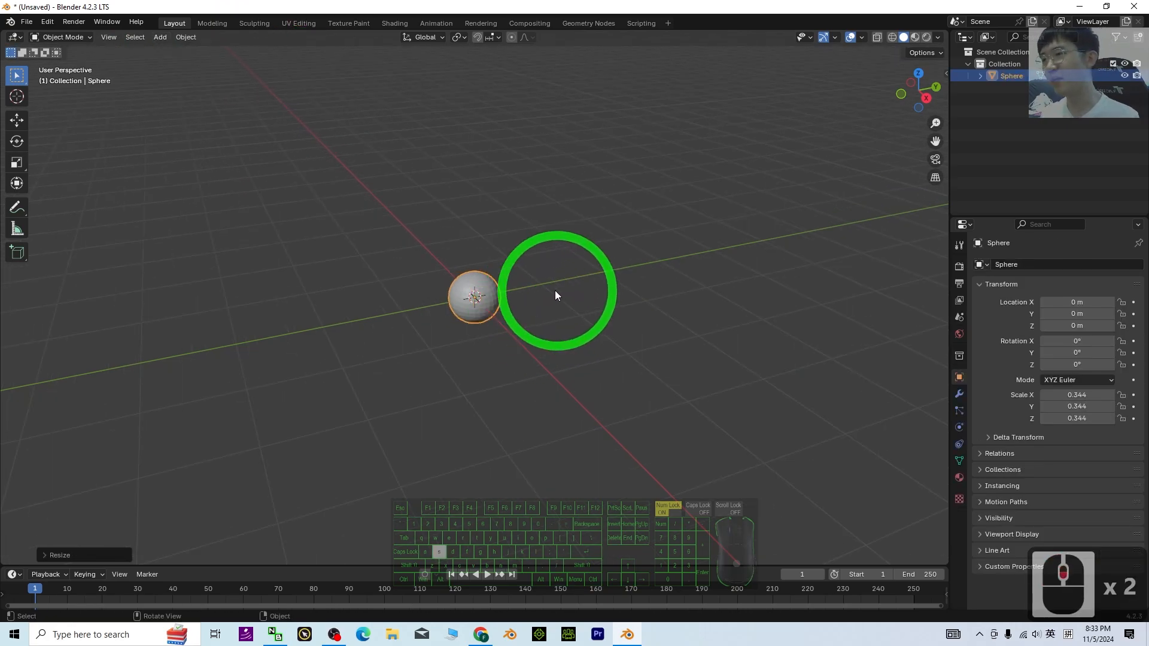
{"action": "key", "text": "s"}
{"action": "left_click", "coordinate": [542, 291]}
- Add a cone mesh at the origin and scale it uniformly to about 0.336
{"action": "left_click", "coordinate": [160, 38]}
{"action": "left_click", "coordinate": [189, 52]}
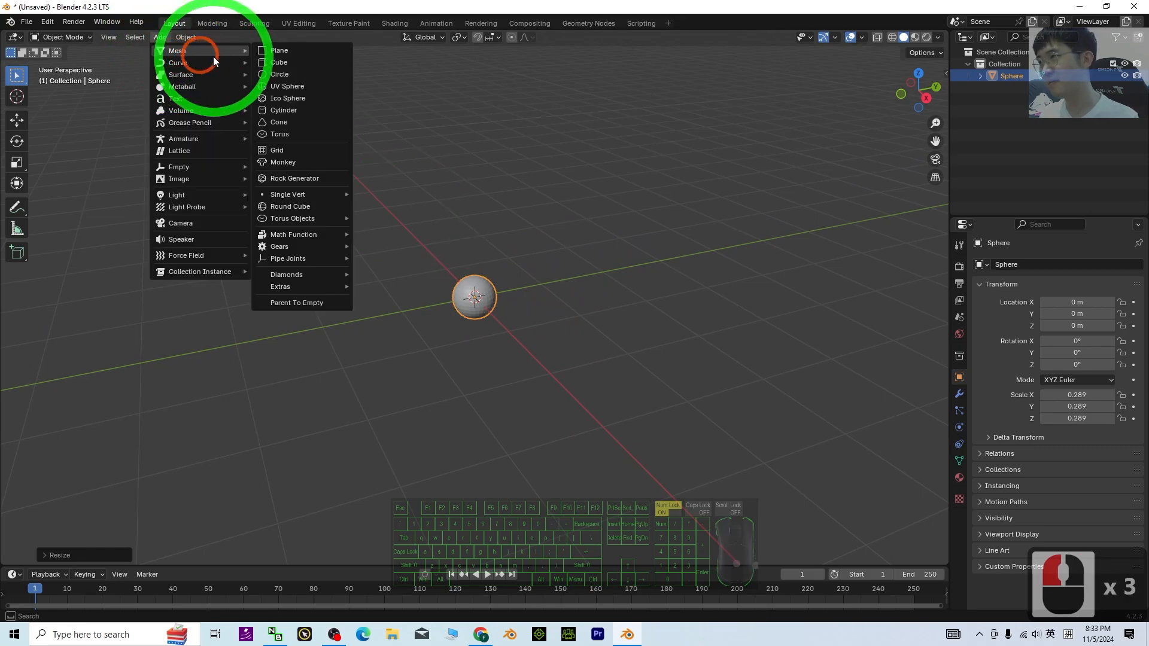
{"action": "left_click", "coordinate": [274, 123]}
{"action": "key", "text": "s"}
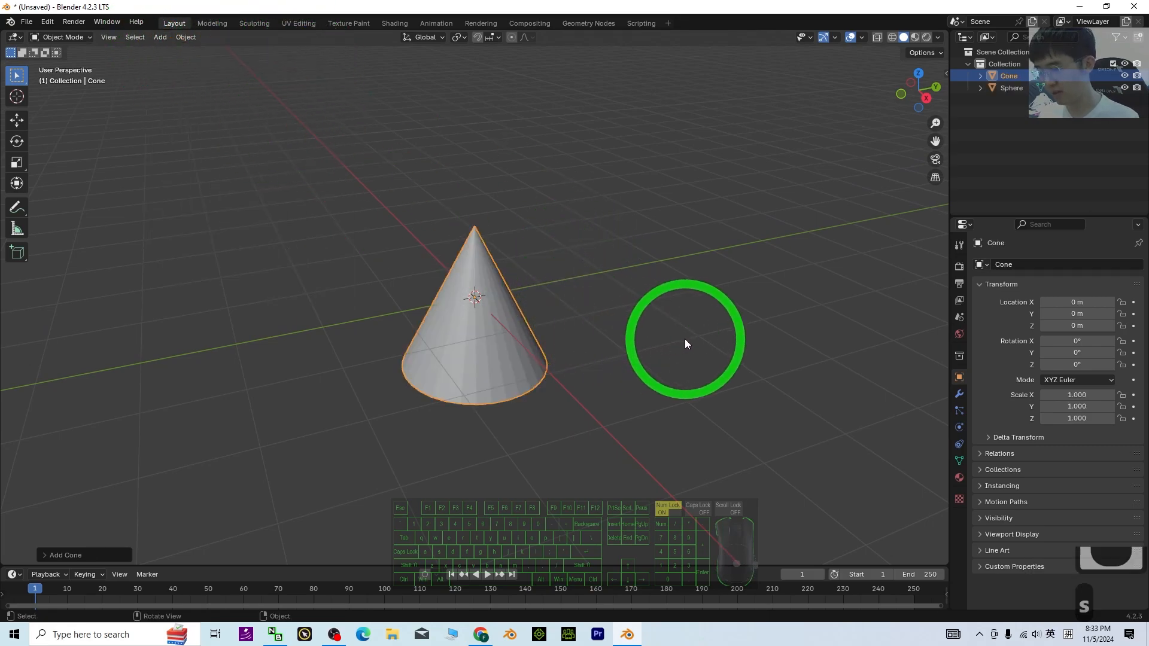
{"action": "left_click", "coordinate": [487, 329]}
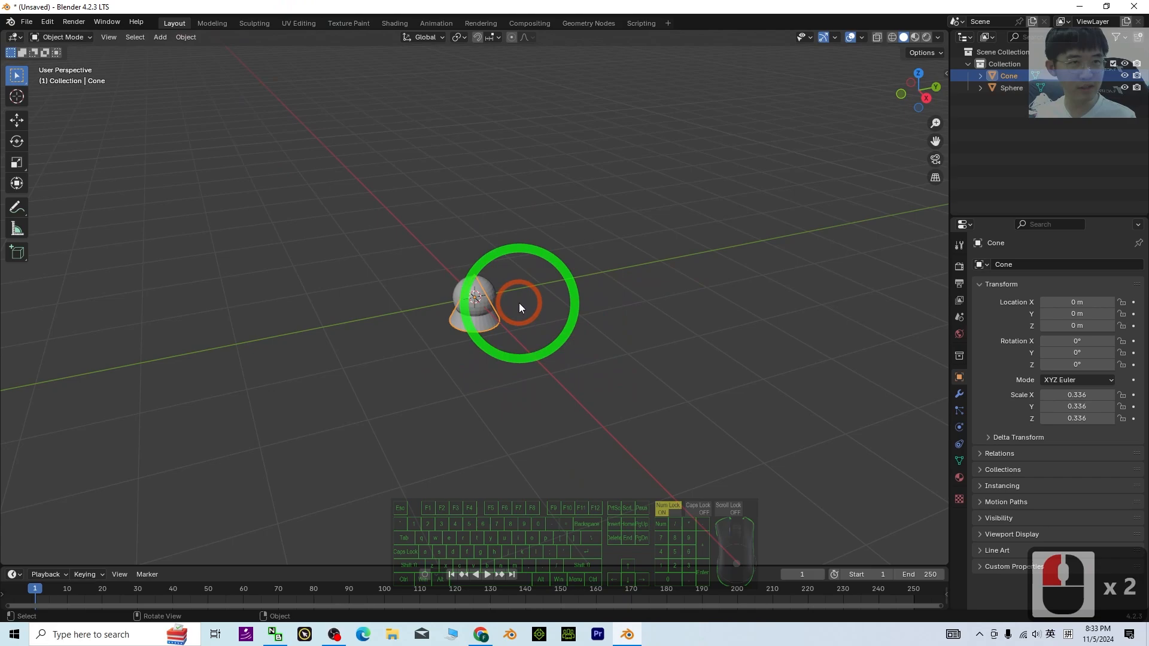
- Move the cone along the Y axis to about -2.49 m, away from the sphere
{"action": "left_click", "coordinate": [16, 120]}
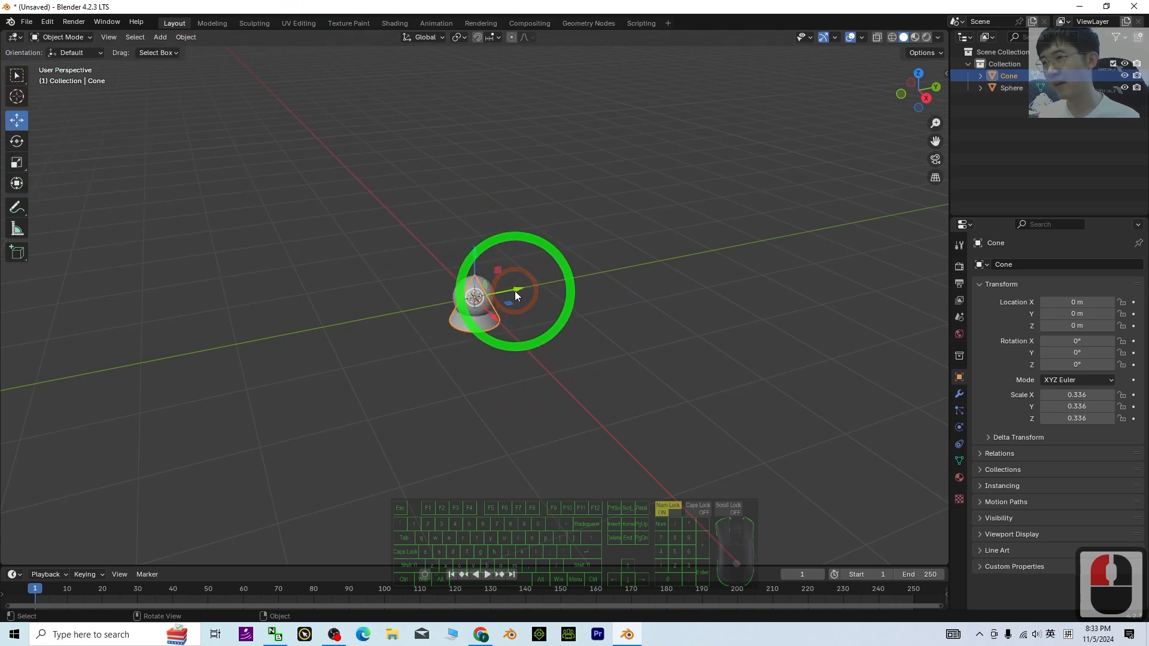
{"action": "left_click_drag", "start_coordinate": [515, 291], "coordinate": [228, 329]}
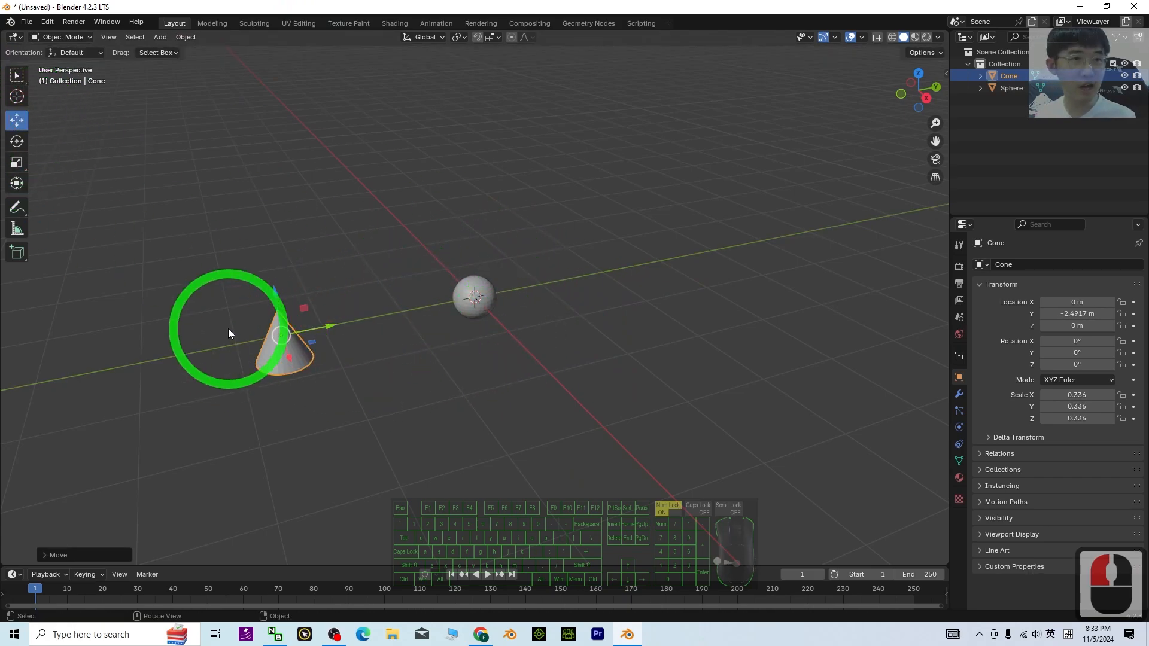
{"action": "scroll", "coordinate": [338, 336], "scroll_direction": "down", "scroll_amount": 2}
{"action": "scroll", "coordinate": [591, 336], "scroll_direction": "up", "scroll_amount": 4}
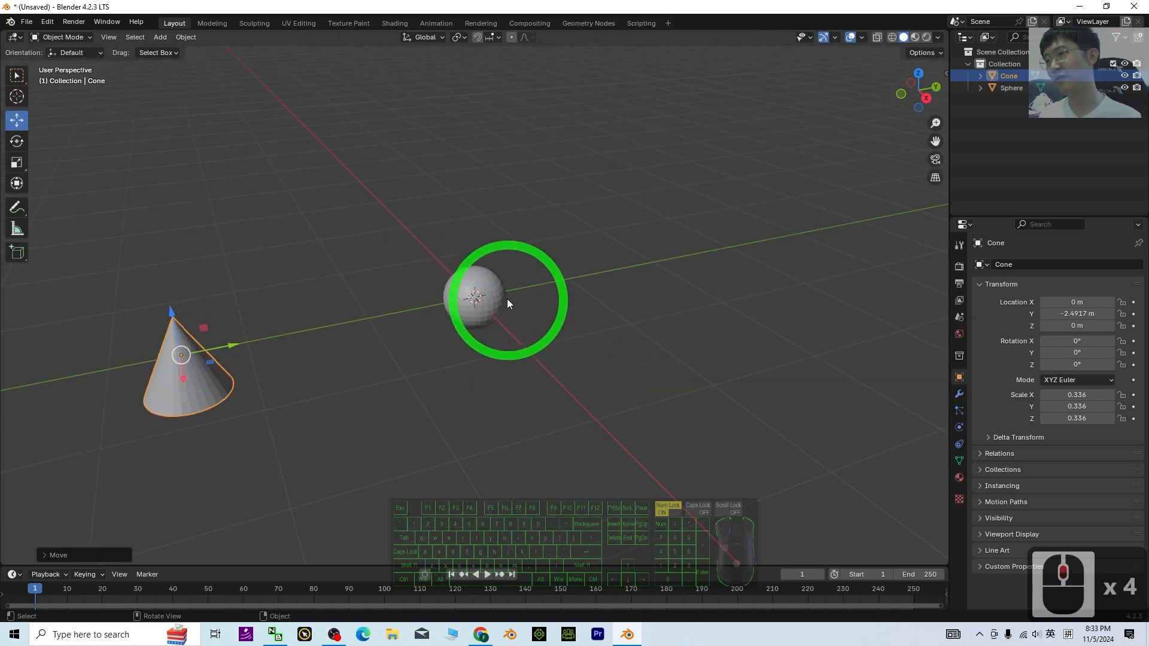
- Keyframe the sphere's X, Y and Z location at frame 1
{"action": "left_click", "coordinate": [486, 288]}
{"action": "scroll", "coordinate": [486, 282], "scroll_direction": "up", "scroll_amount": 1}
{"action": "scroll", "coordinate": [488, 287], "scroll_direction": "down", "scroll_amount": 2}
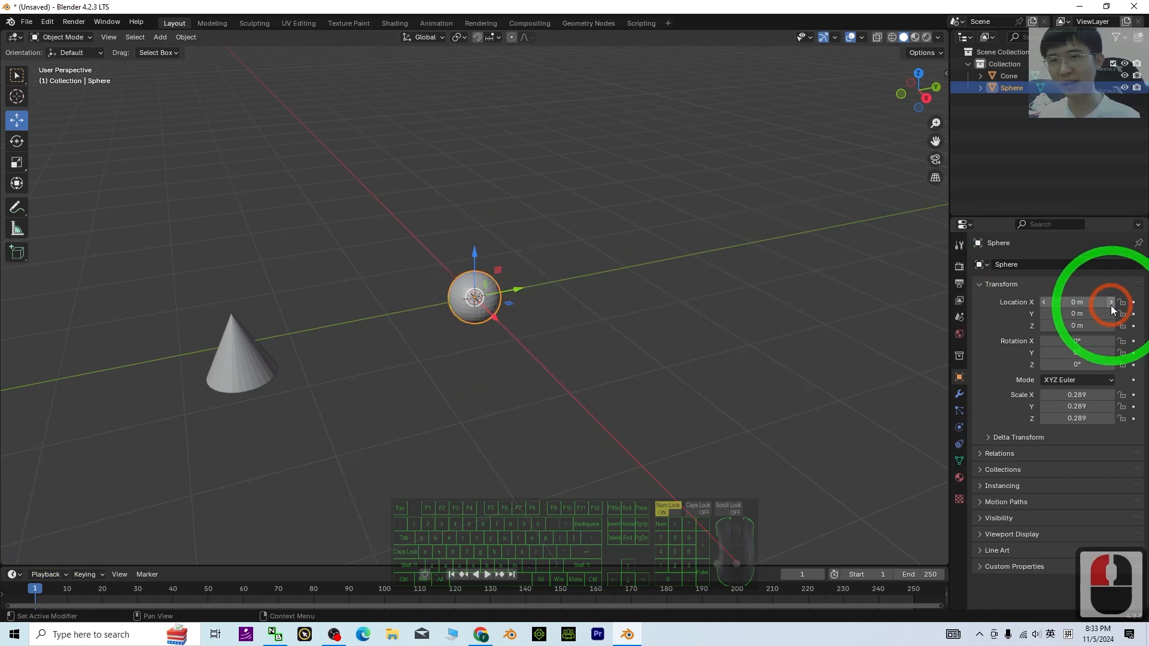
{"action": "left_click", "coordinate": [1134, 302]}
{"action": "left_click", "coordinate": [1134, 314]}
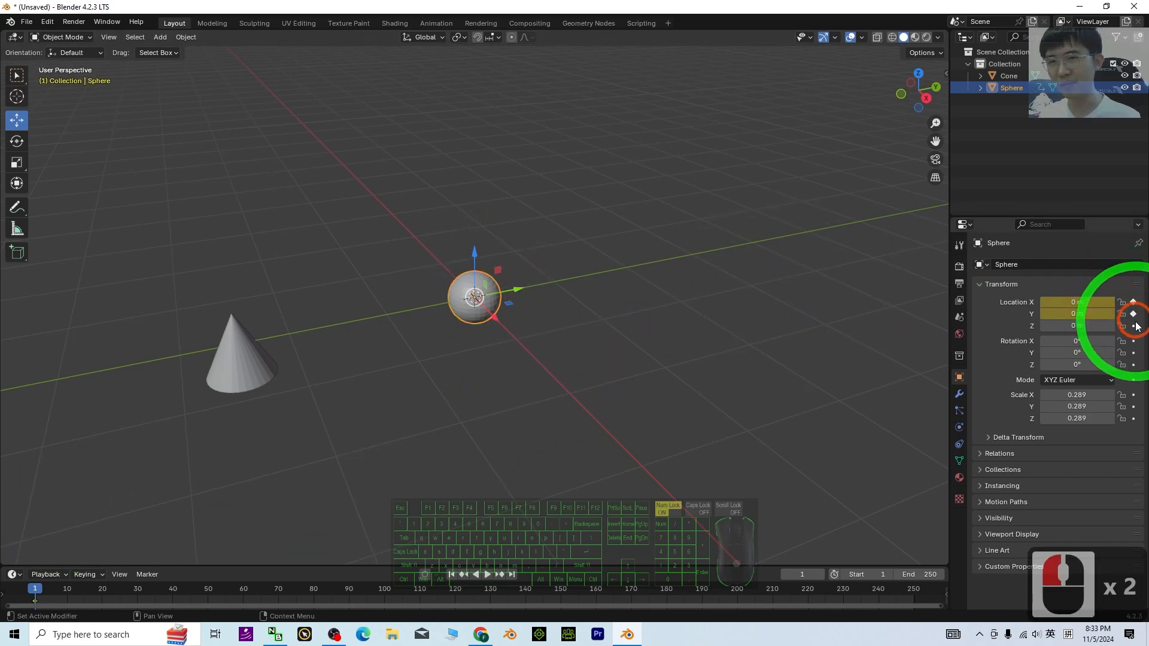
{"action": "left_click", "coordinate": [1134, 326]}
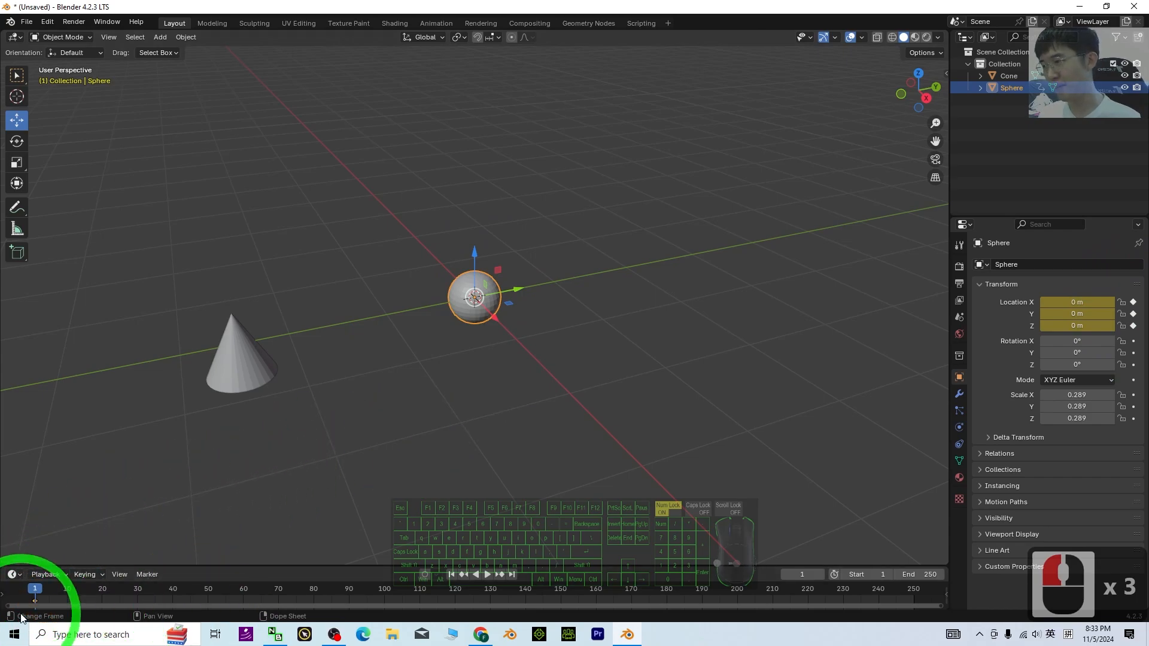
- At frame 33, move the sphere to about X 3.21 m, Y 3.80 m, Z 3.41 m and keyframe all three location values
{"action": "left_click_drag", "start_coordinate": [72, 590], "coordinate": [149, 601]}
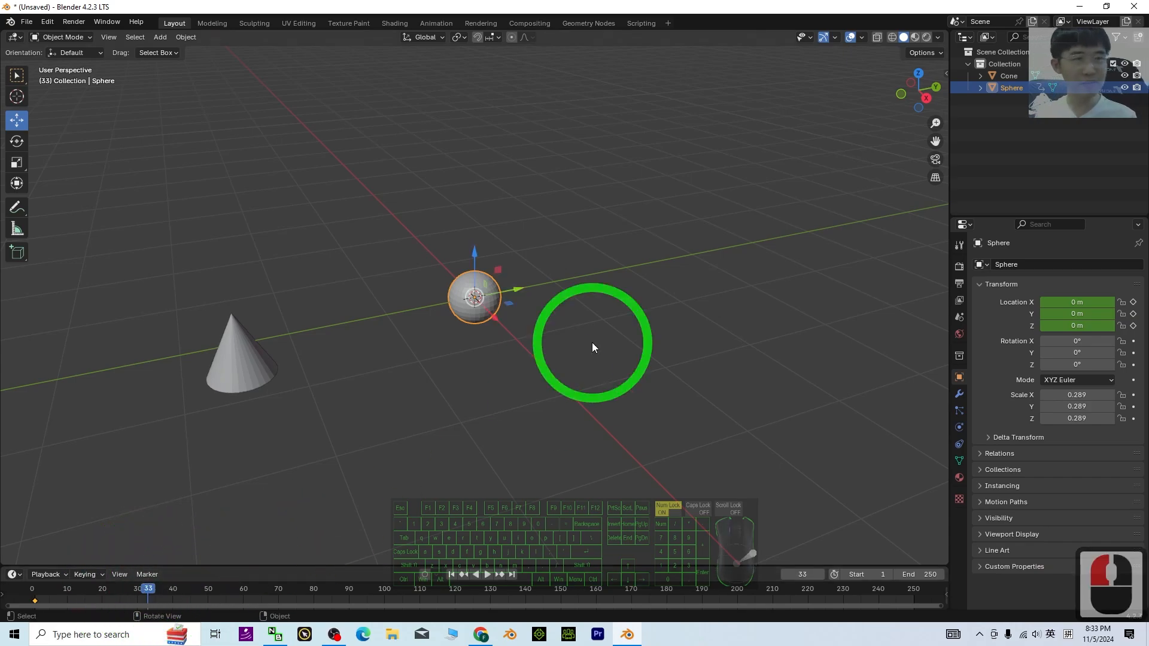
{"action": "scroll", "coordinate": [597, 311], "scroll_direction": "down", "scroll_amount": 4}
{"action": "left_click_drag", "start_coordinate": [510, 305], "coordinate": [745, 118]}
{"action": "key", "text": "z"}
{"action": "left_click", "coordinate": [1134, 302]}
{"action": "left_click", "coordinate": [1133, 314]}
{"action": "left_click", "coordinate": [1135, 326]}
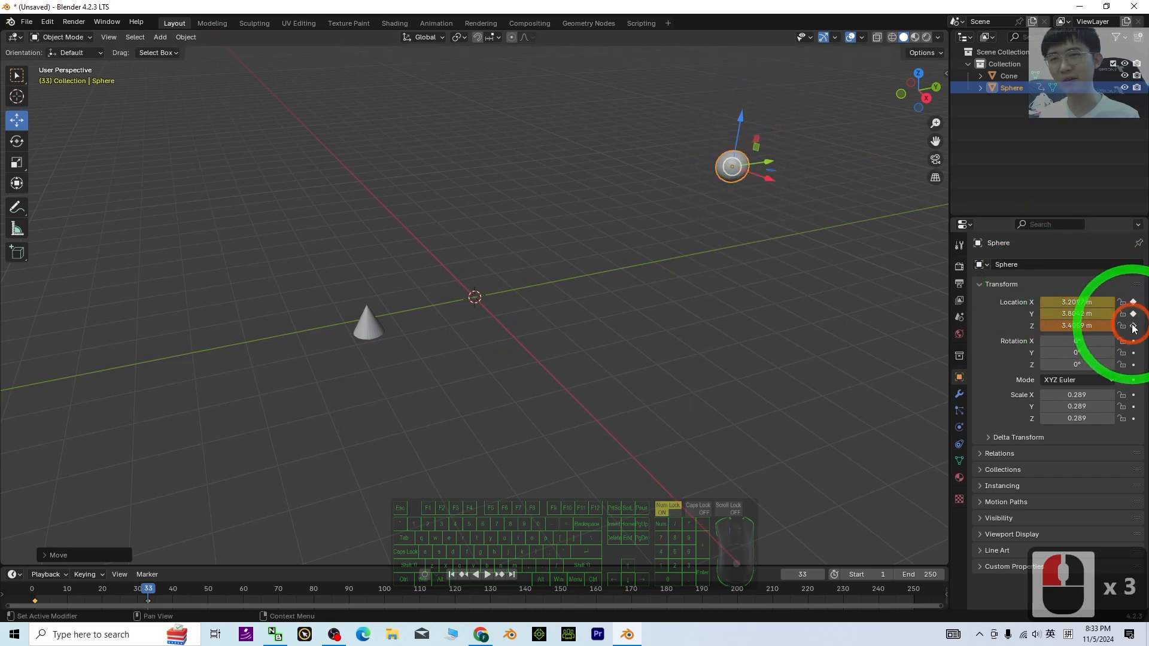
- Play the sphere's animation past its second keyframe and stop at frame 78
{"action": "scroll", "coordinate": [756, 379], "scroll_direction": "down", "scroll_amount": 6}
{"action": "middle_click_drag", "start_coordinate": [767, 376], "coordinate": [442, 560], "text": "shift"}
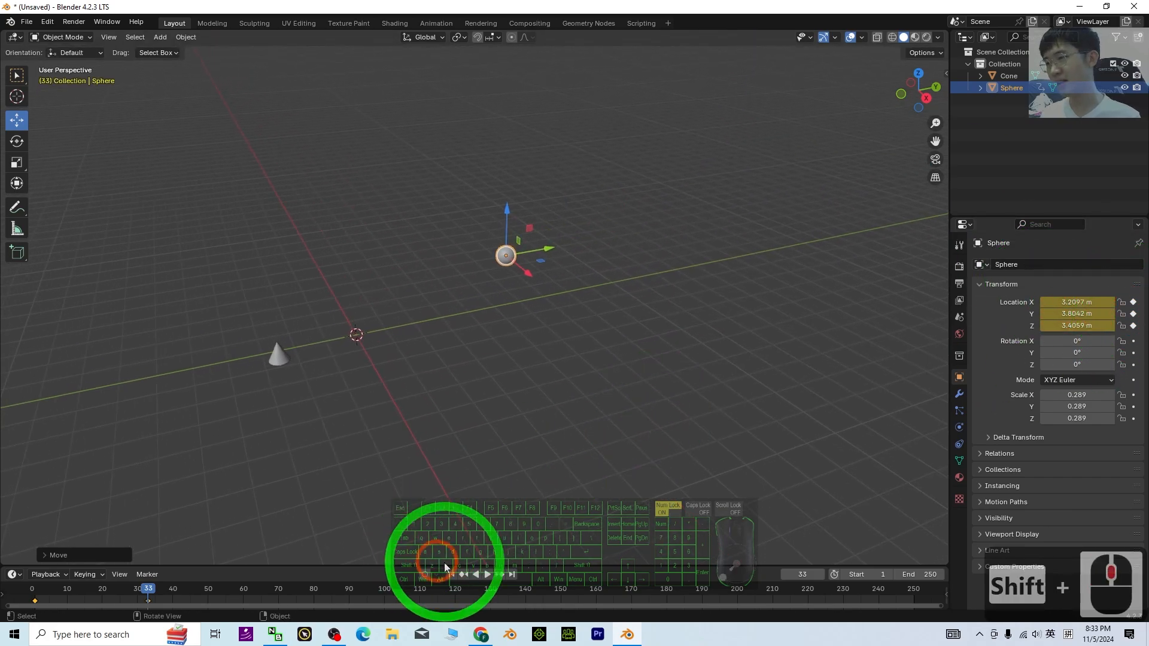
{"action": "left_click", "coordinate": [487, 575]}
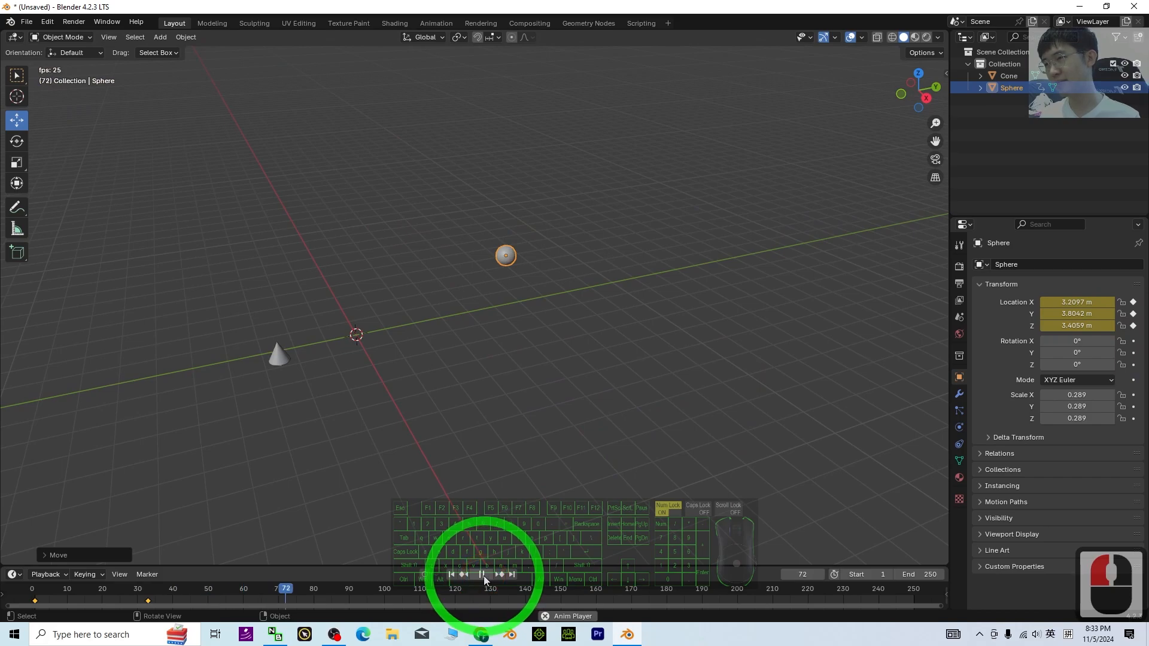
{"action": "left_click", "coordinate": [483, 575]}
- At frame 78, move the sphere to about X 4.75 m, Y 9.81 m, Z 7.25 m and keyframe its location
{"action": "middle_click_drag", "start_coordinate": [546, 244], "coordinate": [471, 320]}
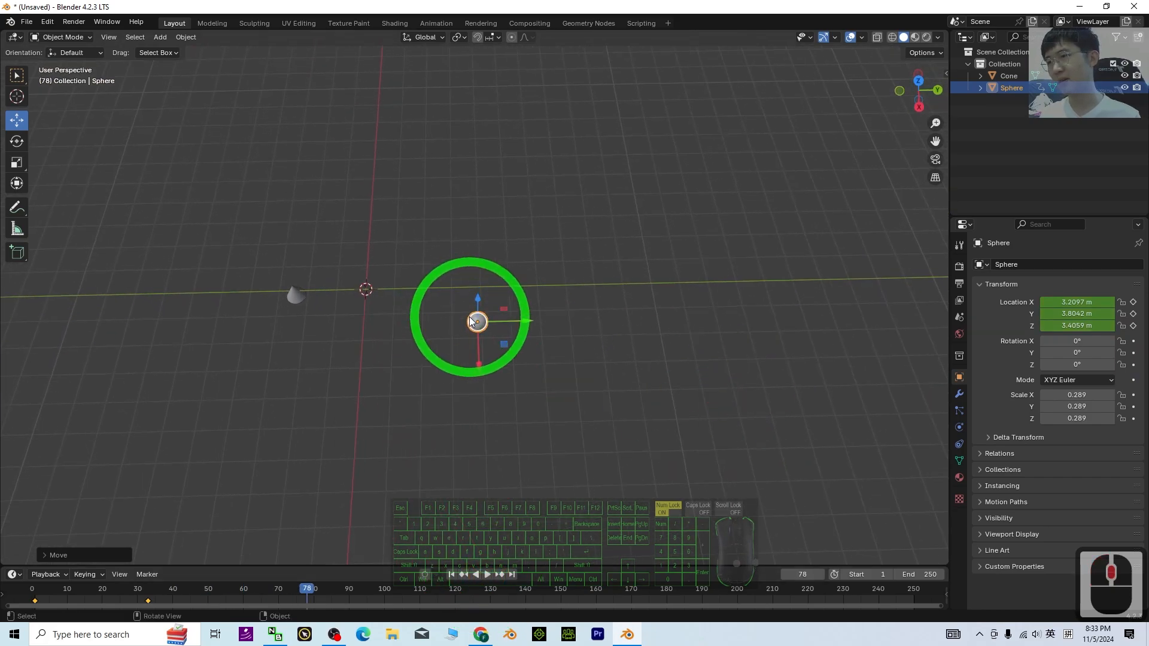
{"action": "left_click_drag", "start_coordinate": [471, 322], "coordinate": [824, 498]}
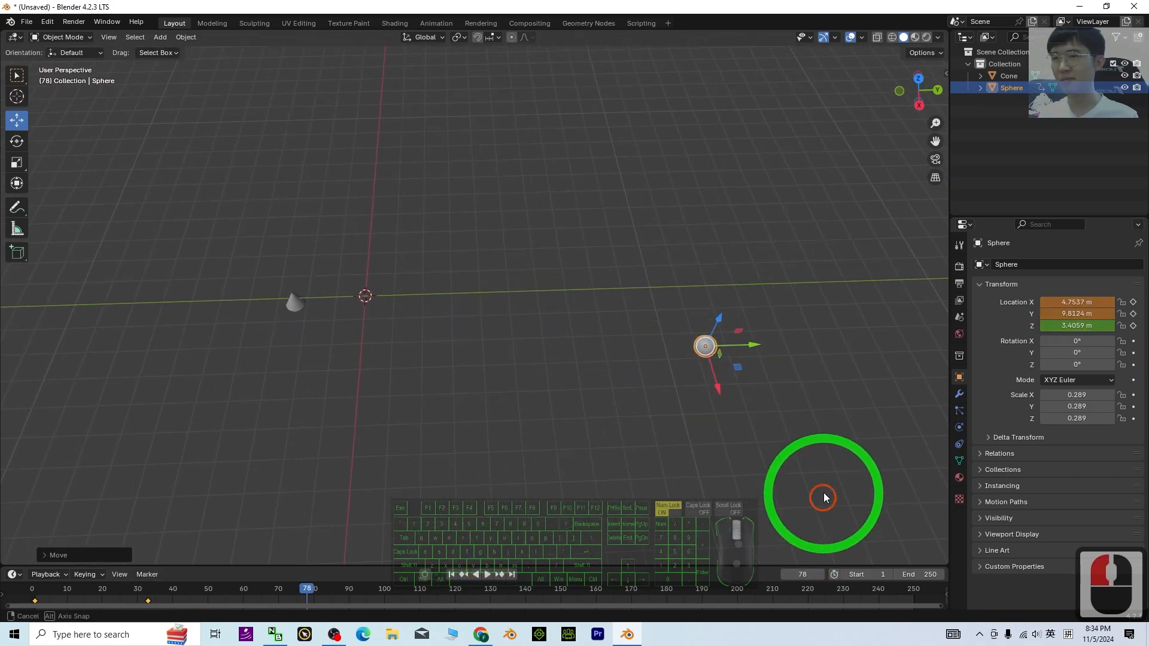
{"action": "middle_click_drag", "start_coordinate": [824, 495], "coordinate": [826, 457]}
{"action": "left_click_drag", "start_coordinate": [719, 220], "coordinate": [731, 71]}
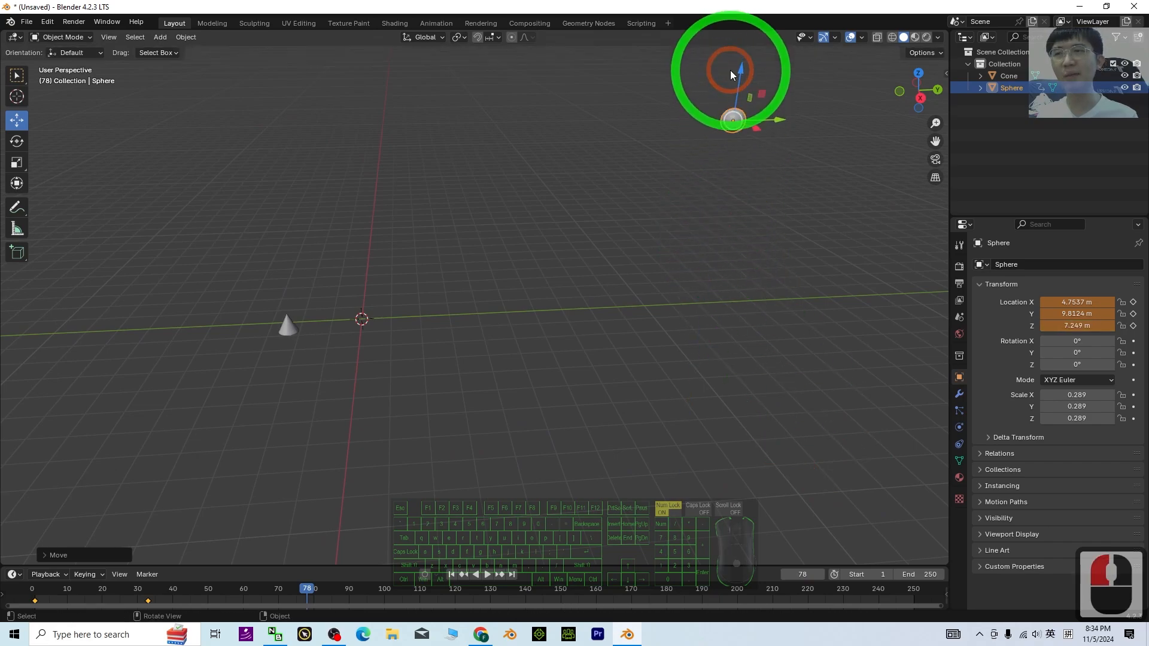
{"action": "left_click", "coordinate": [1135, 302]}
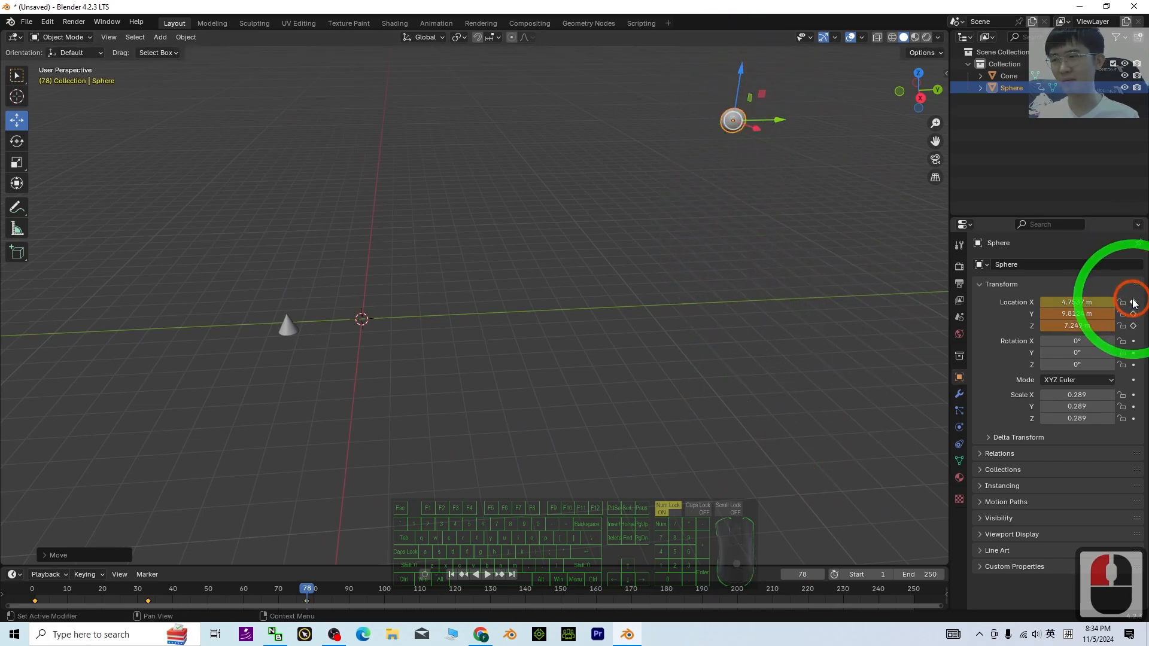
- Play the sphere's full movement from frame 1 to check its path, then rewind and stop playback
{"action": "middle_click_drag", "start_coordinate": [413, 419], "coordinate": [503, 422]}
{"action": "left_click", "coordinate": [452, 575]}
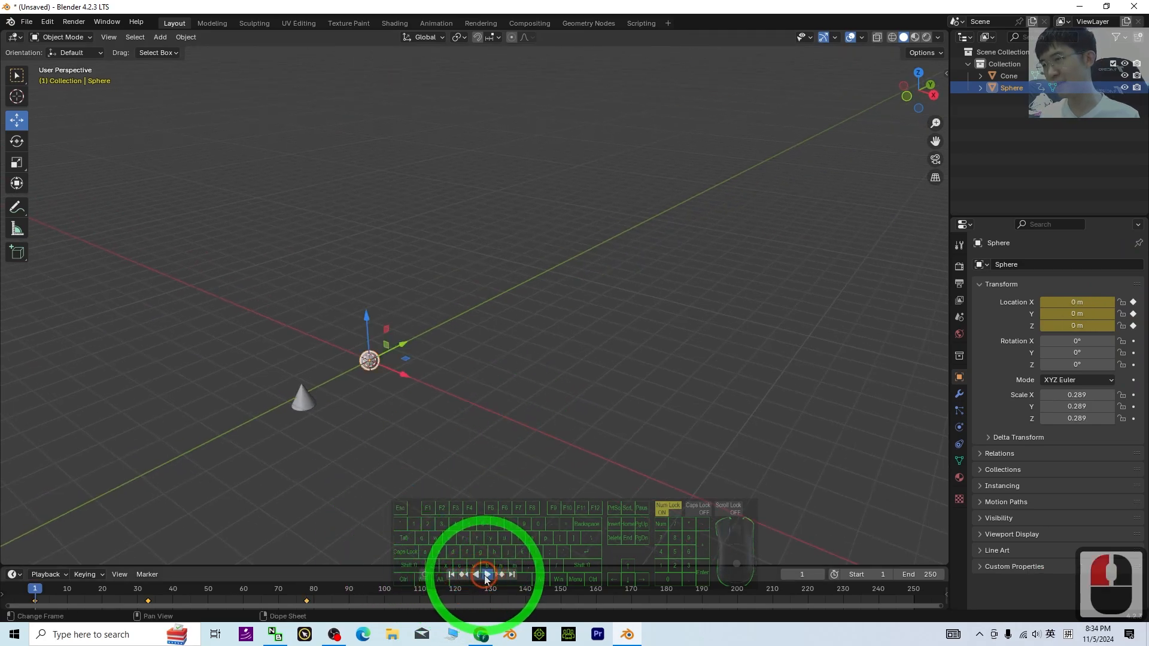
{"action": "left_click", "coordinate": [487, 578]}
{"action": "middle_click_drag", "start_coordinate": [622, 340], "coordinate": [622, 224]}
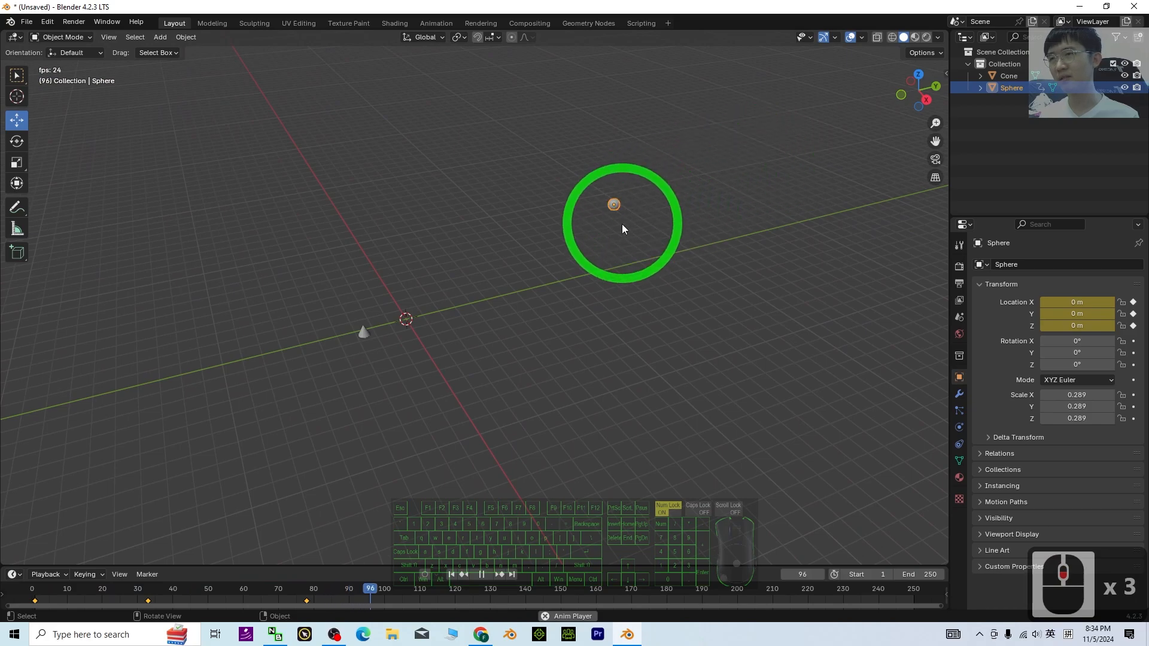
{"action": "left_click", "coordinate": [452, 575]}
{"action": "left_click", "coordinate": [487, 575]}
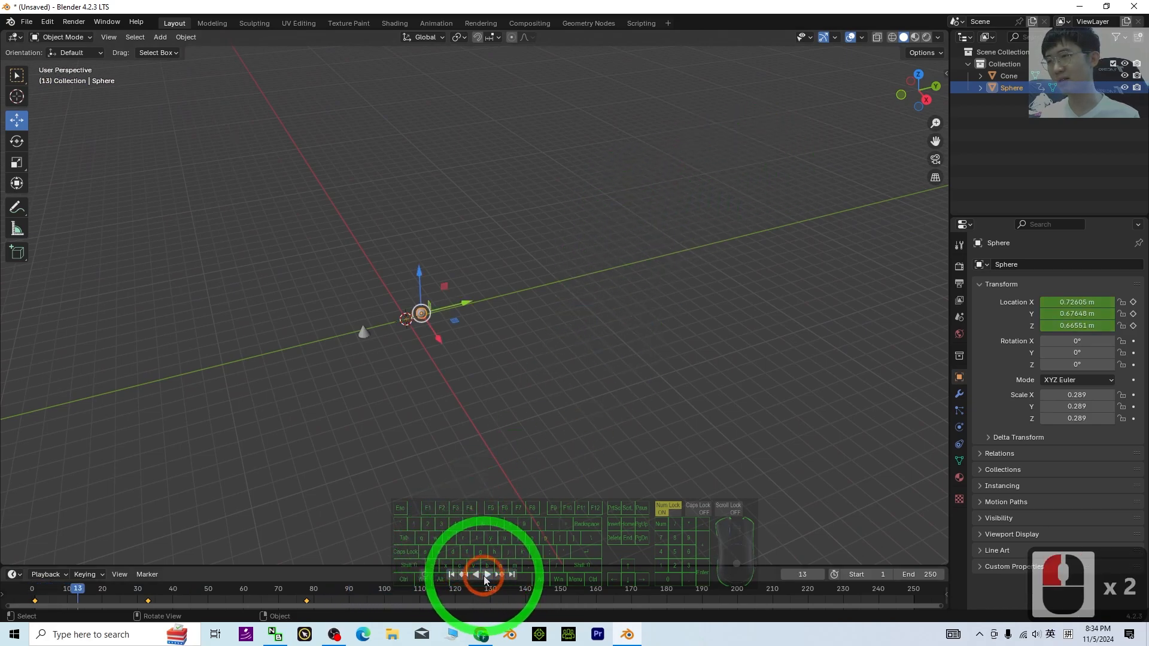
- Play the sphere's animation past its last keyframe while viewing the path from a lower angle, then return to frame 1
{"action": "left_click", "coordinate": [486, 576]}
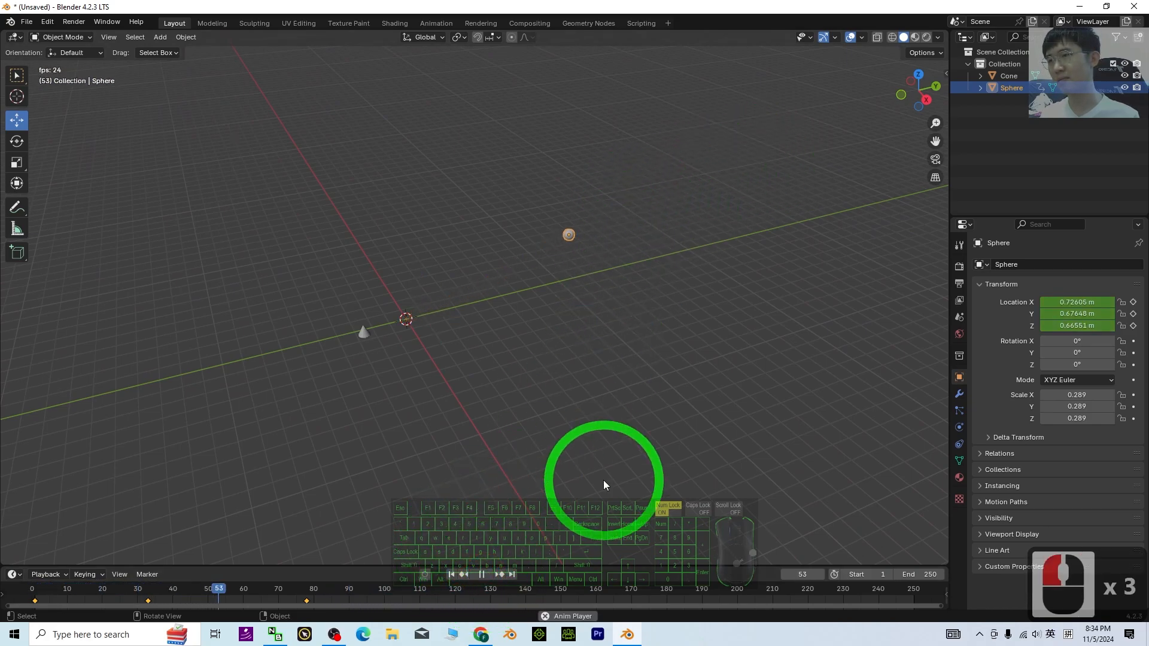
{"action": "middle_click_drag", "start_coordinate": [603, 480], "coordinate": [644, 392]}
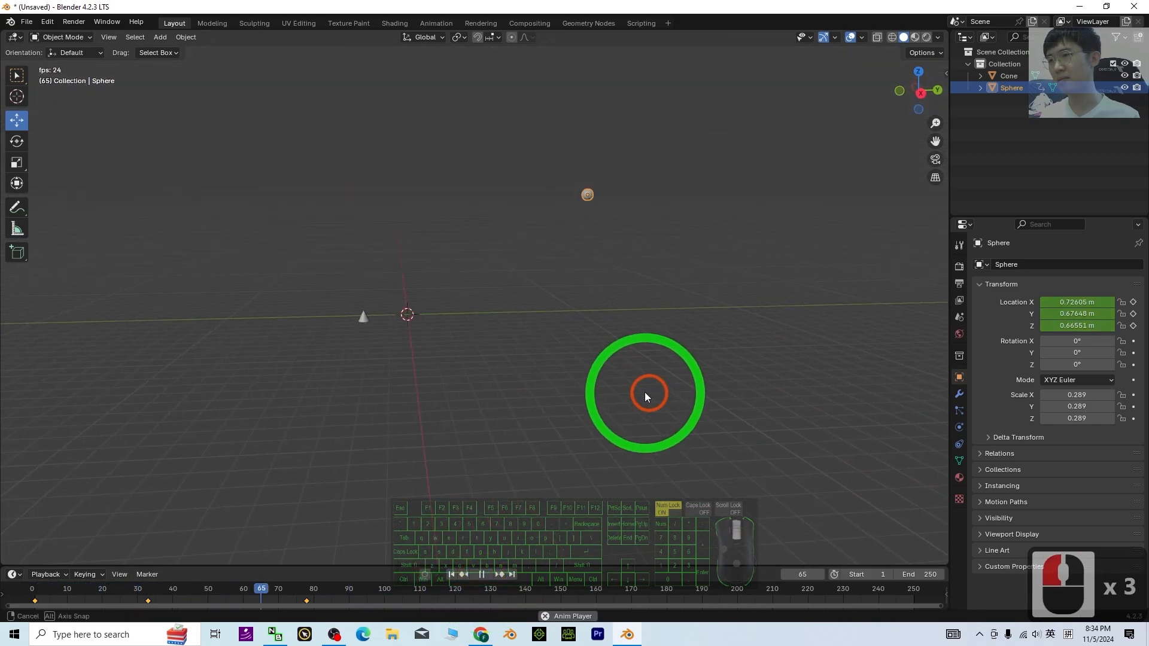
{"action": "left_click", "coordinate": [482, 576]}
{"action": "left_click", "coordinate": [452, 575]}
- In the right orthographic view at frame 78, raise the sphere to about Z 12.75 m and keyframe its Z location
{"action": "left_click", "coordinate": [919, 91]}
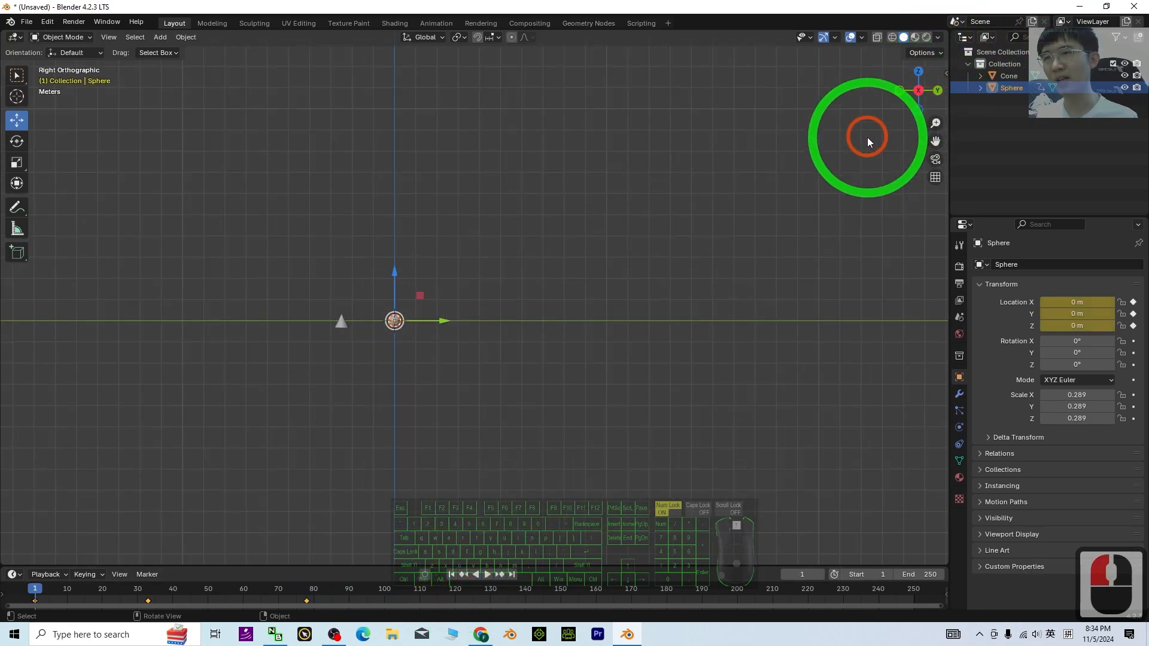
{"action": "middle_click_drag", "start_coordinate": [726, 232], "coordinate": [670, 327], "text": "shift"}
{"action": "left_click_drag", "start_coordinate": [34, 591], "coordinate": [307, 543]}
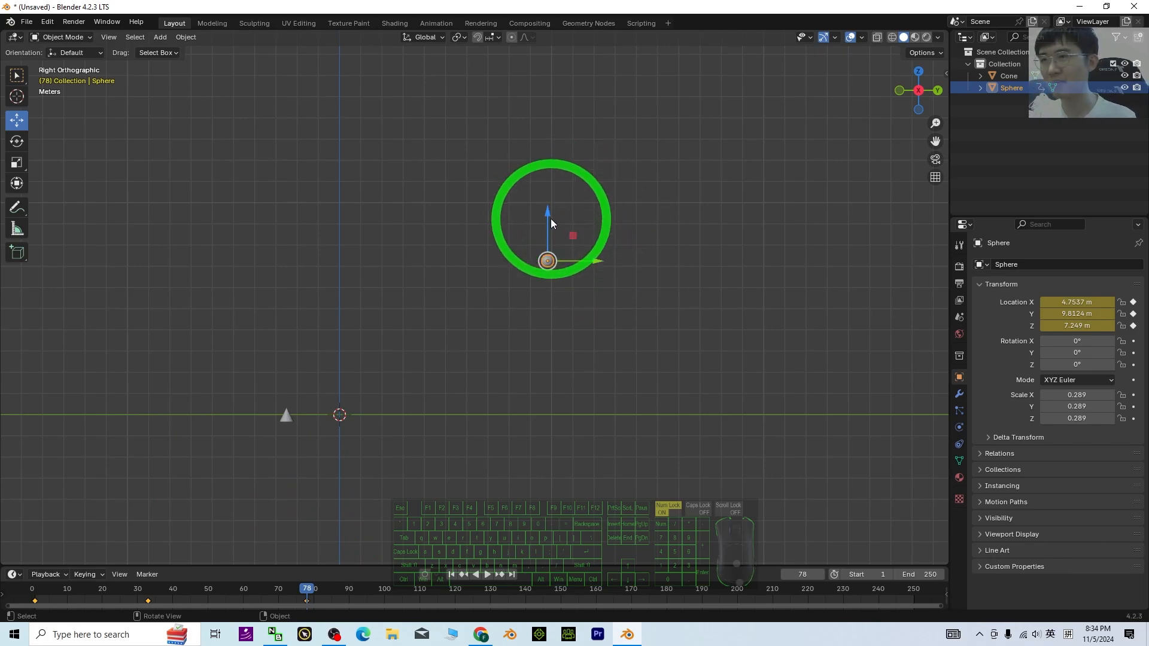
{"action": "left_click_drag", "start_coordinate": [550, 224], "coordinate": [564, 93]}
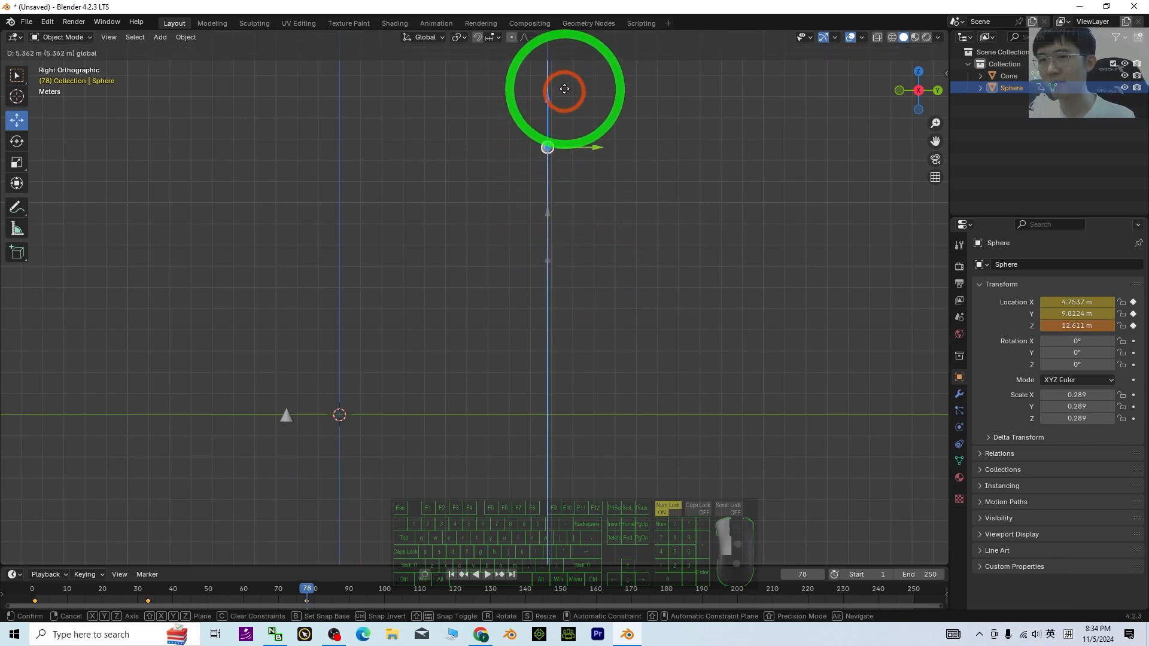
{"action": "left_click", "coordinate": [1133, 326]}
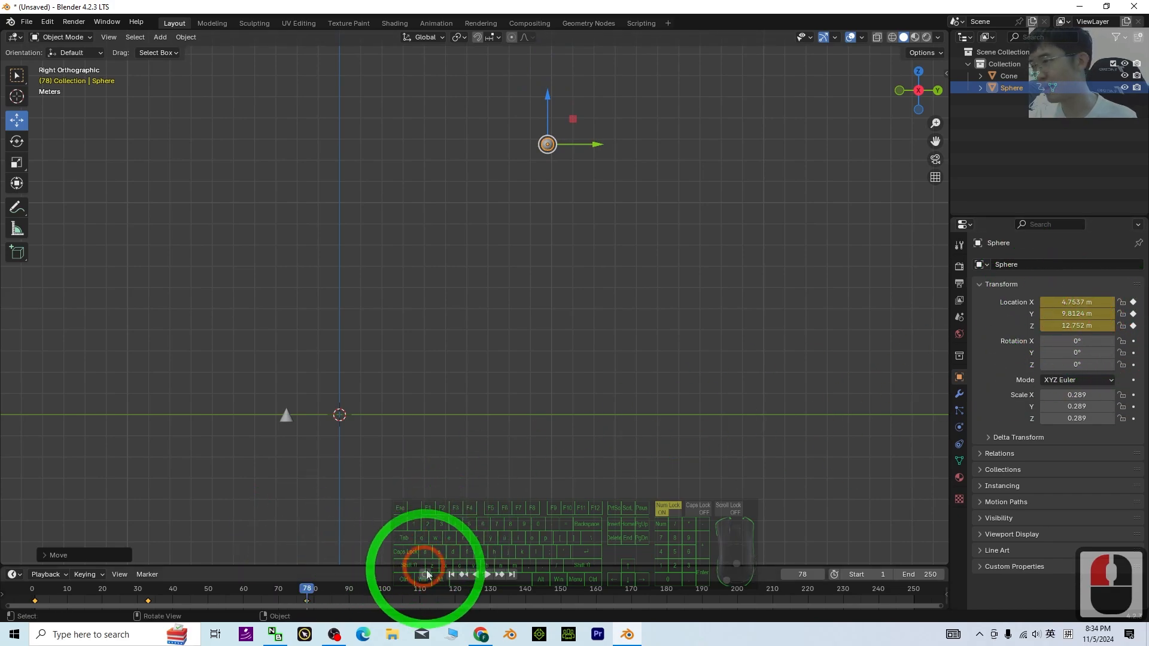
- Play the sphere's revised motion from frame 1 and examine its path in perspective
{"action": "left_click", "coordinate": [453, 574]}
{"action": "left_click", "coordinate": [488, 575]}
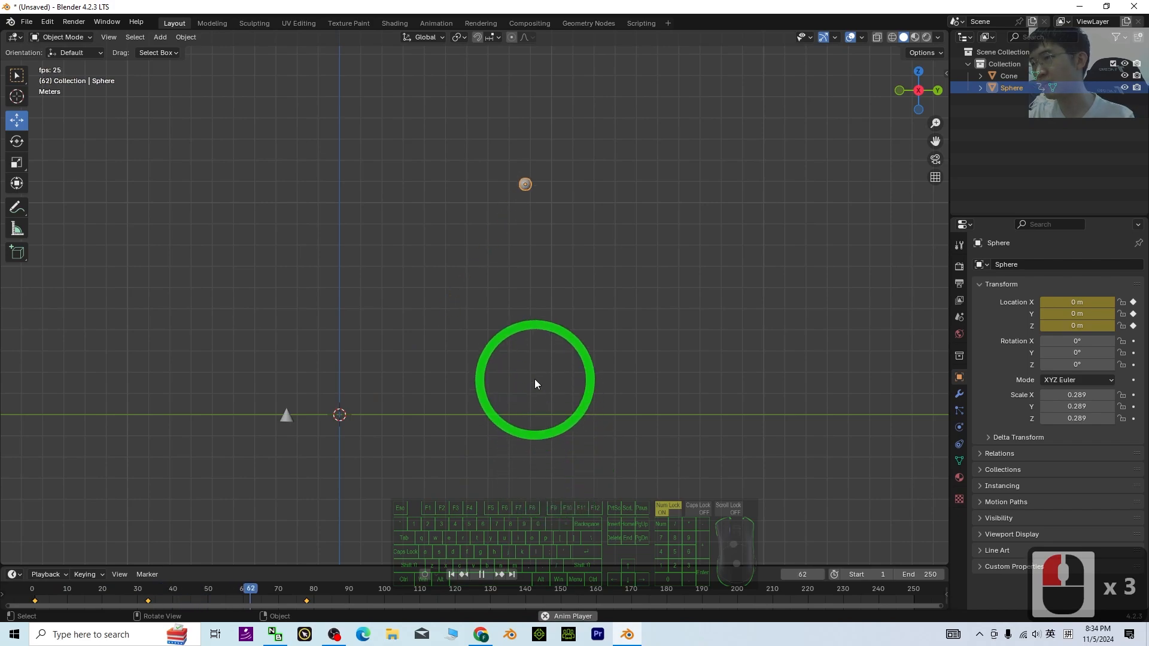
{"action": "middle_click_drag", "start_coordinate": [490, 385], "coordinate": [562, 405]}
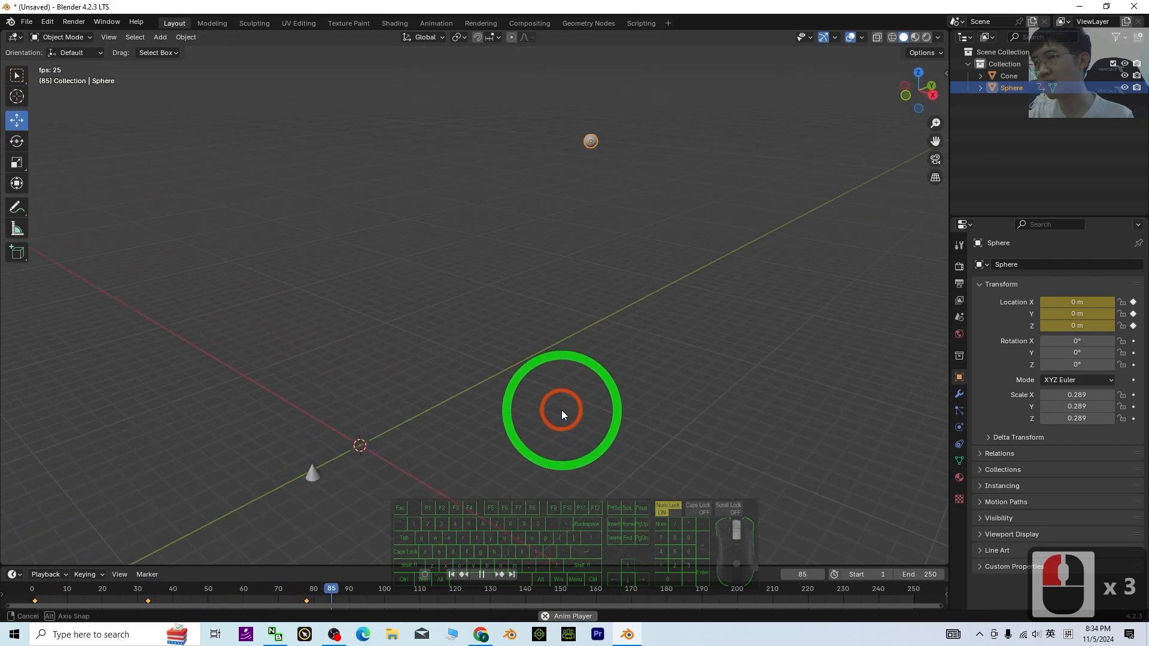
{"action": "left_click", "coordinate": [452, 575]}
{"action": "middle_click_drag", "start_coordinate": [458, 519], "coordinate": [694, 384]}
- Replay the sphere's motion in the top view and in perspective, then stop playback and return to frame 1
{"action": "left_click", "coordinate": [918, 74]}
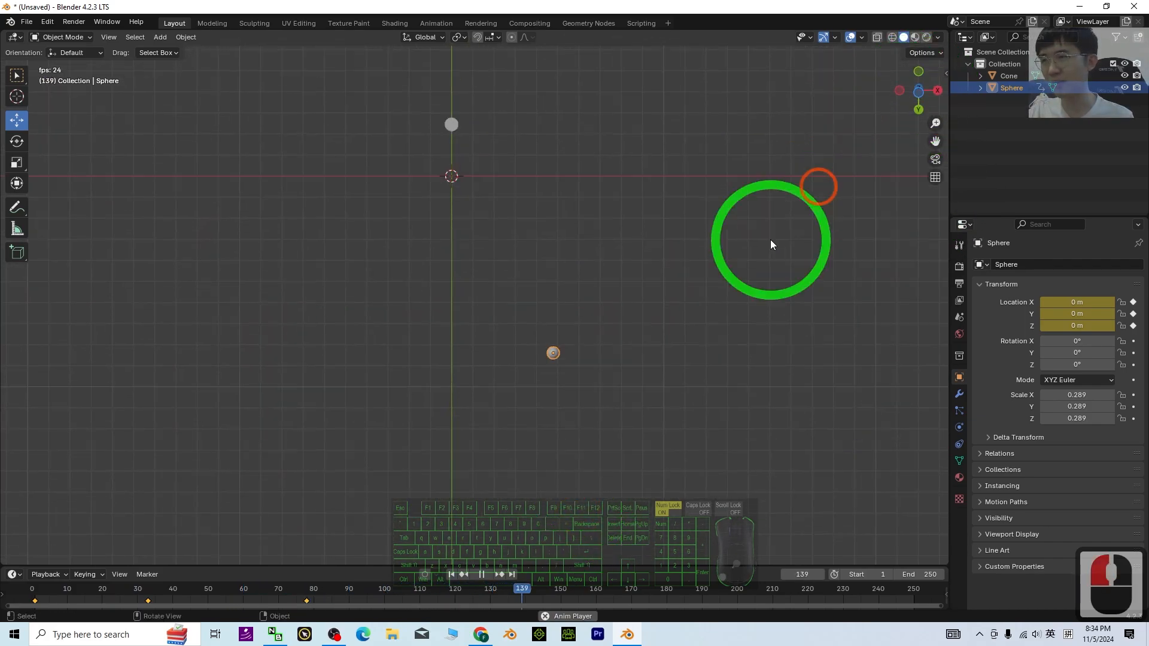
{"action": "left_click", "coordinate": [919, 91]}
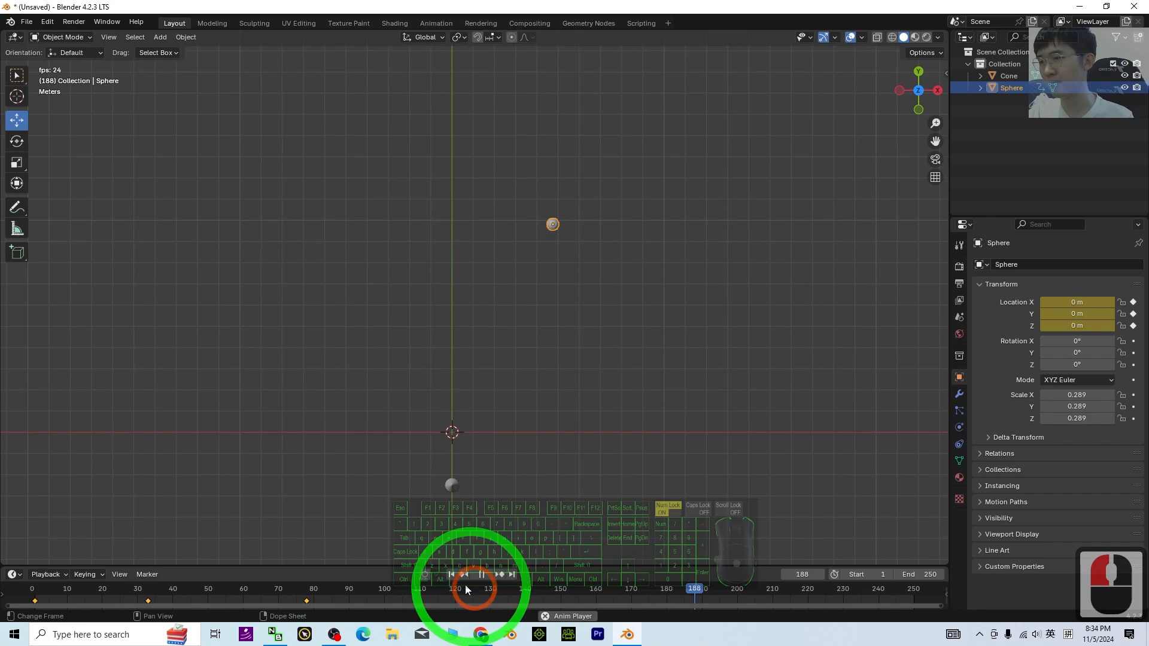
{"action": "left_click", "coordinate": [451, 574]}
{"action": "left_click", "coordinate": [484, 577]}
{"action": "left_click", "coordinate": [483, 577]}
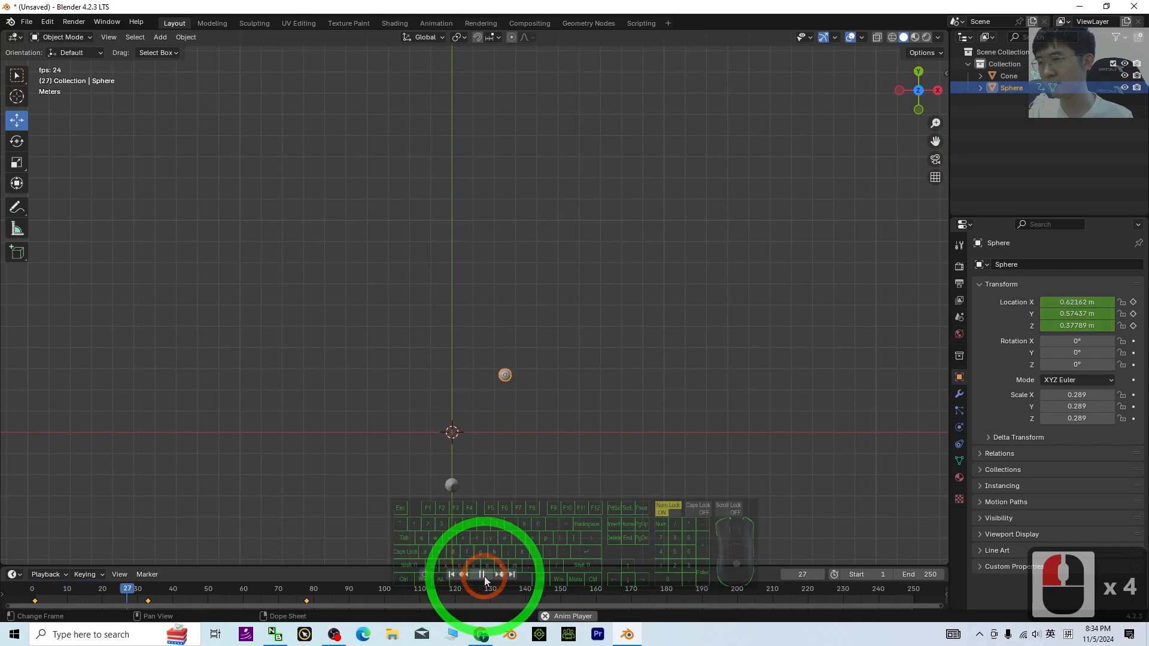
{"action": "middle_click_drag", "start_coordinate": [711, 516], "coordinate": [635, 391]}
{"action": "left_click", "coordinate": [481, 577]}
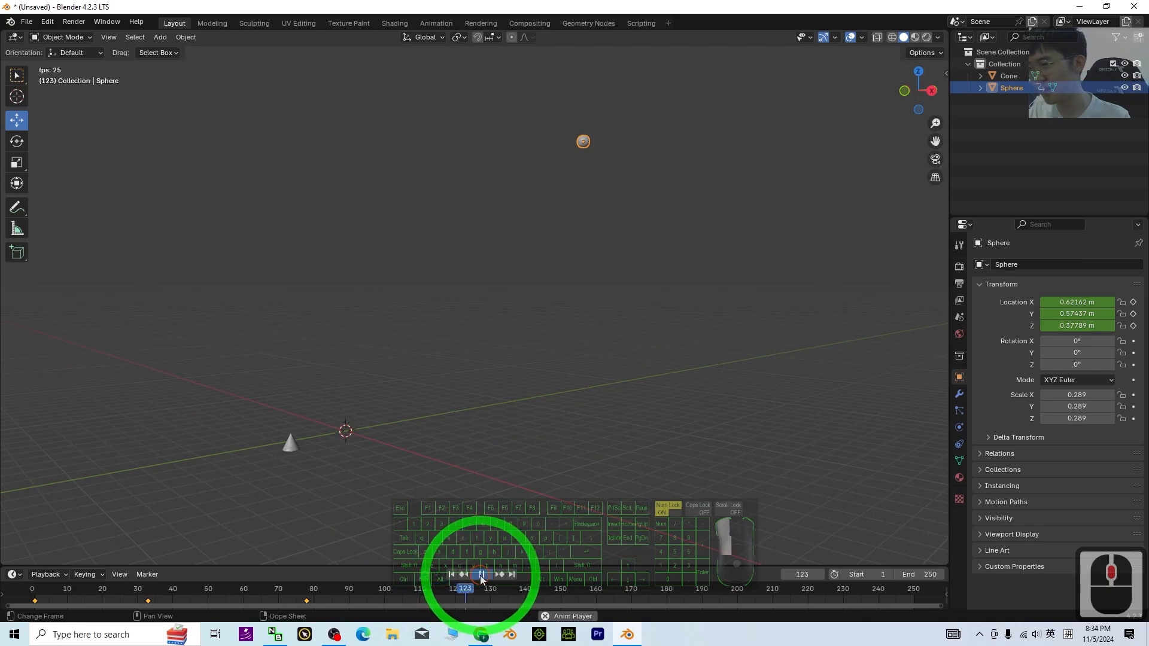
{"action": "left_click", "coordinate": [451, 575]}
- Parent the cone to the sphere with the Object option and expand the sphere's hierarchy in the scene collection
{"action": "middle_click_drag", "start_coordinate": [407, 440], "coordinate": [359, 409], "text": "shift"}
{"action": "left_click", "coordinate": [279, 410]}
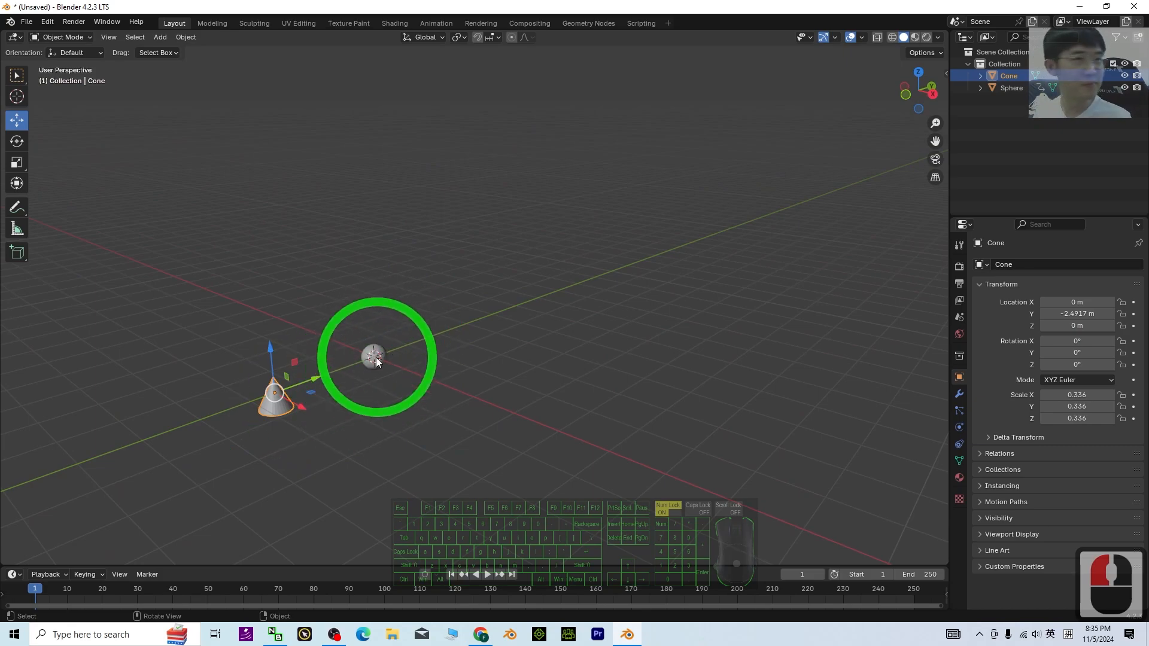
{"action": "scroll", "coordinate": [387, 407], "scroll_direction": "up", "scroll_amount": 3}
{"action": "scroll", "coordinate": [353, 446], "scroll_direction": "down", "scroll_amount": 1}
{"action": "middle_click_drag", "start_coordinate": [335, 452], "coordinate": [401, 429], "text": "shift"}
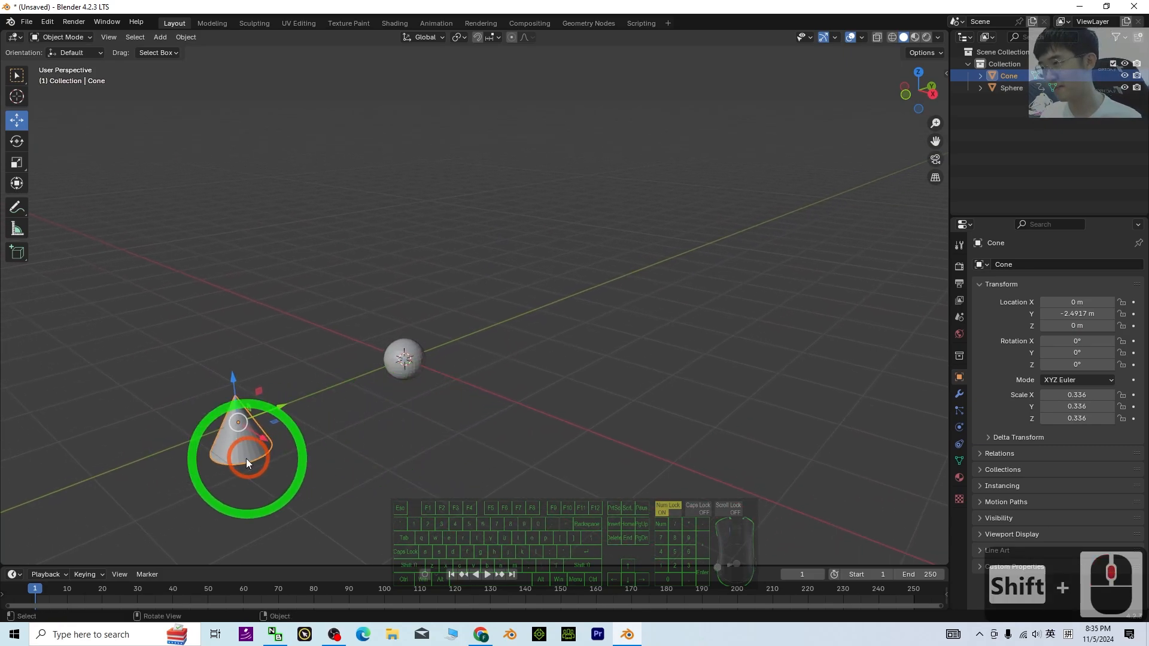
{"action": "left_click", "coordinate": [244, 444]}
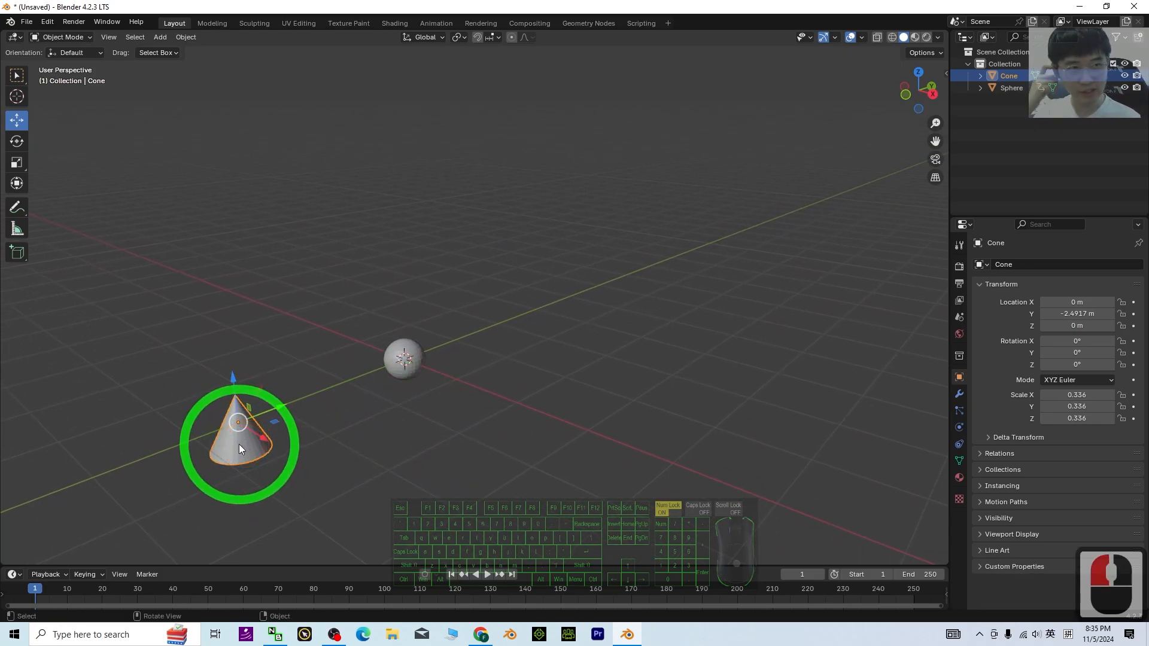
{"action": "left_click", "coordinate": [372, 443]}
{"action": "left_click", "coordinate": [242, 440]}
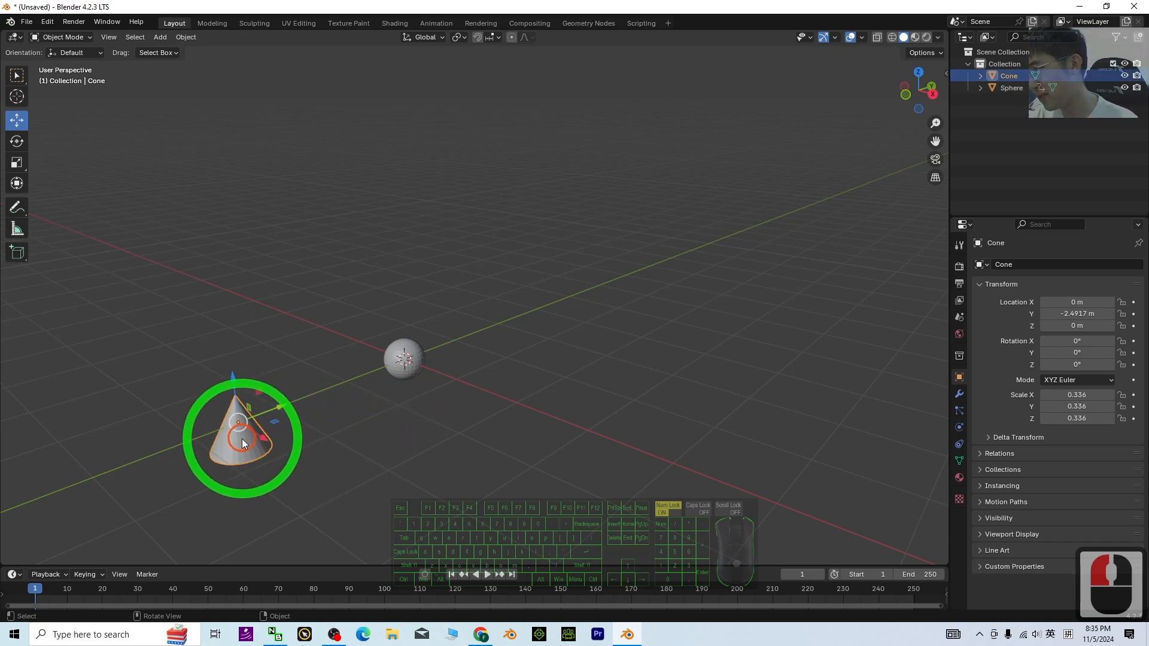
{"action": "left_click", "coordinate": [232, 446]}
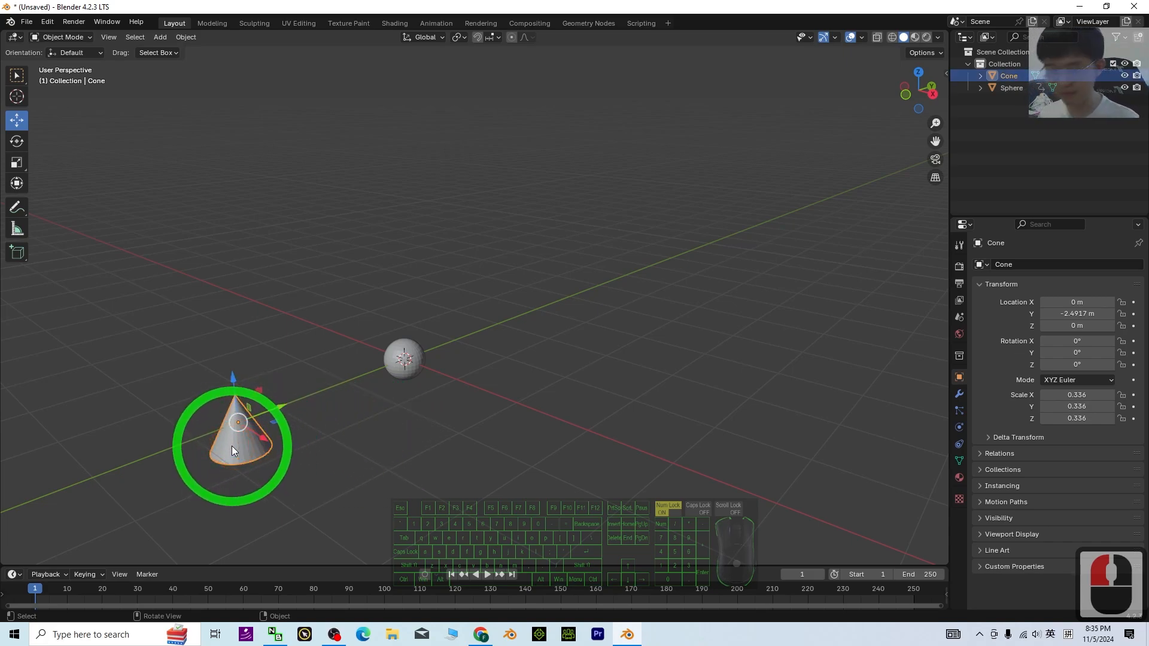
{"action": "left_click", "coordinate": [404, 347], "text": "shift"}
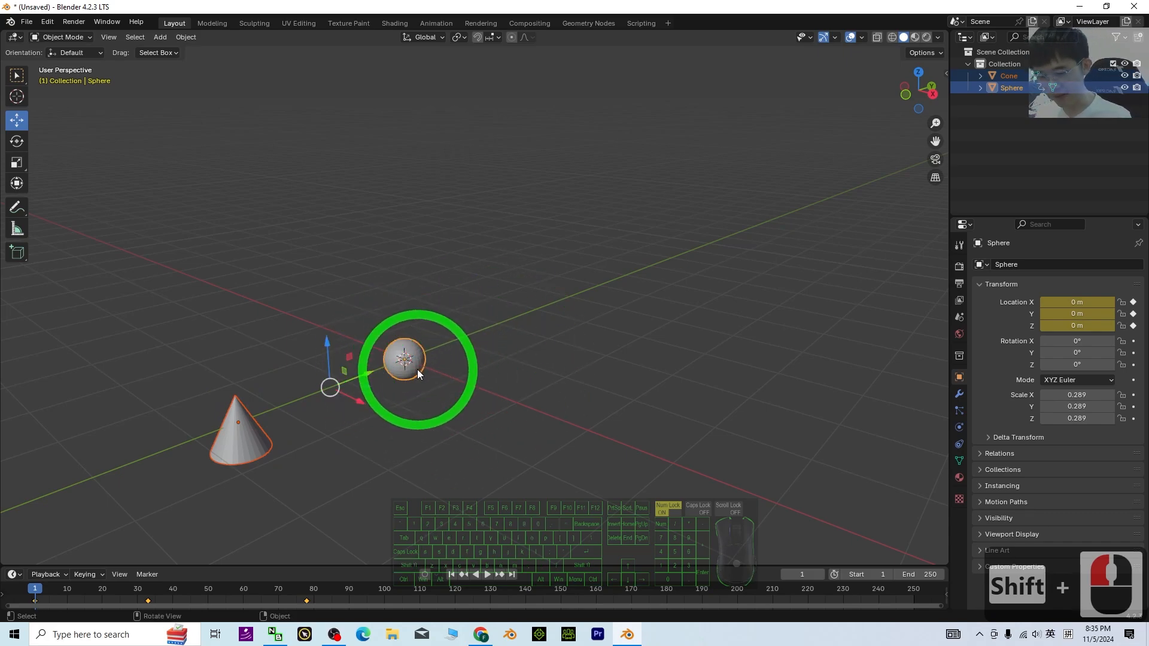
{"action": "key", "text": "ctrl+p"}
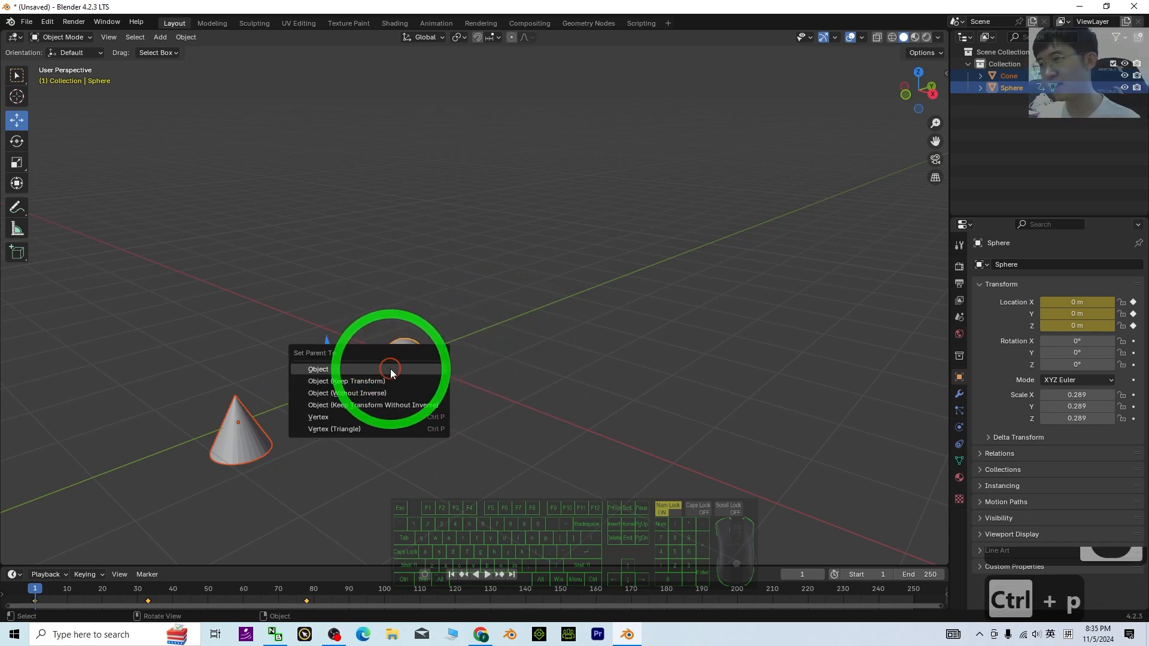
{"action": "left_click", "coordinate": [391, 368]}
{"action": "left_click", "coordinate": [980, 77]}
{"action": "left_click", "coordinate": [1049, 100]}
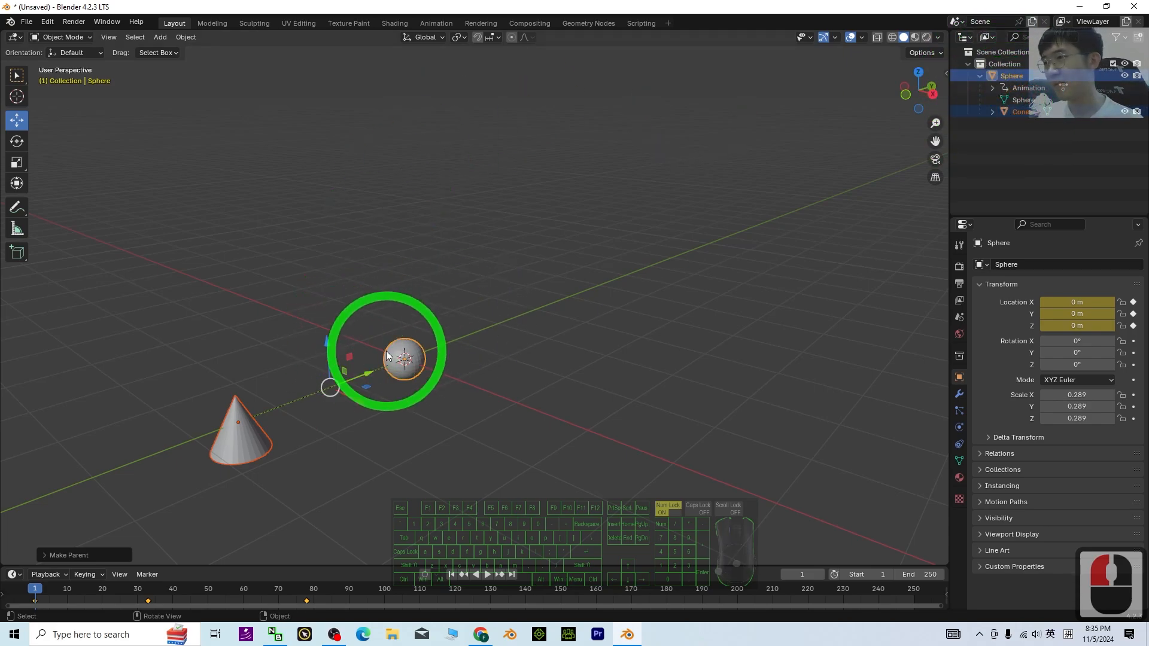
- Add a Track To constraint to the cone with the sphere as its target
{"action": "left_click", "coordinate": [243, 431]}
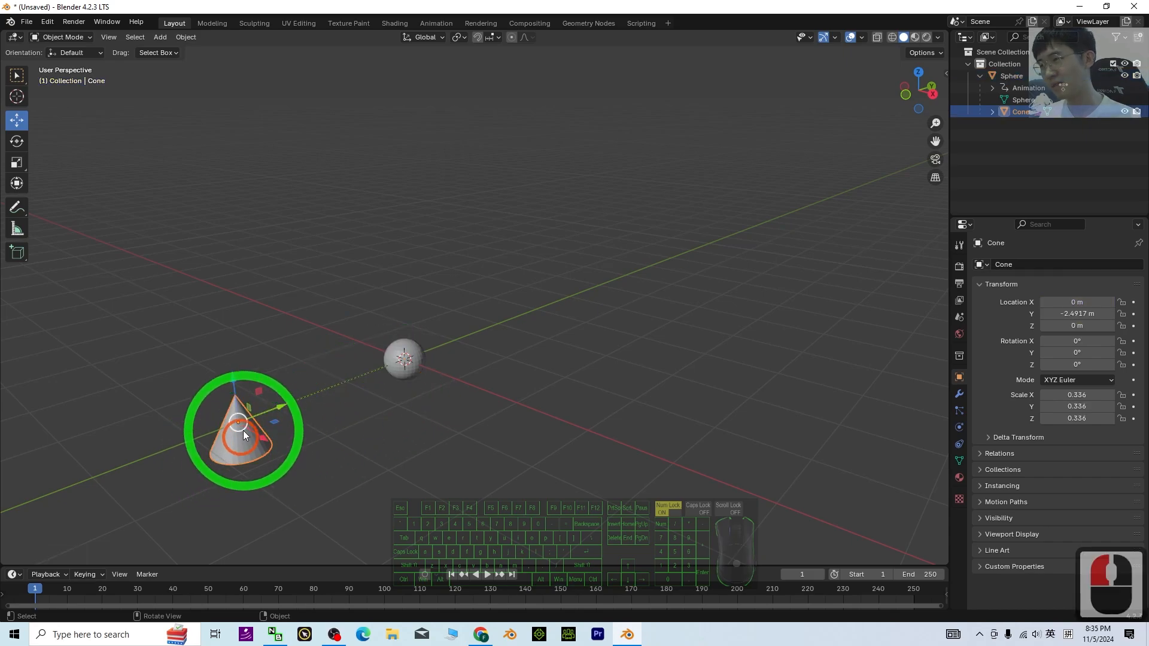
{"action": "left_click", "coordinate": [244, 436]}
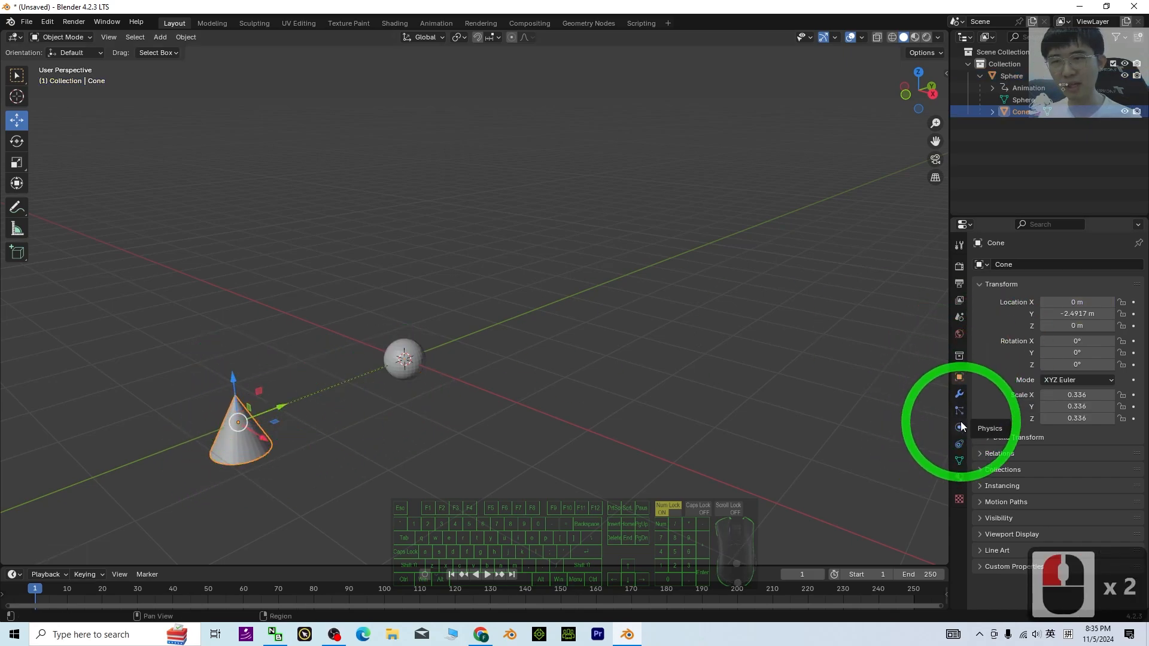
{"action": "left_click", "coordinate": [959, 444]}
{"action": "left_click", "coordinate": [1033, 264]}
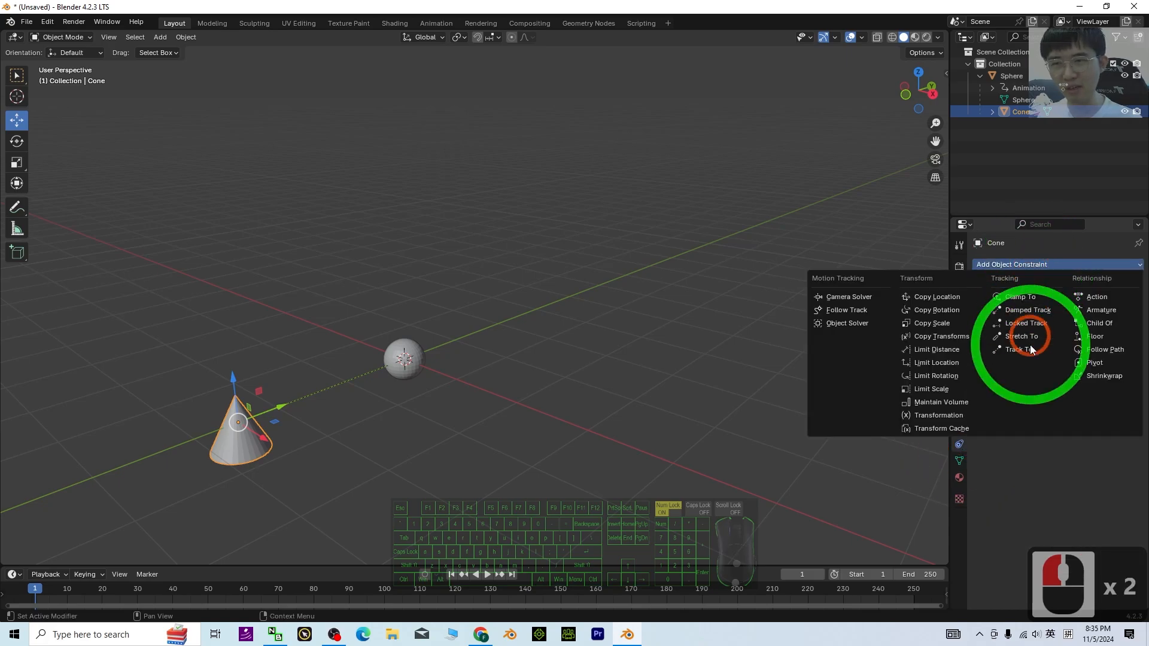
{"action": "left_click", "coordinate": [1025, 350]}
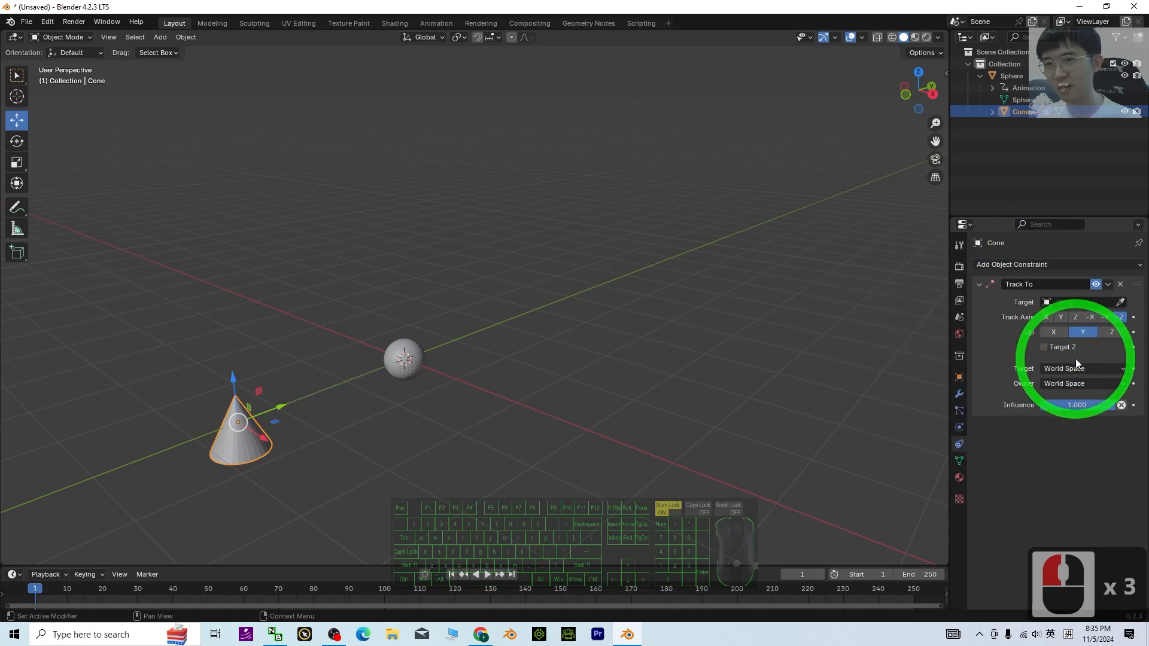
{"action": "left_click", "coordinate": [1121, 302]}
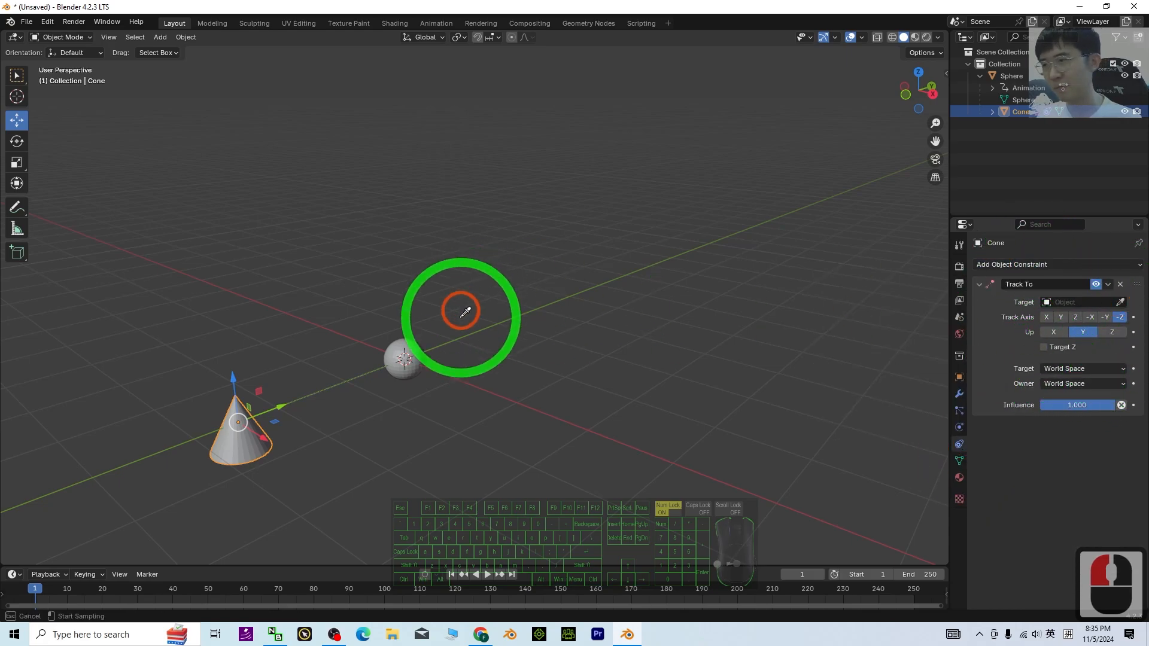
{"action": "left_click", "coordinate": [427, 341]}
- Try other track axes on the cone's Track To constraint and set the Track Axis to Z
{"action": "mouse_move", "coordinate": [411, 351]}
{"action": "middle_mouse_down"}
{"action": "mouse_move", "coordinate": [530, 439]}
{"action": "mouse_move", "coordinate": [541, 423]}
{"action": "mouse_move", "coordinate": [315, 359]}
{"action": "mouse_move", "coordinate": [391, 353]}
{"action": "mouse_move", "coordinate": [419, 368]}
{"action": "middle_mouse_up"}
{"action": "left_click", "coordinate": [1090, 331]}
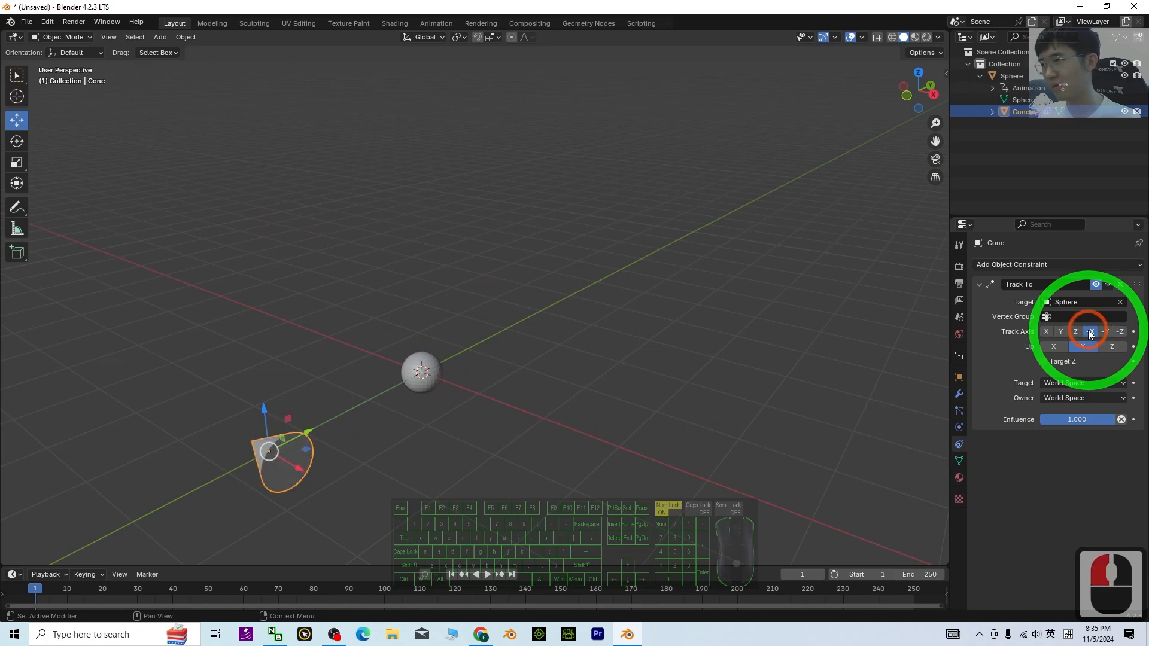
{"action": "left_click", "coordinate": [1076, 332]}
{"action": "middle_click_drag", "start_coordinate": [282, 436], "coordinate": [386, 397]}
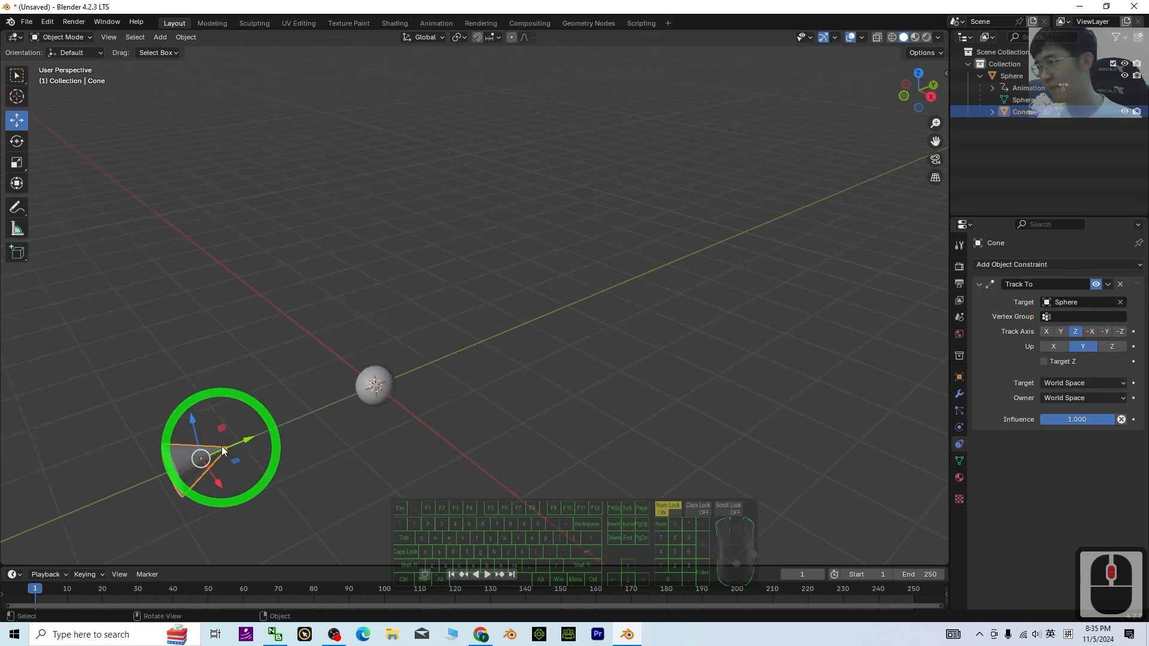
{"action": "left_click", "coordinate": [1059, 332]}
{"action": "left_click", "coordinate": [1044, 331]}
{"action": "left_click", "coordinate": [1070, 332]}
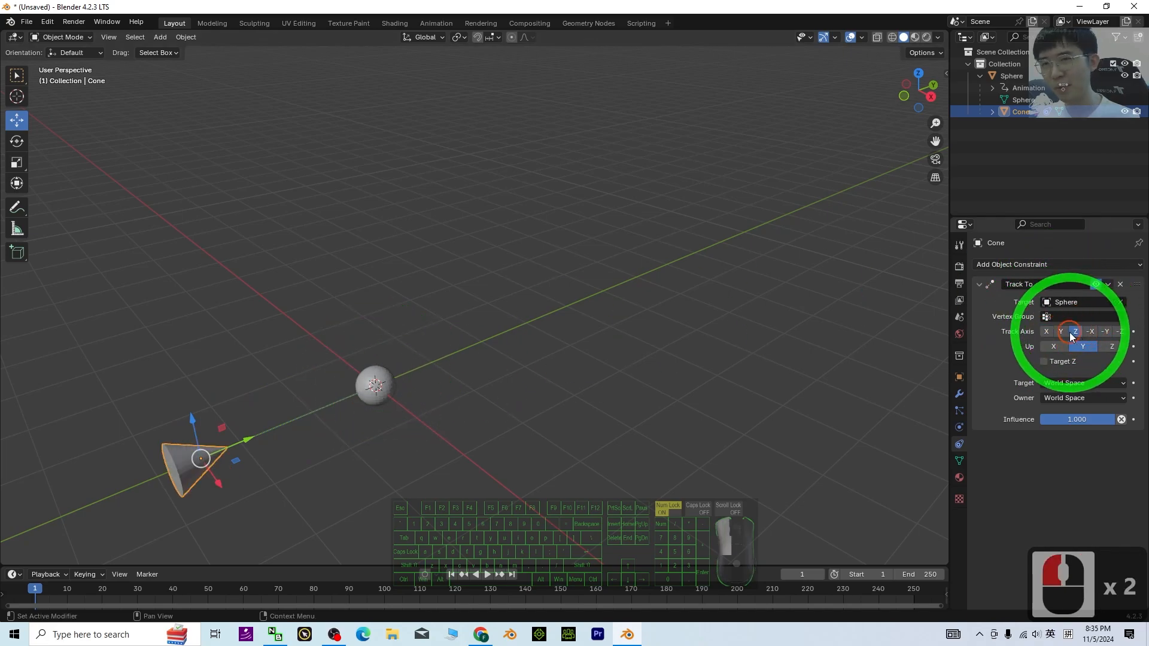
{"action": "left_click", "coordinate": [1061, 331]}
{"action": "left_click", "coordinate": [1074, 332]}
{"action": "middle_click_drag", "start_coordinate": [369, 471], "coordinate": [473, 313], "text": "shift"}
{"action": "scroll", "coordinate": [408, 313], "scroll_direction": "up", "scroll_amount": 3}
{"action": "scroll", "coordinate": [149, 206], "scroll_direction": "down", "scroll_amount": 2}
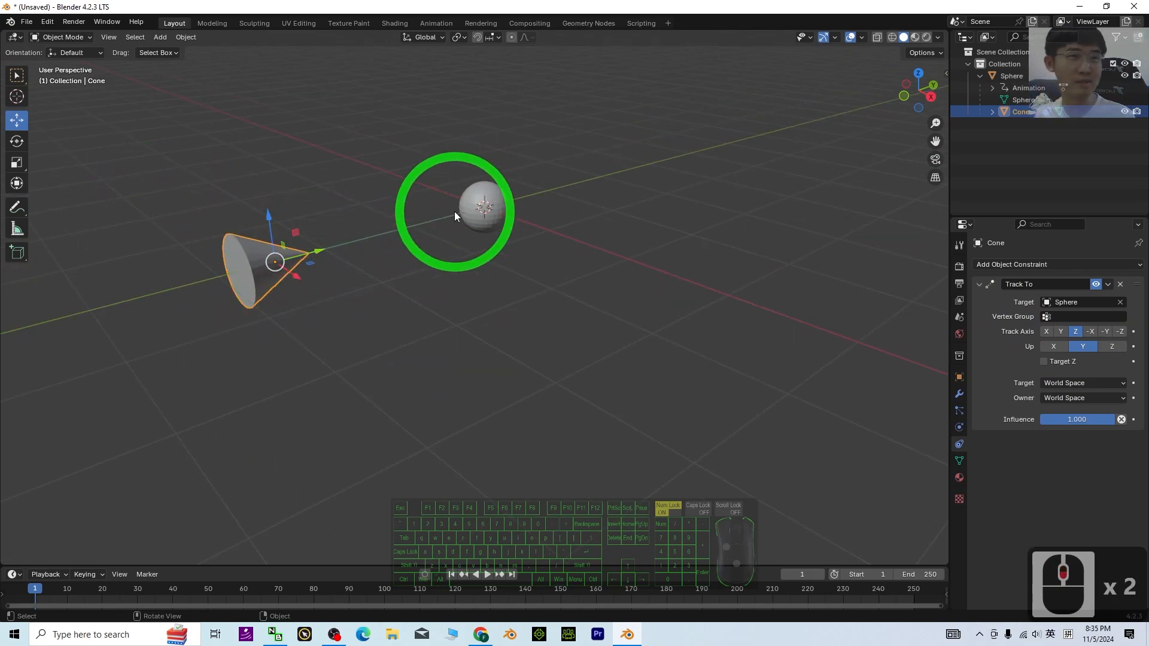
- Play the animation to check how the cone follows the sphere, then stop and return to frame 1
{"action": "middle_click_drag", "start_coordinate": [404, 350], "coordinate": [400, 384]}
{"action": "scroll", "coordinate": [638, 287], "scroll_direction": "down", "scroll_amount": 4}
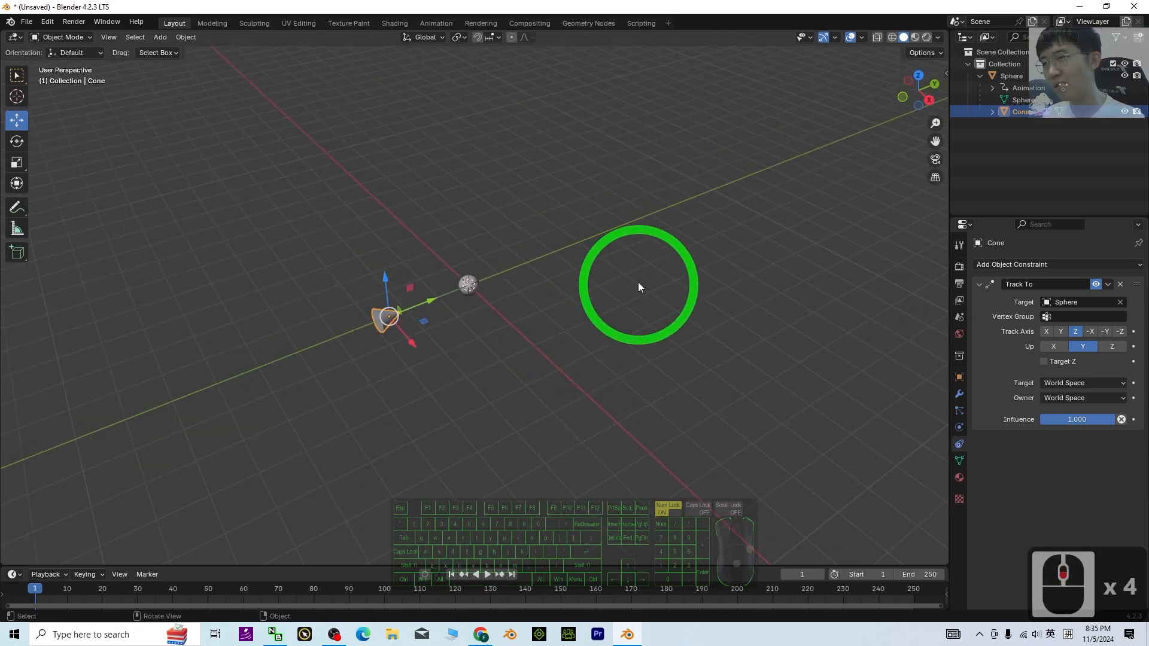
{"action": "middle_click_drag", "start_coordinate": [638, 286], "coordinate": [591, 358], "text": "shift"}
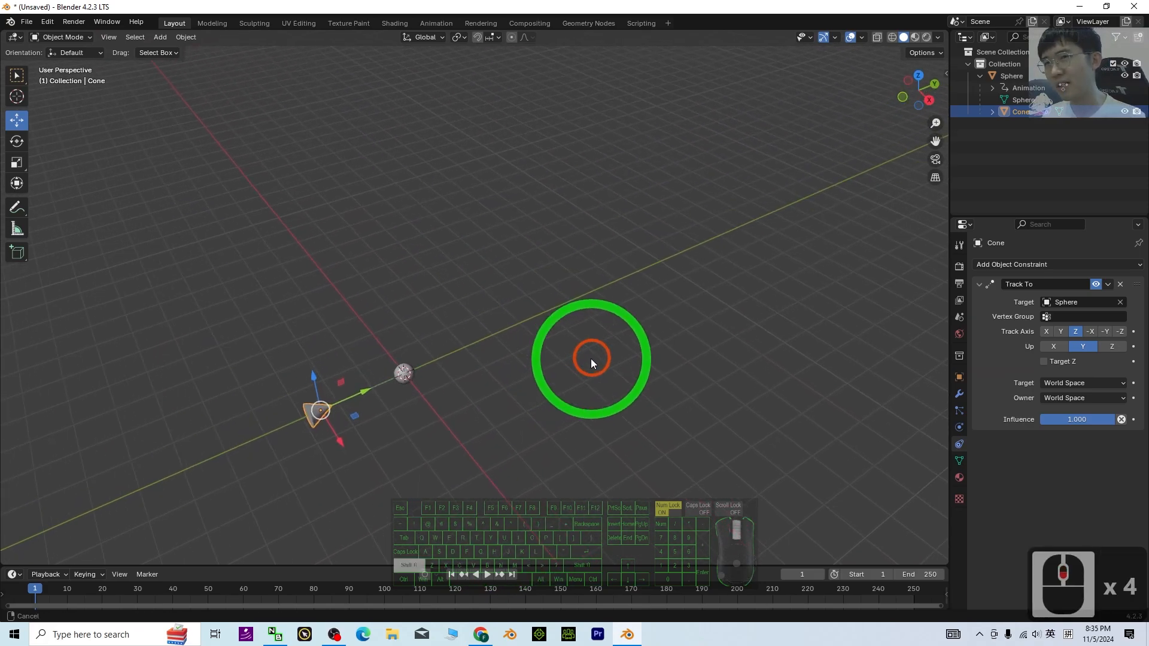
{"action": "left_click", "coordinate": [487, 575]}
{"action": "scroll", "coordinate": [633, 440], "scroll_direction": "down", "scroll_amount": 2}
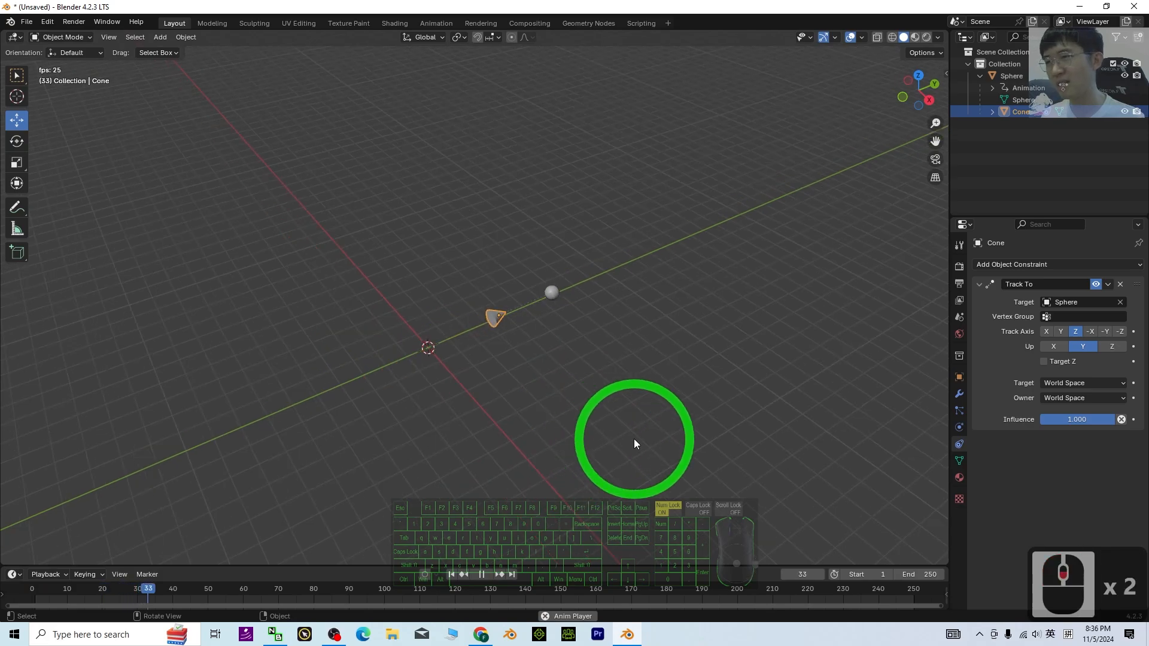
{"action": "middle_click_drag", "start_coordinate": [634, 439], "coordinate": [633, 365]}
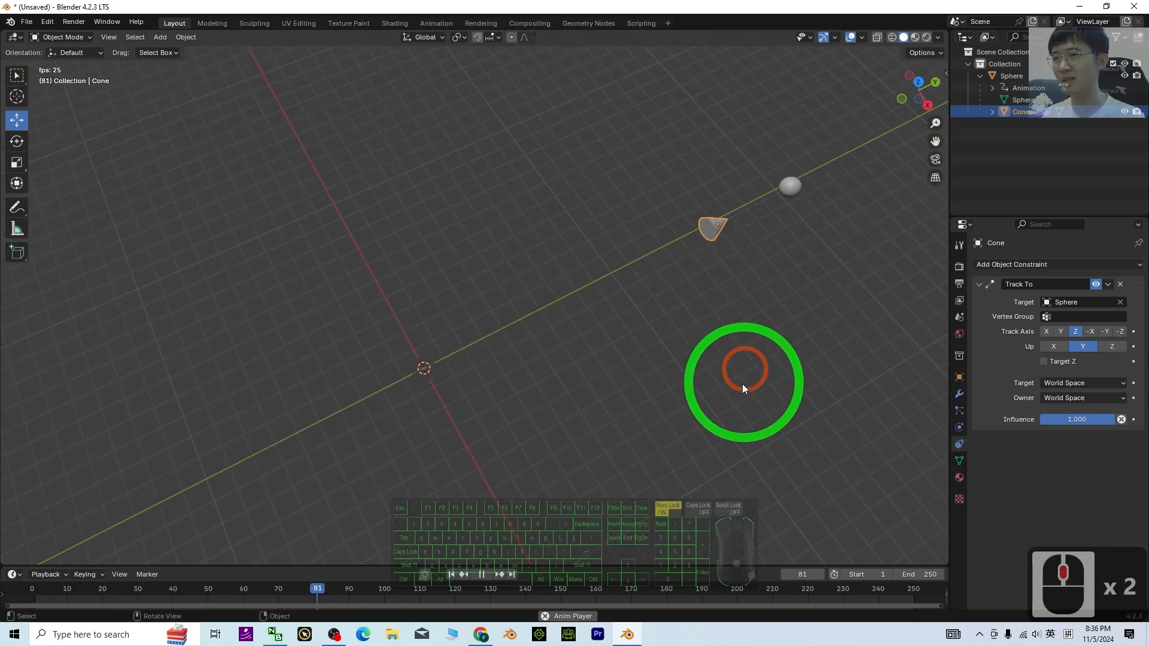
{"action": "left_click", "coordinate": [483, 574]}
{"action": "double_click", "coordinate": [460, 575]}
{"action": "middle_click_drag", "start_coordinate": [460, 577], "coordinate": [524, 405]}
{"action": "scroll", "coordinate": [359, 303], "scroll_direction": "up", "scroll_amount": 3}
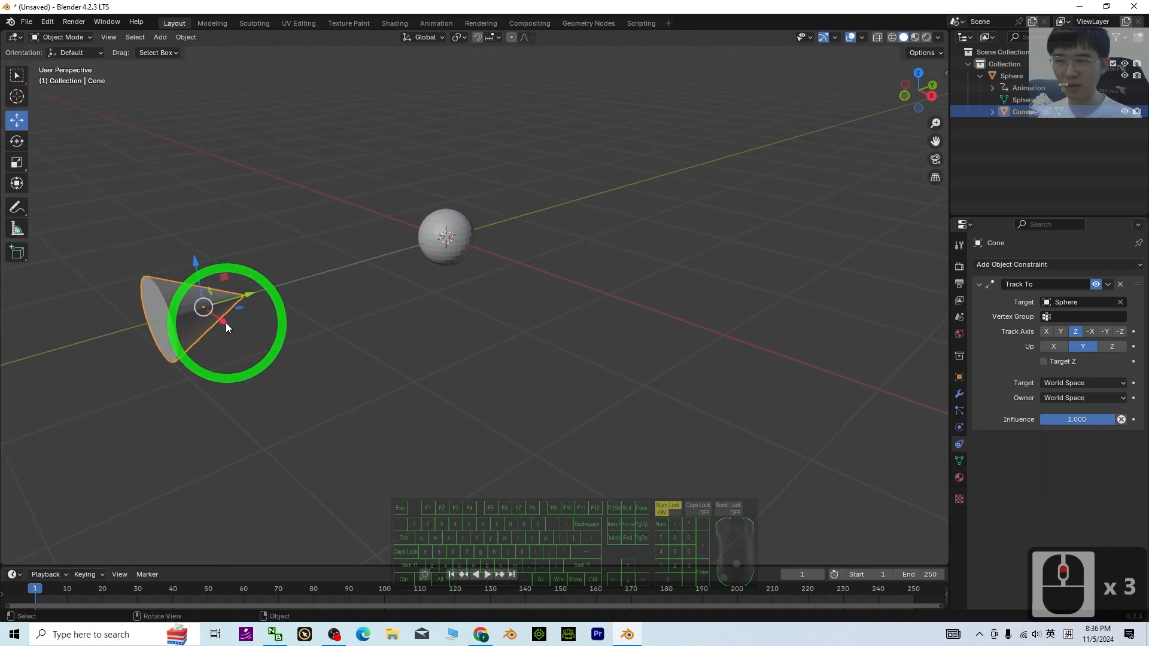
{"action": "middle_click_drag", "start_coordinate": [379, 380], "coordinate": [513, 398]}
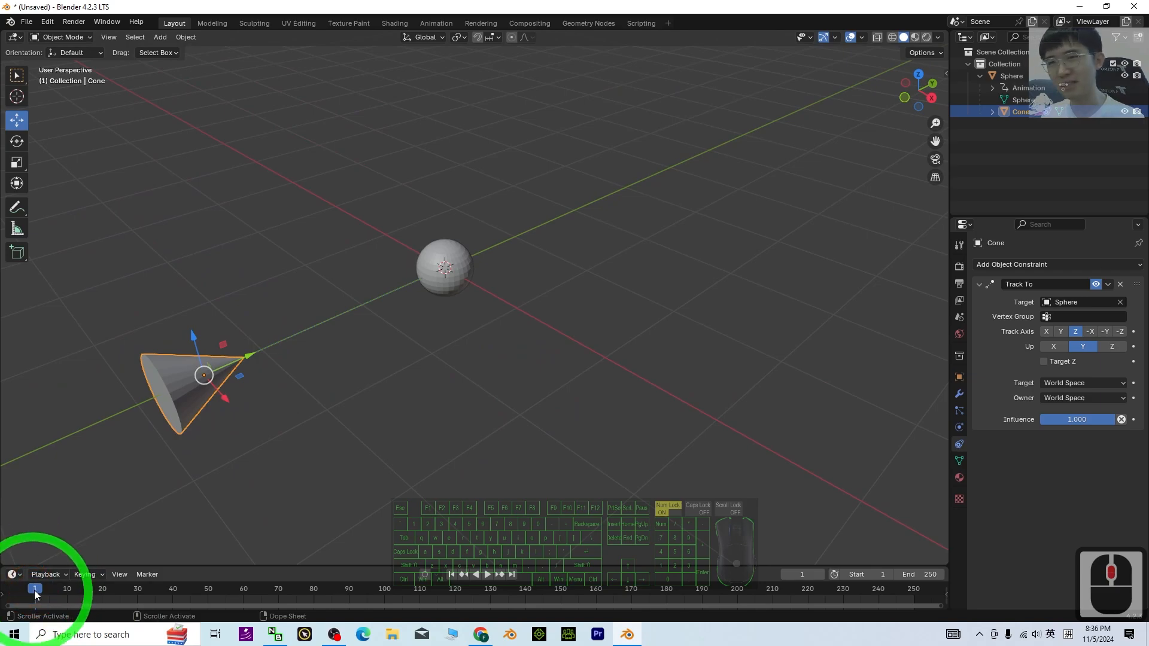
- Keyframe the cone's X, Y and Z location at frame 1
{"action": "left_click", "coordinate": [959, 376]}
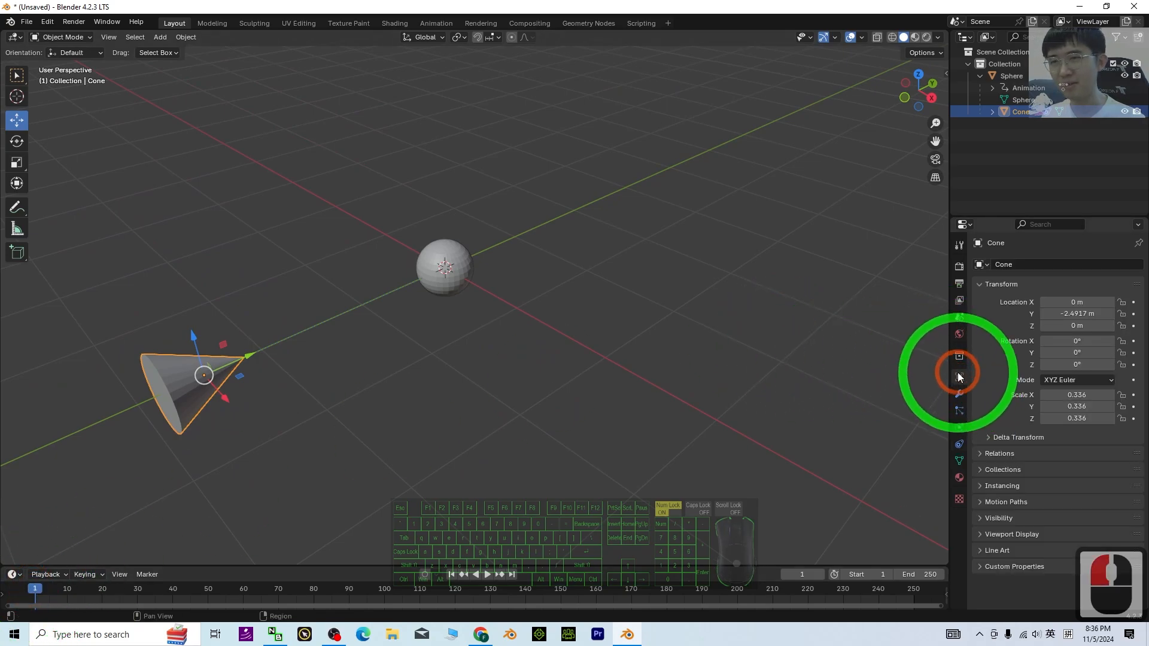
{"action": "left_click", "coordinate": [1134, 314]}
{"action": "left_click", "coordinate": [1134, 326]}
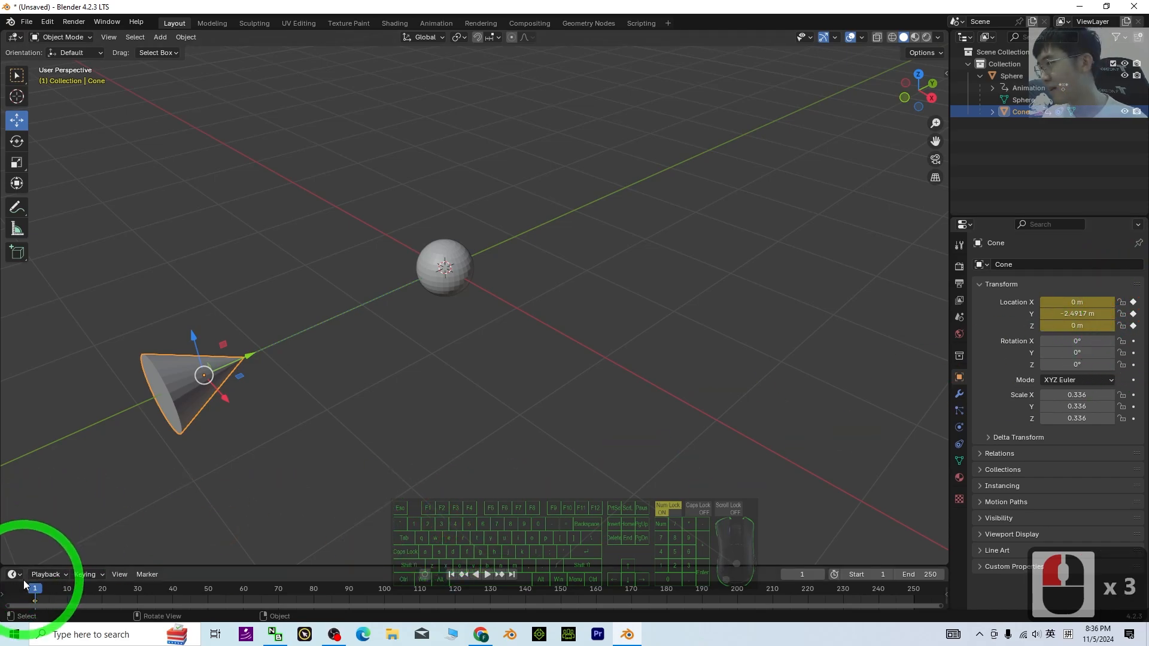
- Play the animation forward and stop it at frame 24, with the cone and sphere in view
{"action": "left_click", "coordinate": [489, 576]}
{"action": "left_click", "coordinate": [489, 576]}
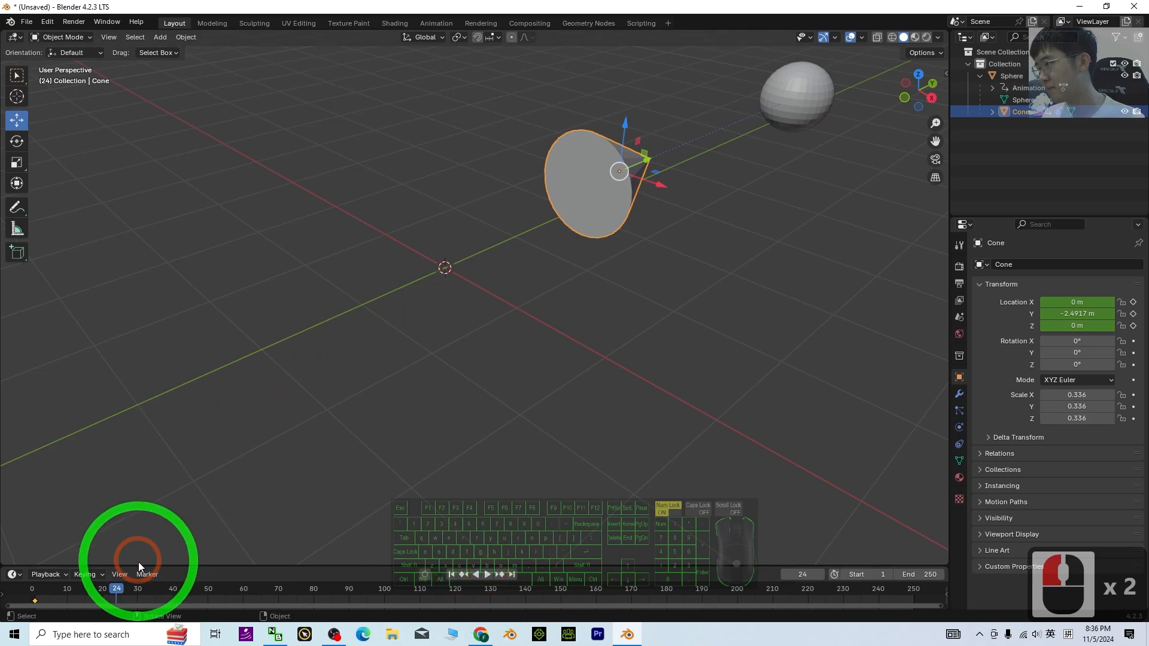
{"action": "scroll", "coordinate": [595, 424], "scroll_direction": "down", "scroll_amount": 2}
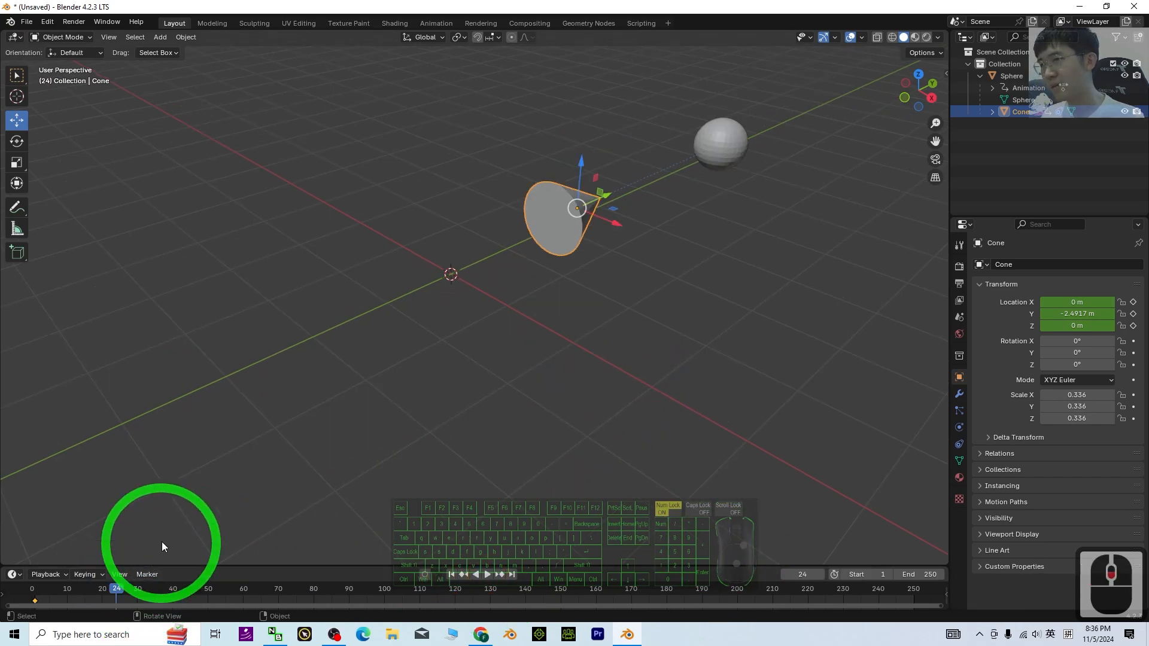
{"action": "middle_click_drag", "start_coordinate": [590, 205], "coordinate": [396, 295]}
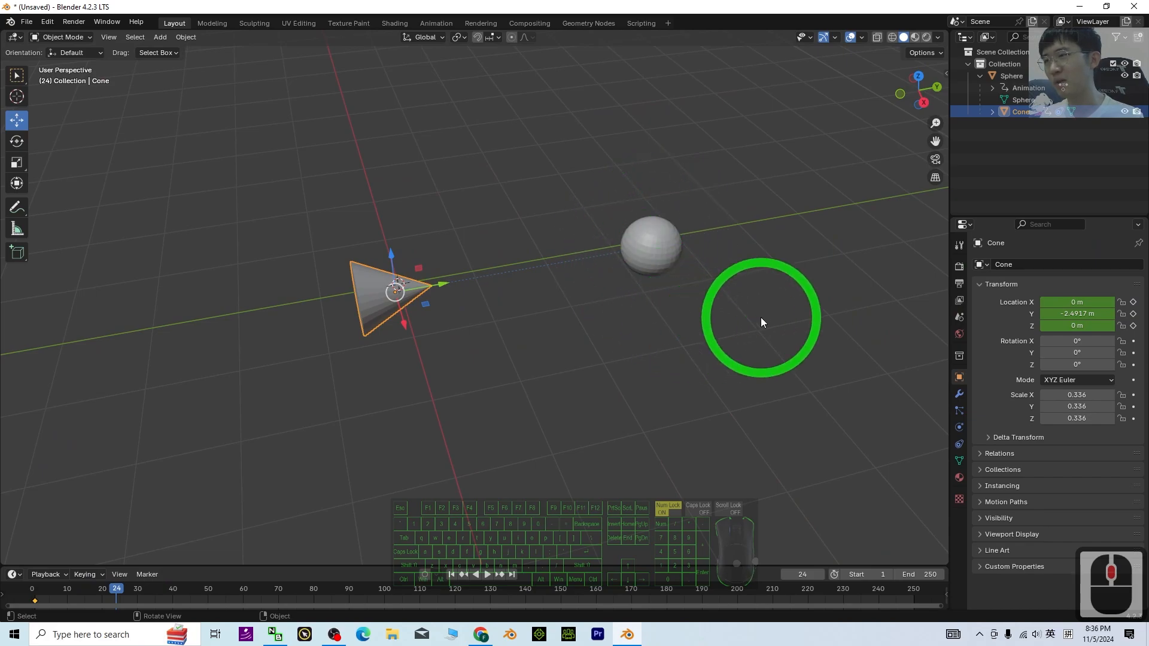
{"action": "middle_click_drag", "start_coordinate": [760, 317], "coordinate": [419, 219]}
- With Local orientation, move the cone towards the sphere to Y about -1.97 m and keyframe its location at frame 24
{"action": "left_click", "coordinate": [408, 252]}
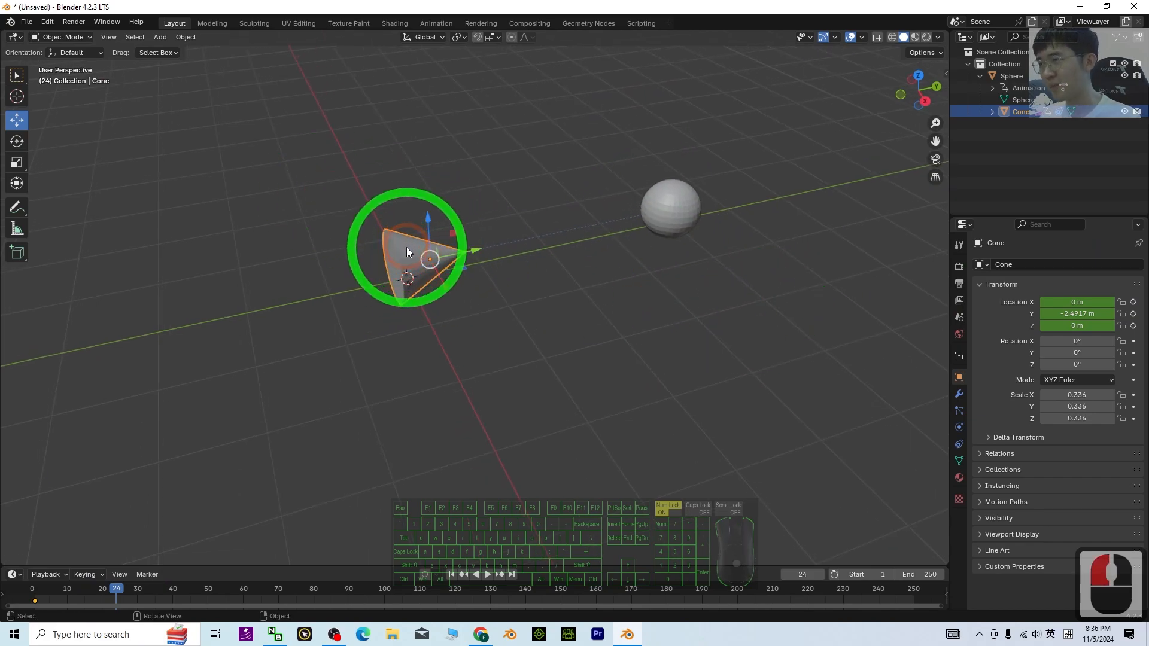
{"action": "left_click", "coordinate": [67, 46]}
{"action": "left_click", "coordinate": [69, 52]}
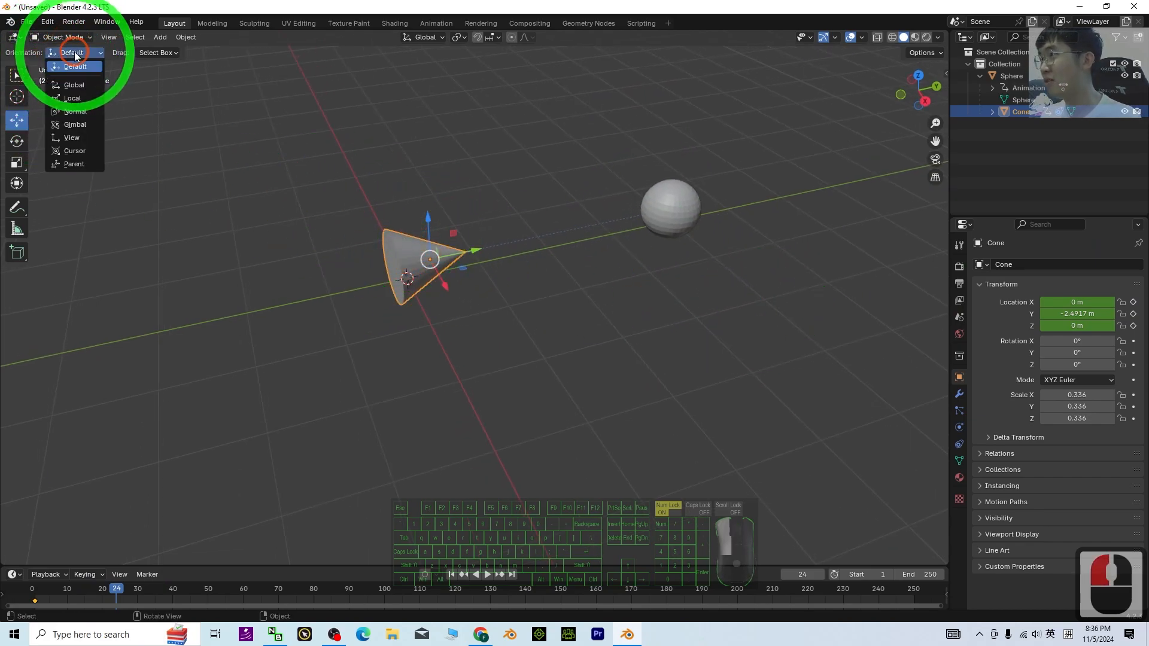
{"action": "left_click", "coordinate": [75, 100]}
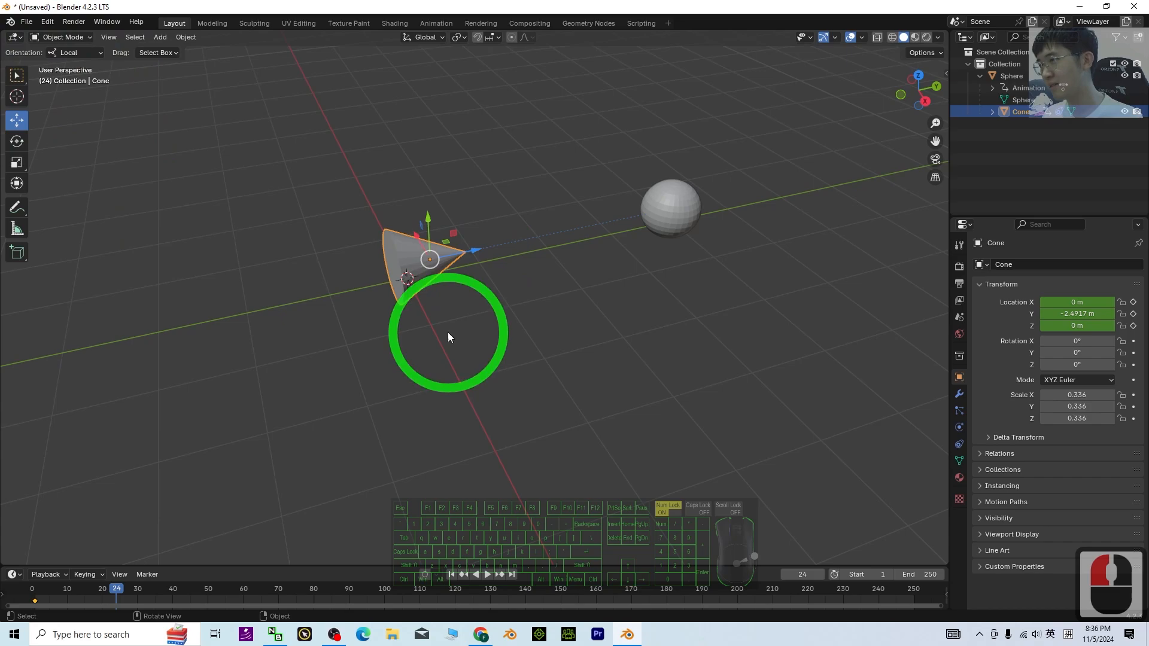
{"action": "left_click_drag", "start_coordinate": [475, 250], "coordinate": [529, 242]}
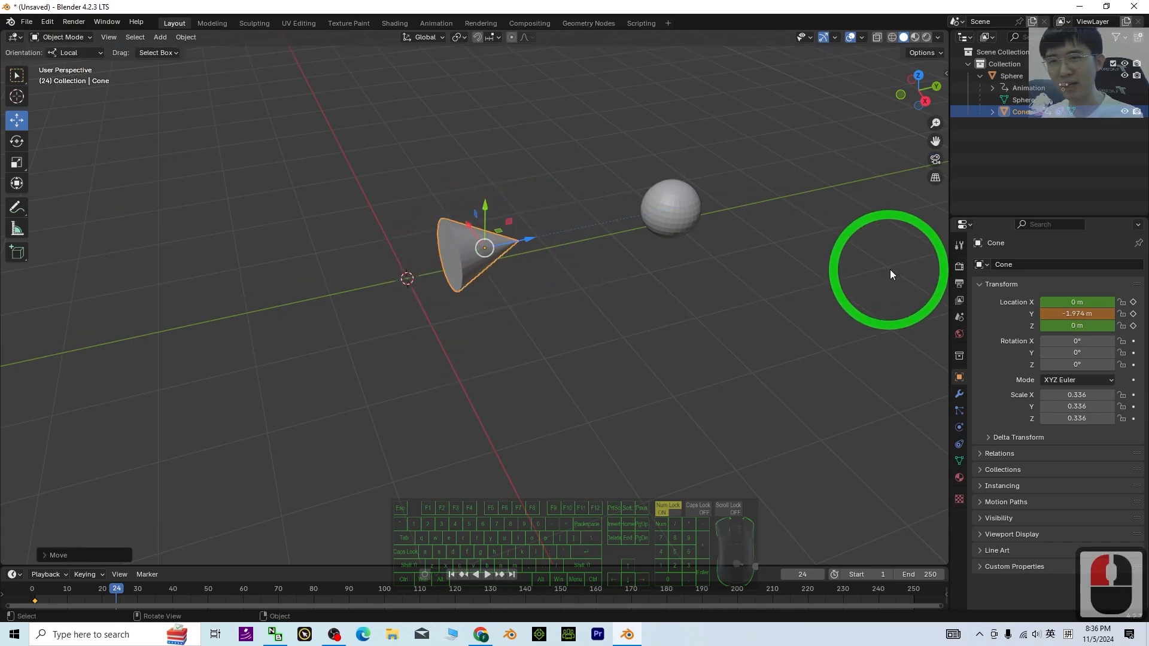
{"action": "left_click", "coordinate": [1134, 313]}
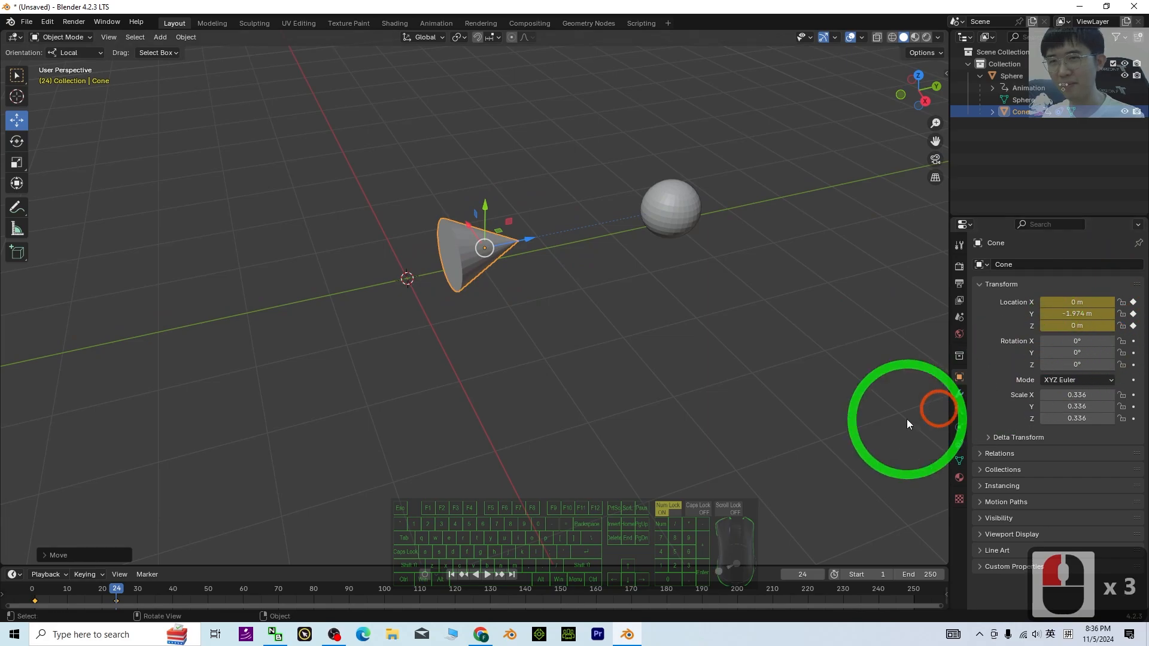
- Advance to frame 45, move the cone closer to the sphere to Y about -1.53 m, and keyframe its location
{"action": "left_click", "coordinate": [488, 575]}
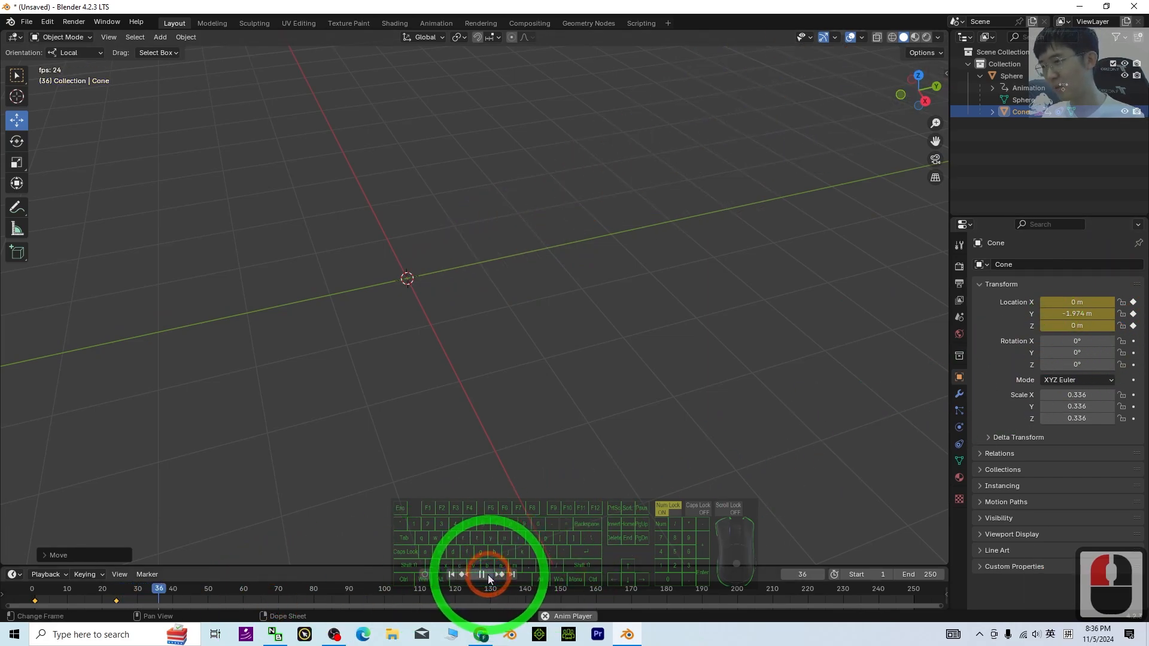
{"action": "scroll", "coordinate": [694, 437], "scroll_direction": "down", "scroll_amount": 5}
{"action": "scroll", "coordinate": [695, 437], "scroll_direction": "down", "scroll_amount": 1}
{"action": "middle_click_drag", "start_coordinate": [792, 272], "coordinate": [613, 385], "text": "shift"}
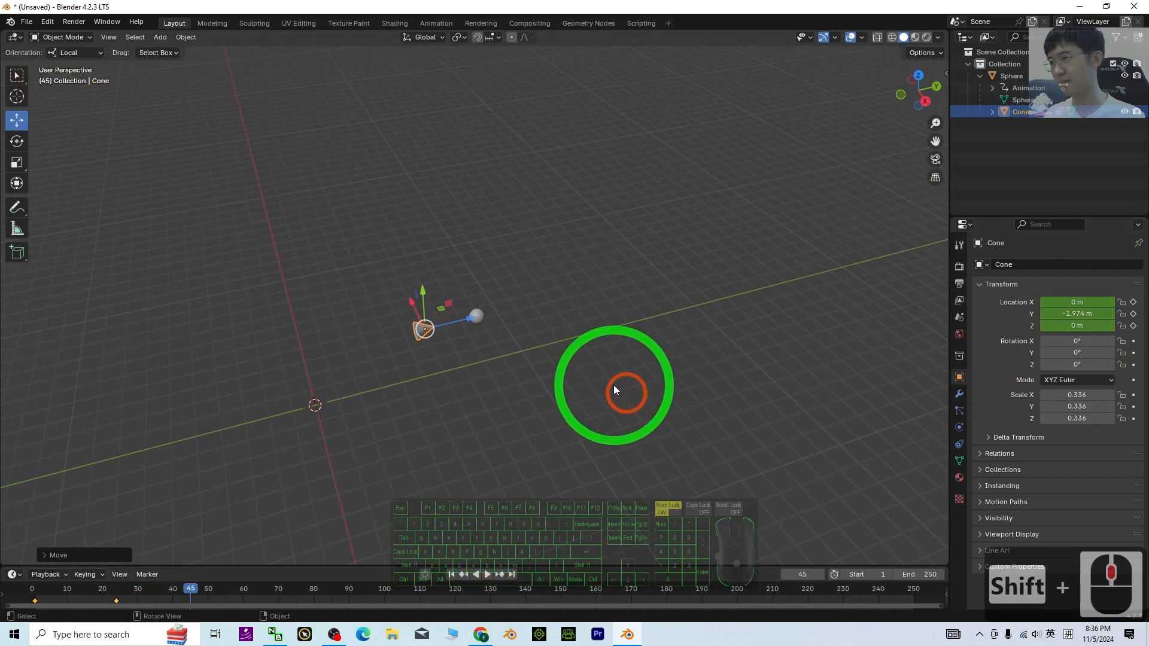
{"action": "scroll", "coordinate": [350, 443], "scroll_direction": "up", "scroll_amount": 5}
{"action": "left_click_drag", "start_coordinate": [278, 436], "coordinate": [347, 431]}
{"action": "left_click", "coordinate": [1111, 314]}
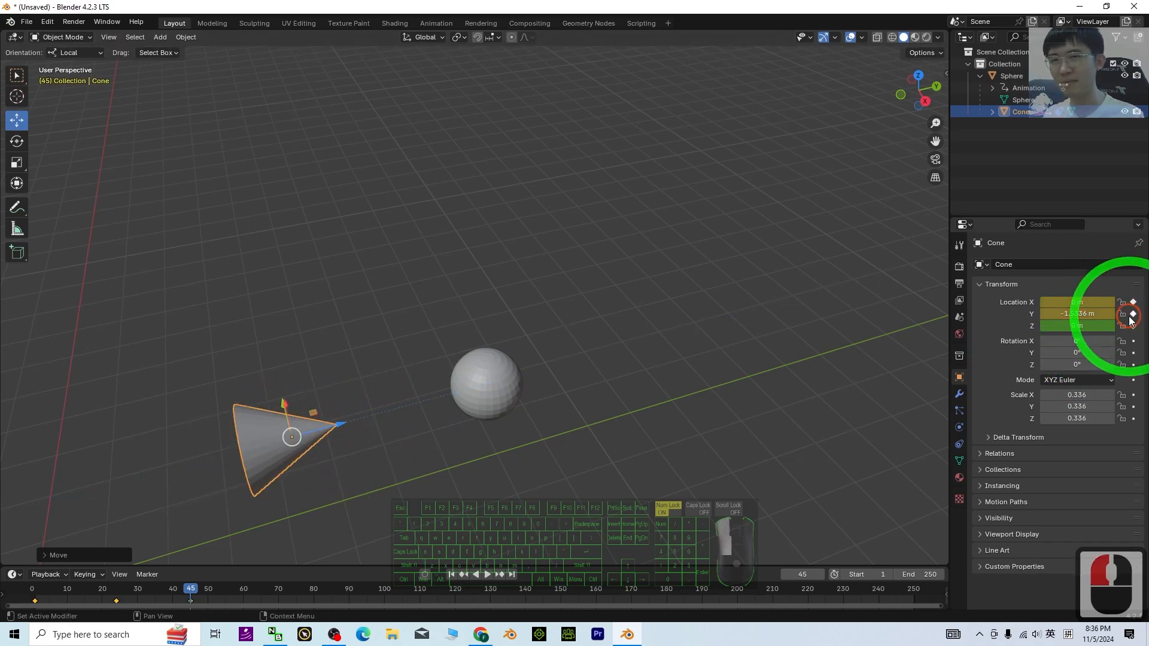
{"action": "left_click", "coordinate": [1133, 326]}
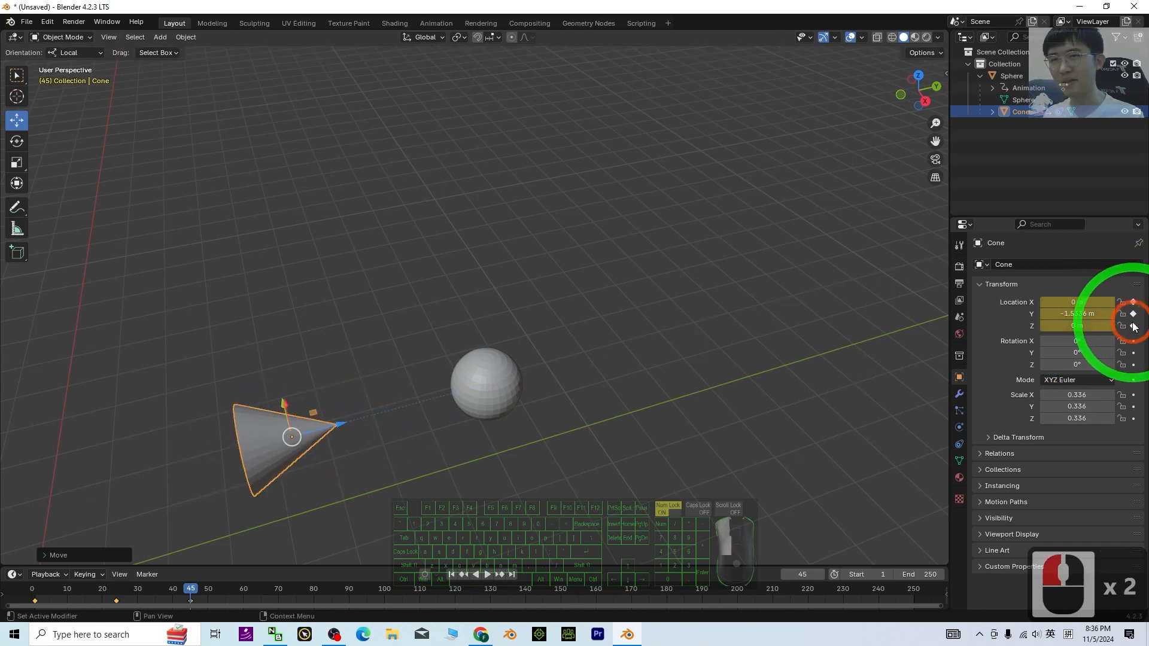
- Advance to frame 62, move the cone closer to the sphere to Y about -1 m, and keyframe its location
{"action": "left_click", "coordinate": [489, 574]}
{"action": "left_click", "coordinate": [489, 574]}
{"action": "scroll", "coordinate": [665, 436], "scroll_direction": "down", "scroll_amount": 4}
{"action": "middle_click_drag", "start_coordinate": [747, 277], "coordinate": [649, 394], "text": "shift"}
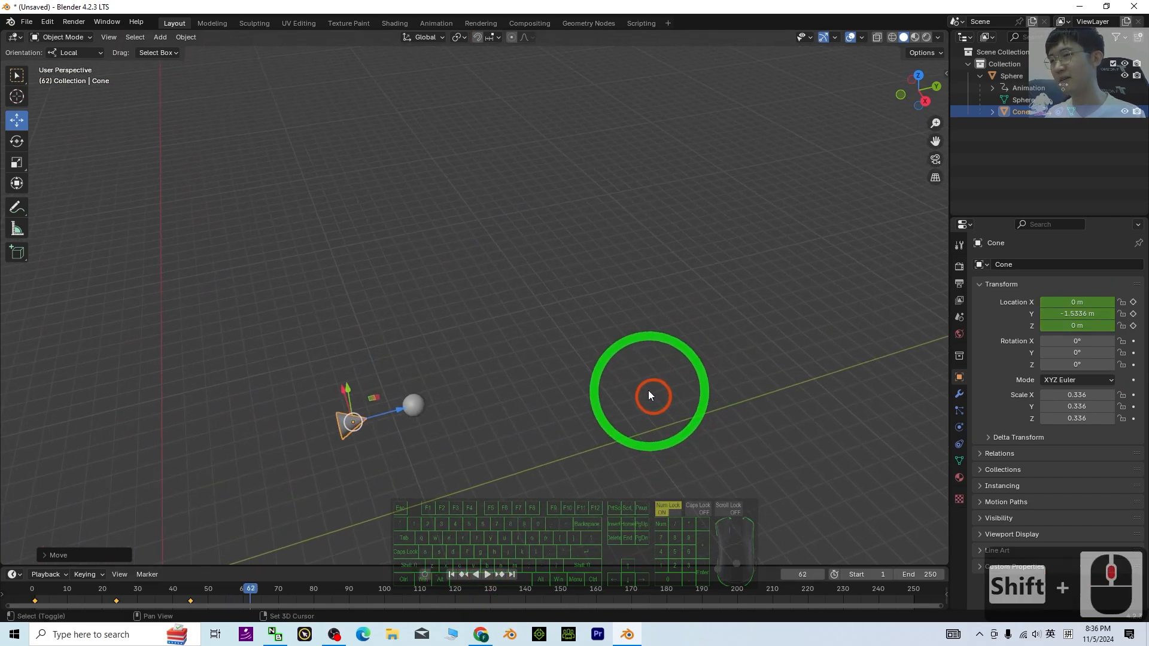
{"action": "scroll", "coordinate": [436, 461], "scroll_direction": "up", "scroll_amount": 5}
{"action": "middle_click_drag", "start_coordinate": [463, 445], "coordinate": [524, 330], "text": "shift"}
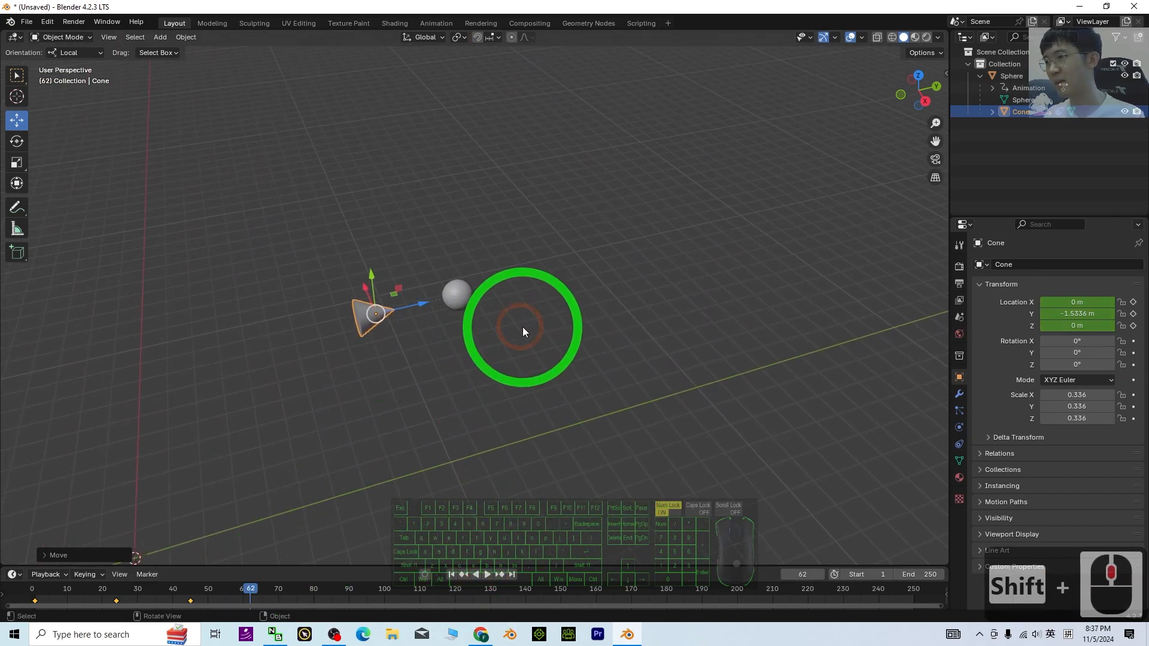
{"action": "left_click_drag", "start_coordinate": [390, 309], "coordinate": [427, 301]}
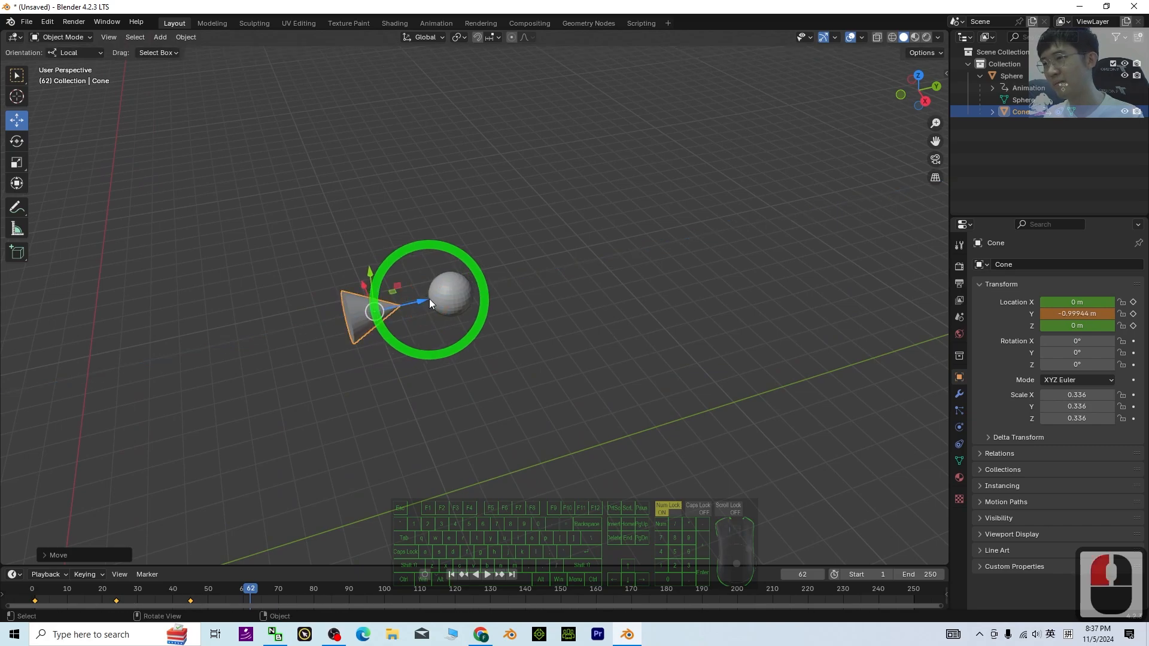
{"action": "left_click", "coordinate": [1133, 325]}
- Play the animation onward, stop it at frame 88 and bring the cone and sphere into view
{"action": "scroll", "coordinate": [530, 495], "scroll_direction": "down", "scroll_amount": 3}
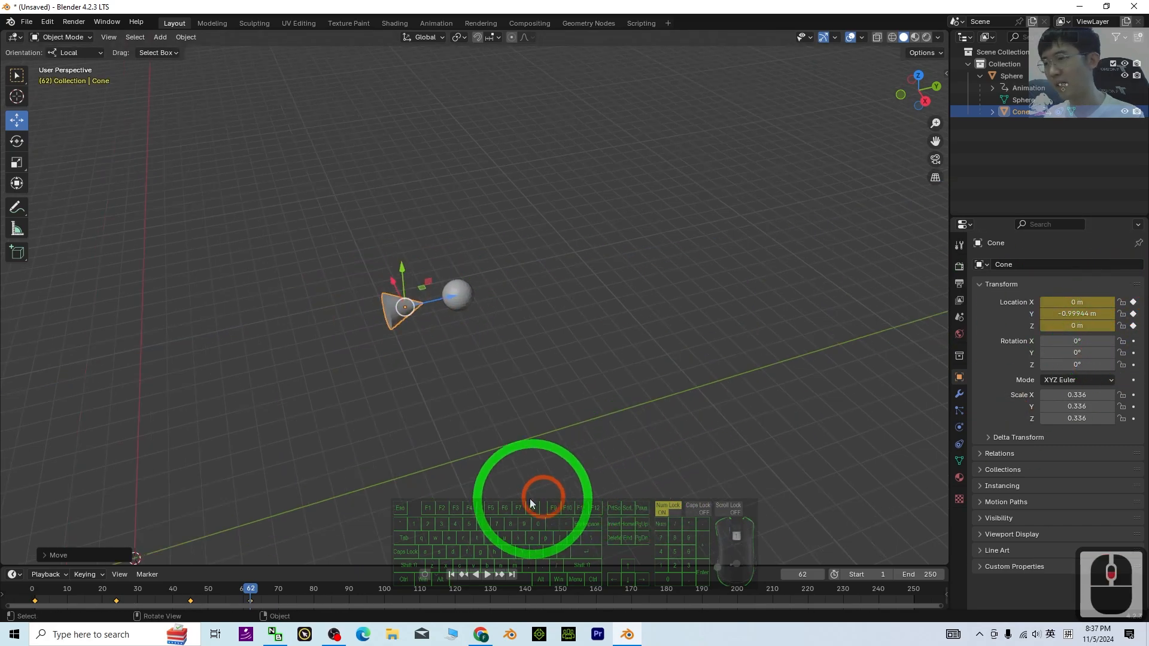
{"action": "left_click", "coordinate": [491, 575]}
{"action": "left_click", "coordinate": [491, 577]}
{"action": "scroll", "coordinate": [532, 190], "scroll_direction": "up", "scroll_amount": 4}
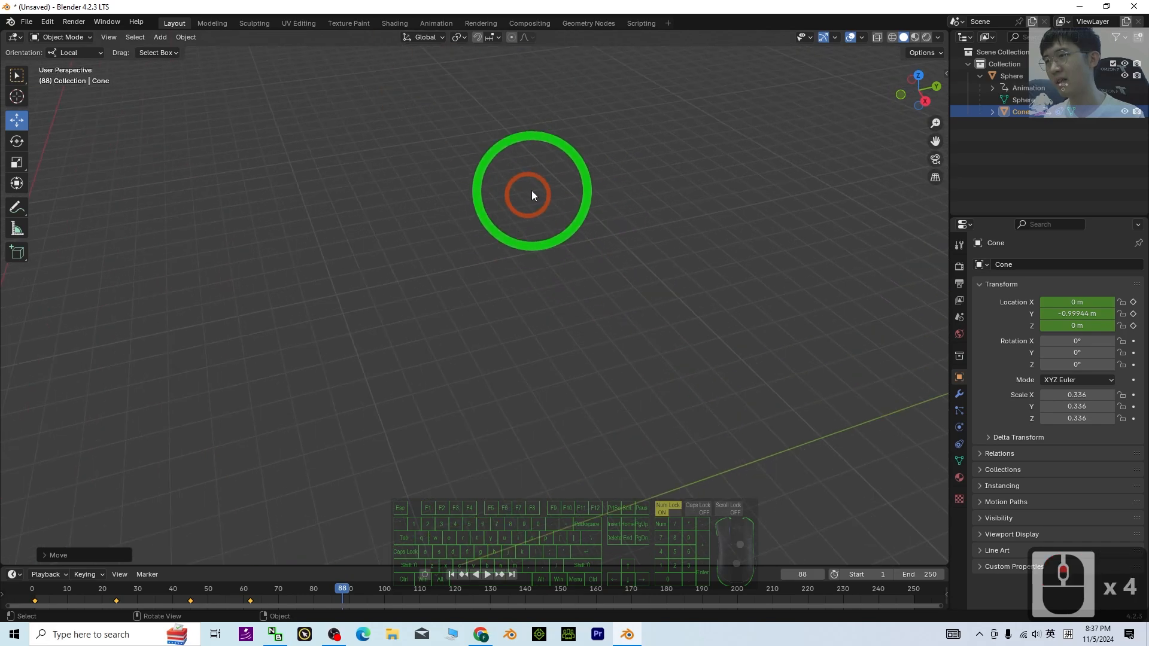
{"action": "scroll", "coordinate": [641, 221], "scroll_direction": "up", "scroll_amount": 2}
{"action": "middle_click_drag", "start_coordinate": [640, 222], "coordinate": [289, 414], "text": "shift"}
{"action": "scroll", "coordinate": [410, 451], "scroll_direction": "up", "scroll_amount": 3}
{"action": "scroll", "coordinate": [412, 447], "scroll_direction": "down", "scroll_amount": 3}
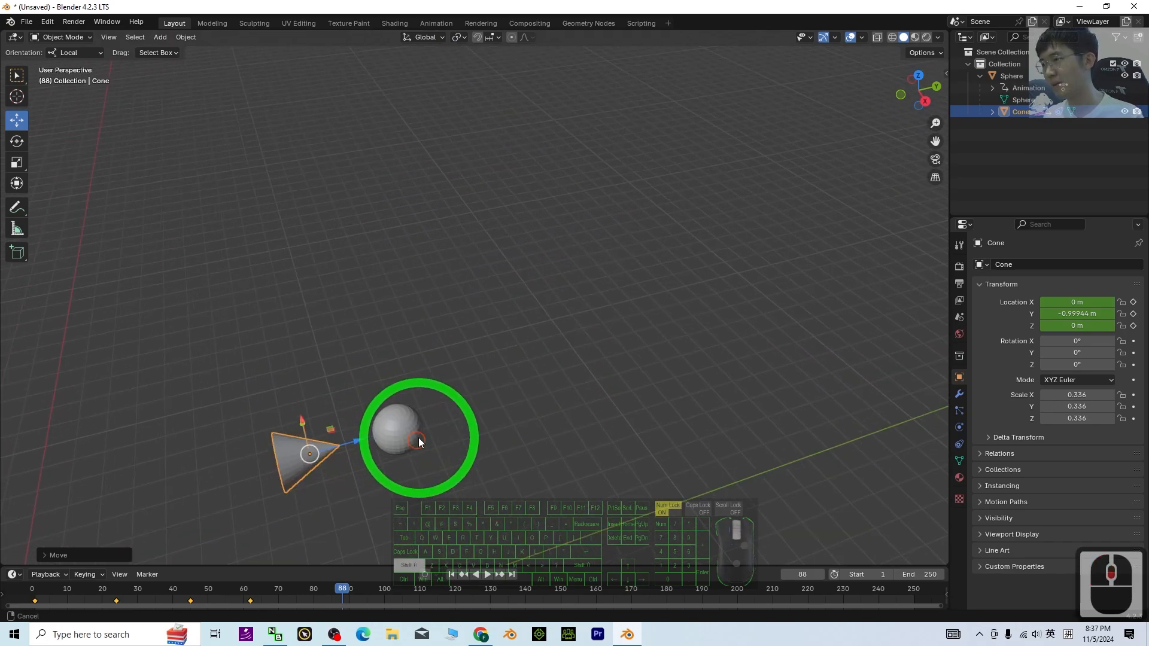
{"action": "middle_click_drag", "start_coordinate": [418, 437], "coordinate": [437, 370], "text": "shift"}
- Move the cone until its tip touches the sphere, at Y about -0.41 m, and keyframe its location at frame 88
{"action": "left_click_drag", "start_coordinate": [444, 278], "coordinate": [487, 284]}
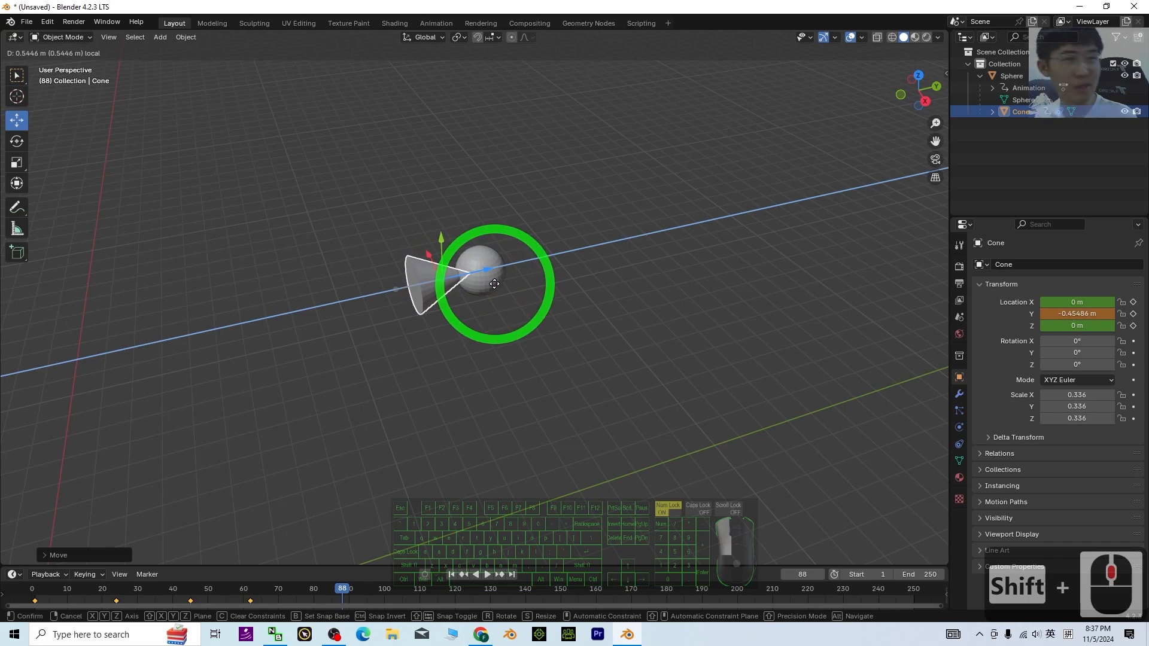
{"action": "left_click_drag", "start_coordinate": [499, 284], "coordinate": [501, 283]}
{"action": "left_click", "coordinate": [1135, 306]}
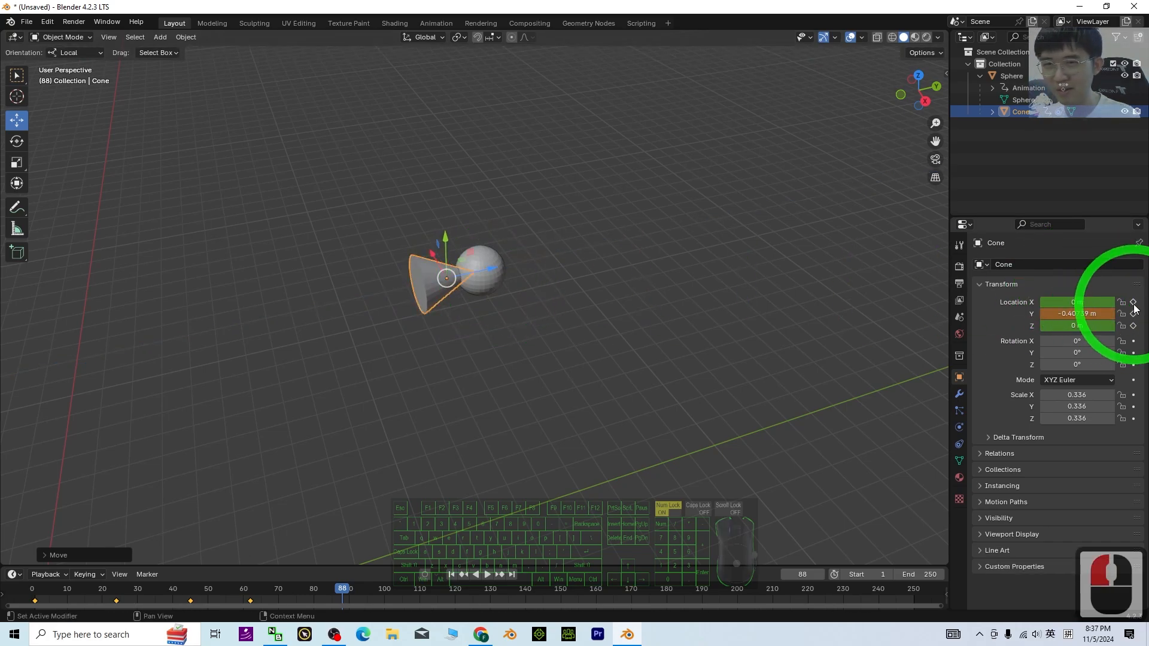
{"action": "left_click", "coordinate": [1134, 314]}
{"action": "left_click", "coordinate": [1134, 327]}
- Play the chase from the start, check it from several angles, and return to frame 1
{"action": "scroll", "coordinate": [712, 434], "scroll_direction": "down", "scroll_amount": 7}
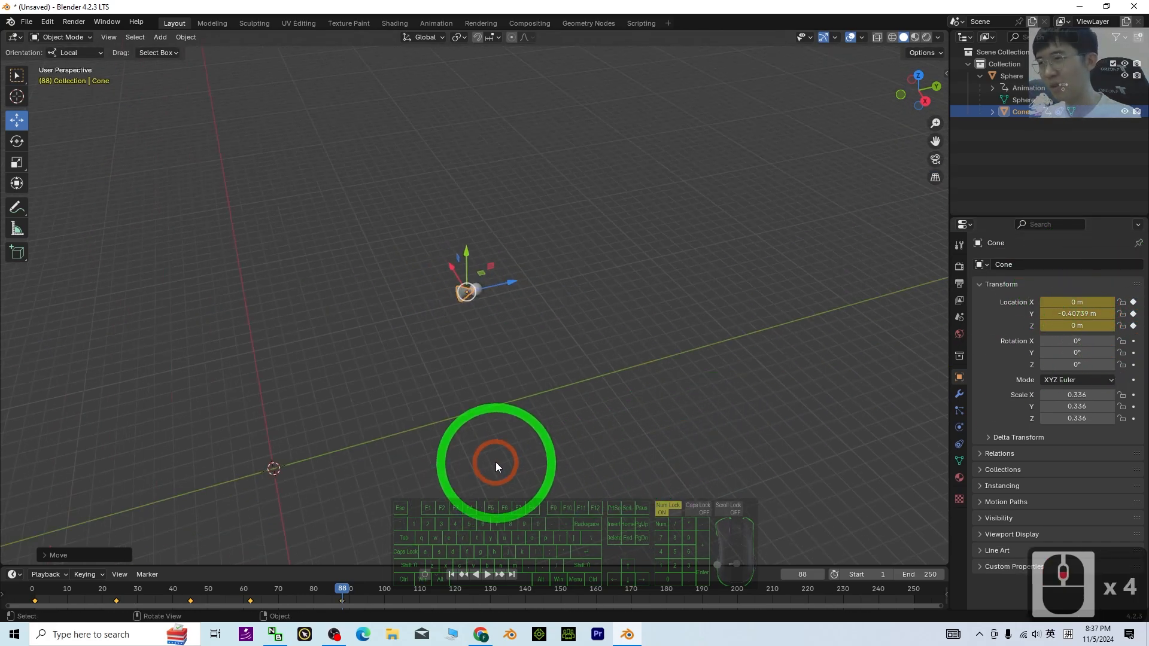
{"action": "middle_click_drag", "start_coordinate": [496, 464], "coordinate": [469, 540]}
{"action": "left_click", "coordinate": [454, 575]}
{"action": "middle_click_drag", "start_coordinate": [621, 419], "coordinate": [599, 440]}
{"action": "left_click", "coordinate": [487, 575]}
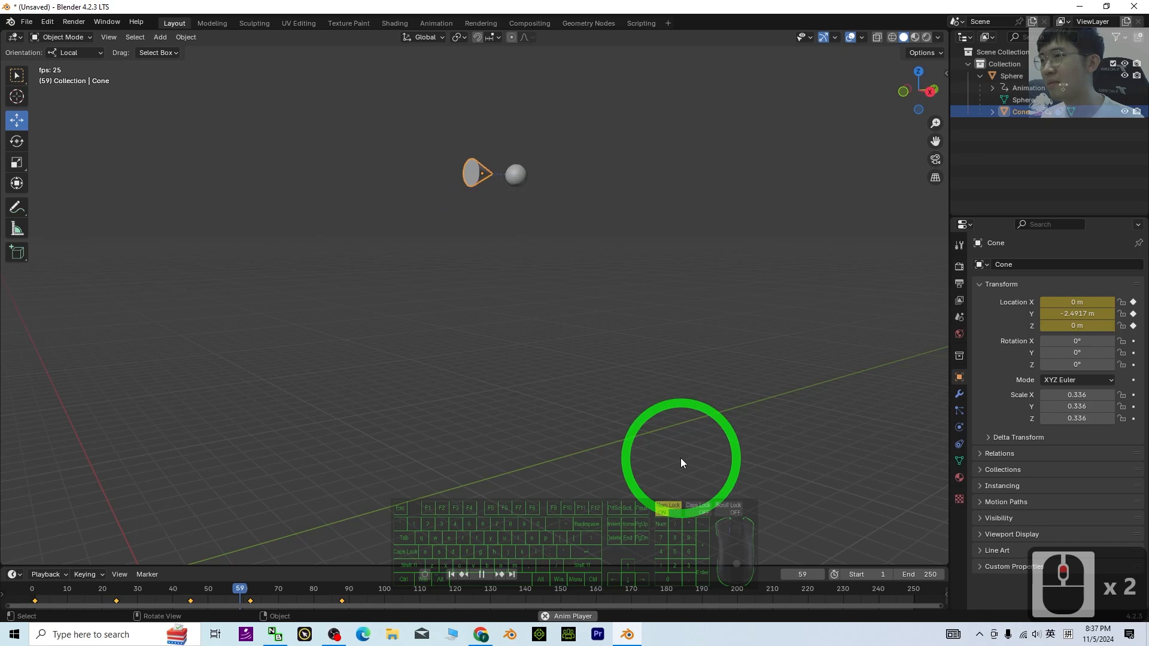
{"action": "middle_click_drag", "start_coordinate": [749, 355], "coordinate": [710, 374]}
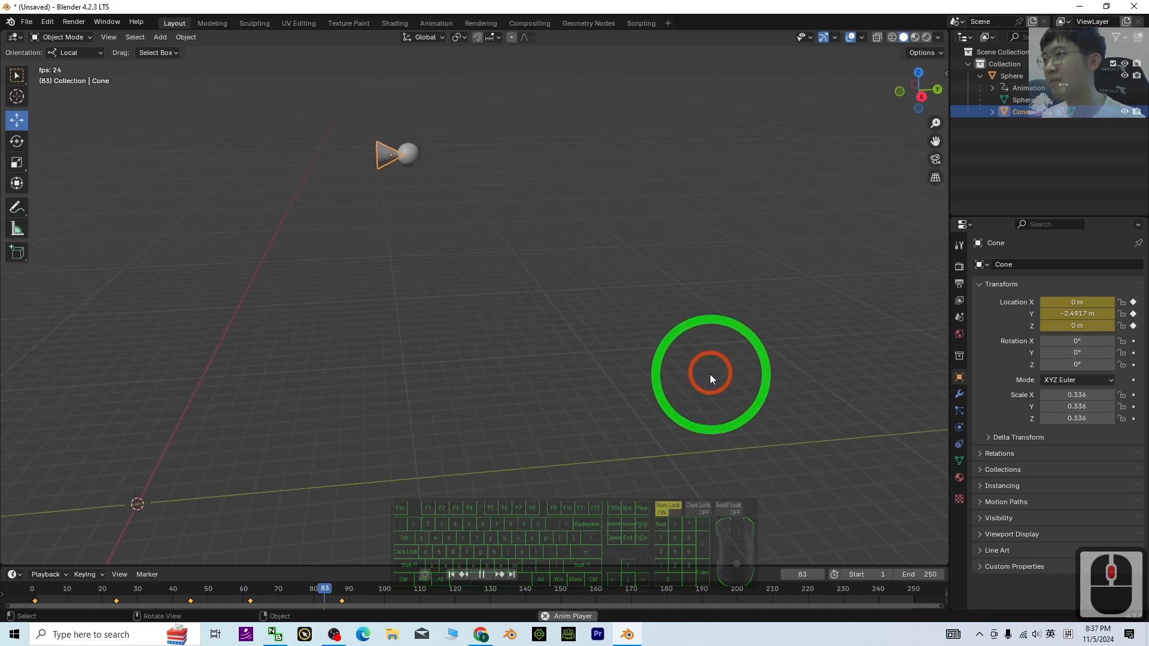
{"action": "left_click", "coordinate": [452, 576]}
{"action": "middle_click_drag", "start_coordinate": [520, 509], "coordinate": [534, 458]}
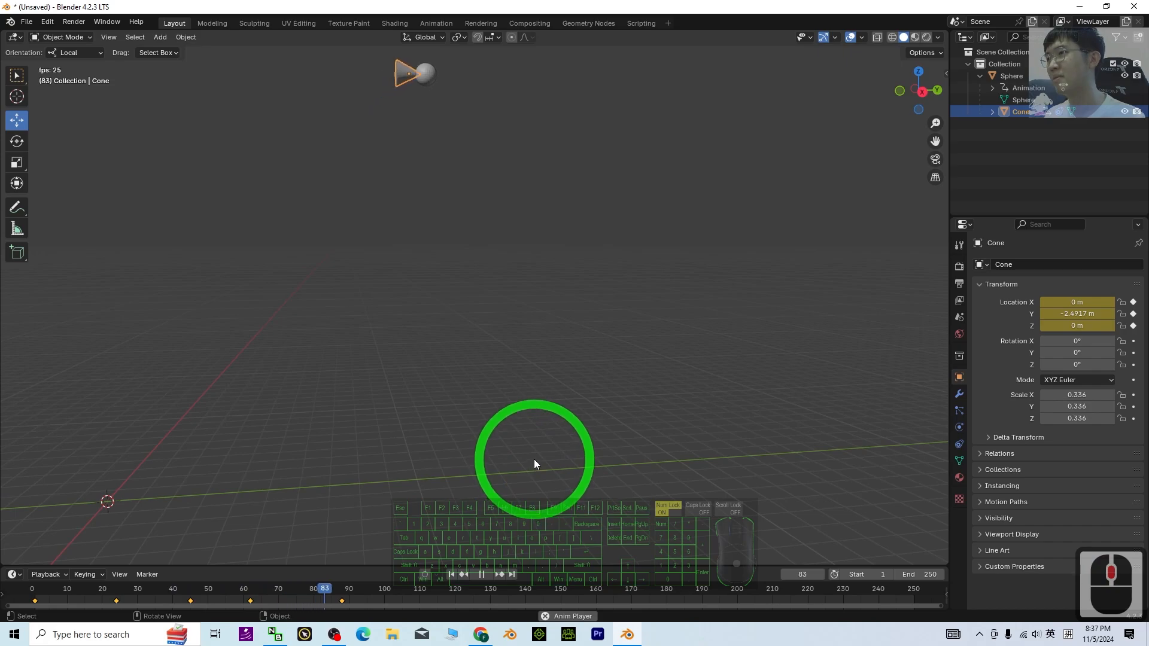
{"action": "left_click_drag", "start_coordinate": [447, 565], "coordinate": [448, 567]}
{"action": "left_click", "coordinate": [482, 576]}
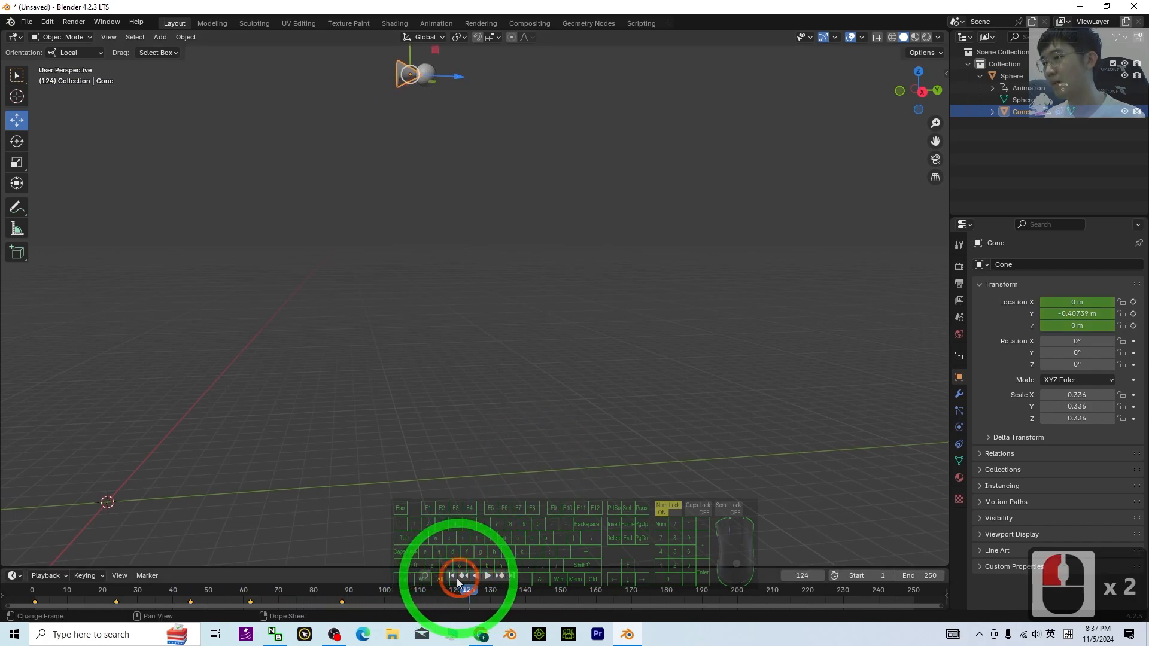
{"action": "left_click", "coordinate": [450, 576]}
- Lower the cone at frame 1 to Z about -1.11 m and update its Z location keyframe
{"action": "middle_click_drag", "start_coordinate": [252, 539], "coordinate": [385, 323], "text": "shift"}
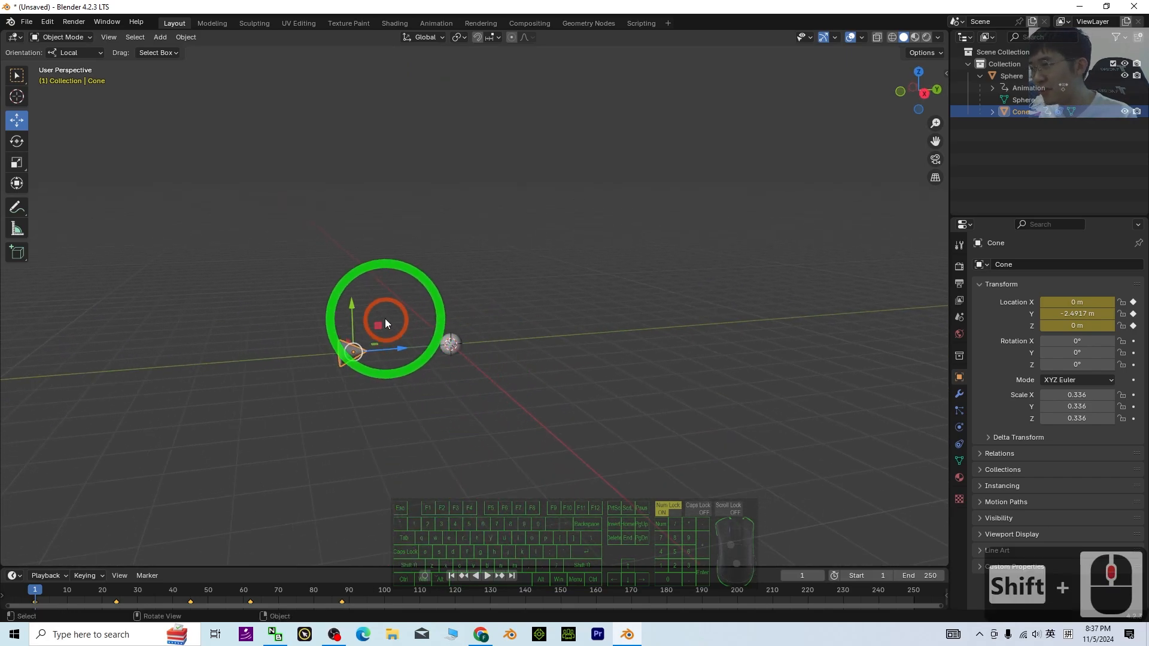
{"action": "left_click_drag", "start_coordinate": [353, 309], "coordinate": [353, 350]}
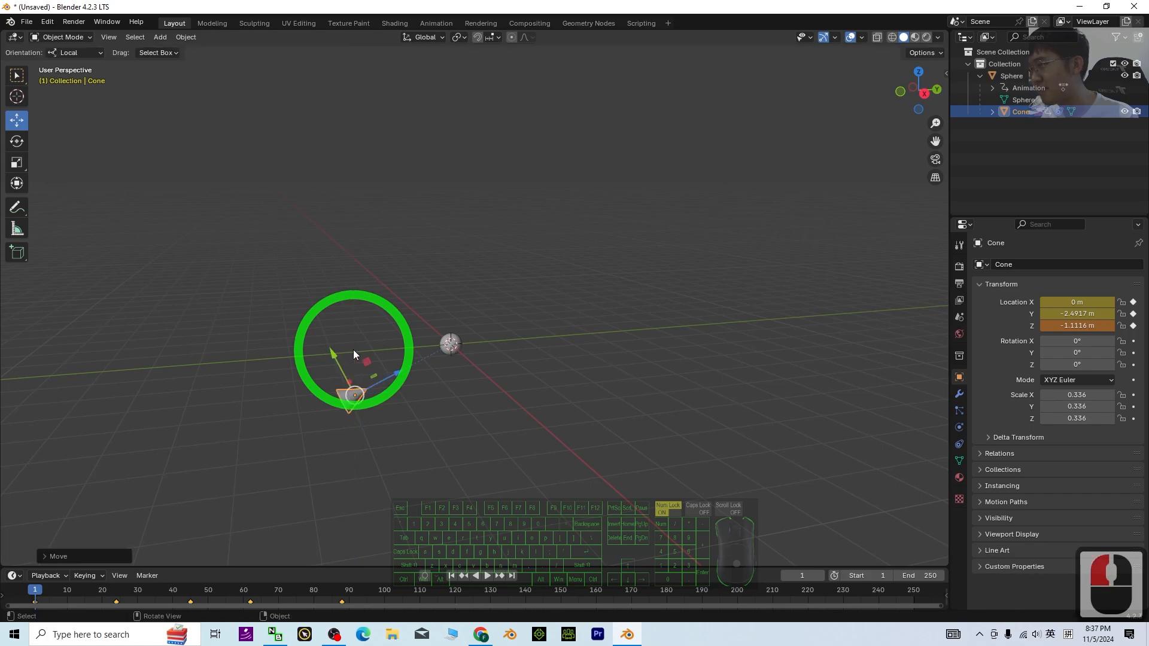
{"action": "left_click", "coordinate": [1134, 326]}
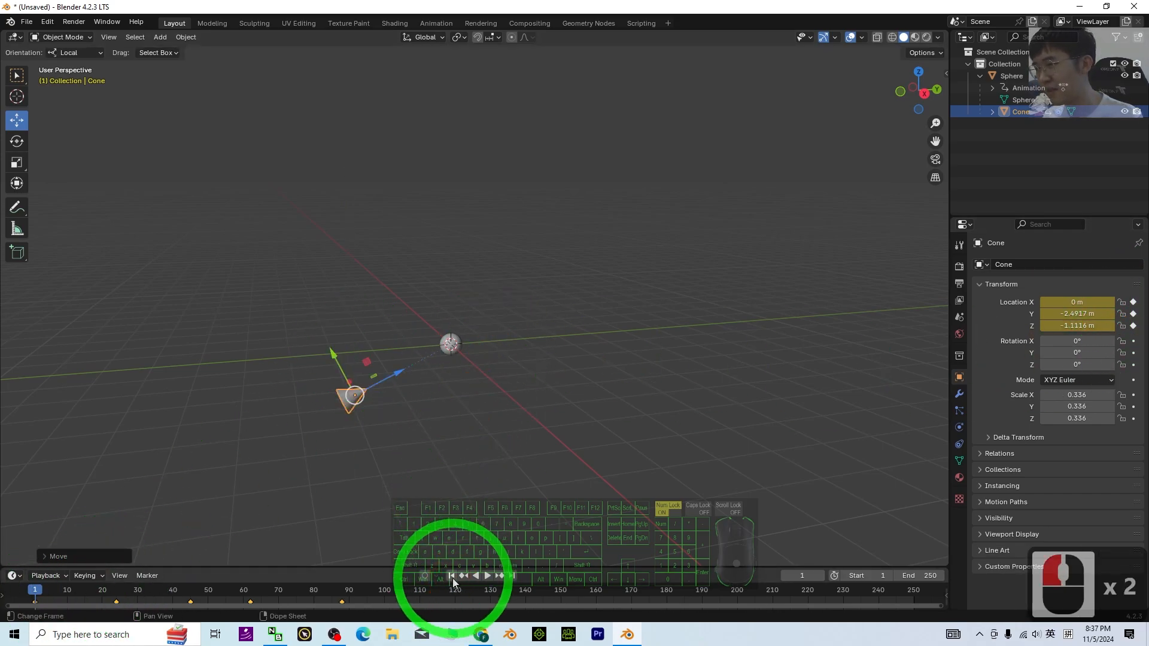
- Replay the animation to check the cone's lower starting position, then stop and return to frame 1
{"action": "left_click", "coordinate": [487, 576]}
{"action": "middle_click_drag", "start_coordinate": [609, 457], "coordinate": [802, 367]}
{"action": "scroll", "coordinate": [813, 239], "scroll_direction": "down", "scroll_amount": 3}
{"action": "middle_click_drag", "start_coordinate": [831, 233], "coordinate": [549, 505]}
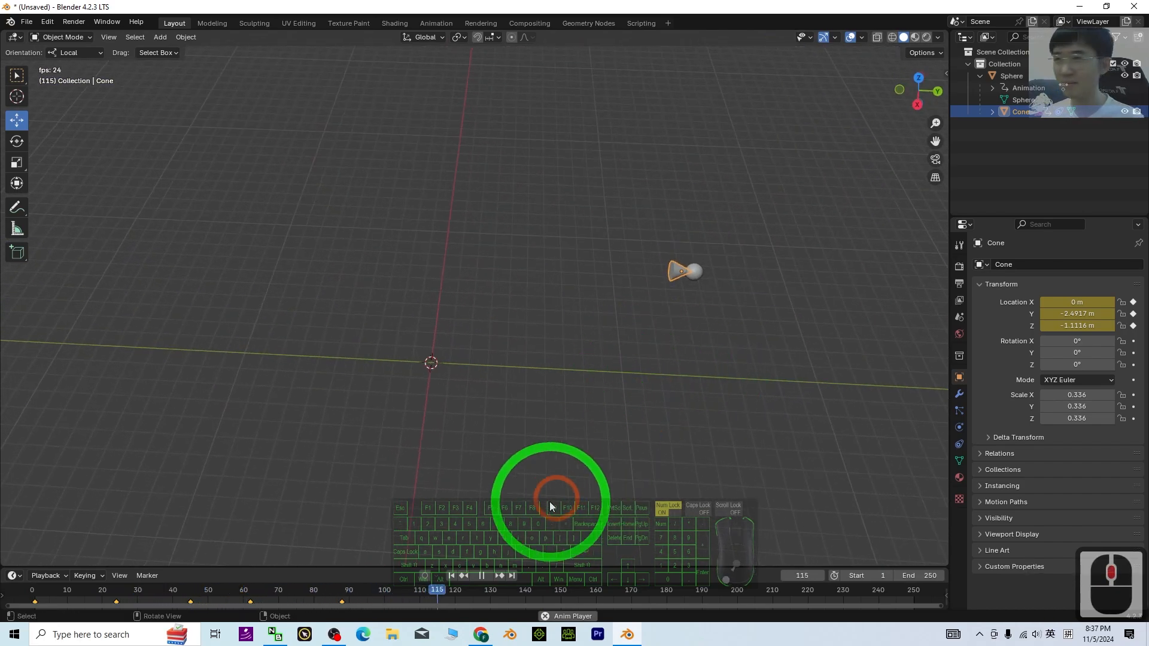
{"action": "left_click", "coordinate": [452, 577]}
{"action": "left_click", "coordinate": [481, 576]}
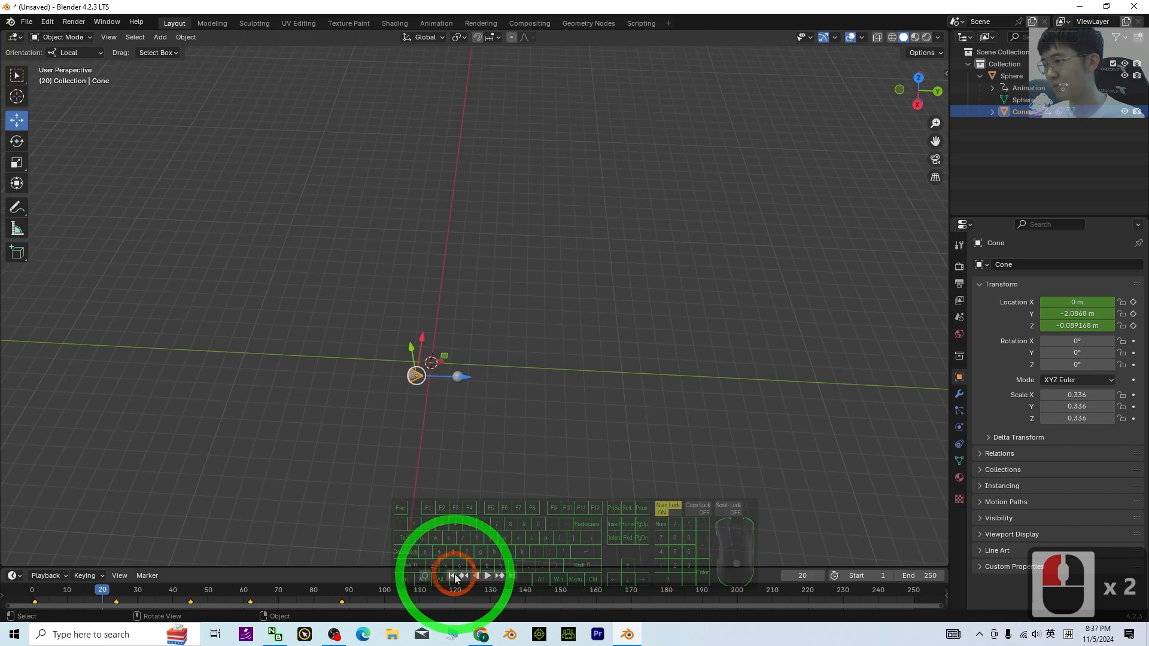
{"action": "left_click", "coordinate": [451, 579]}
- Retime the cone's location keyframes, moving frame 24 to about 17, 45 to 30, 62 to about 42, and 88 to 55
{"action": "middle_click_drag", "start_coordinate": [446, 585], "coordinate": [351, 605]}
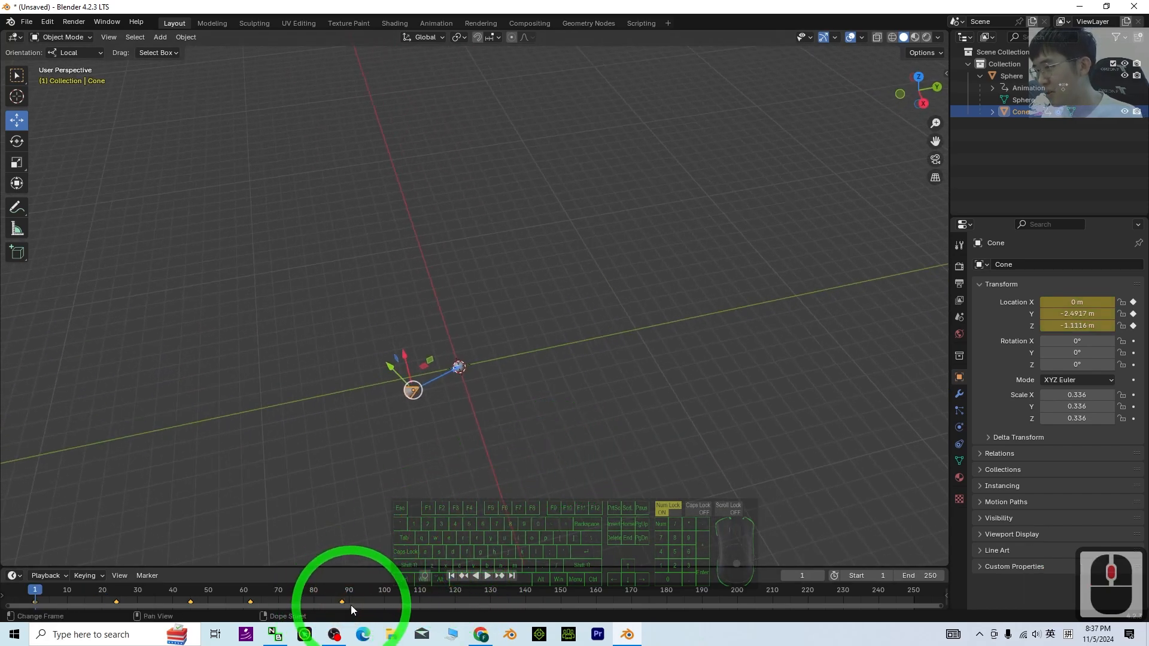
{"action": "left_click", "coordinate": [117, 601]}
{"action": "left_click_drag", "start_coordinate": [117, 601], "coordinate": [92, 603]}
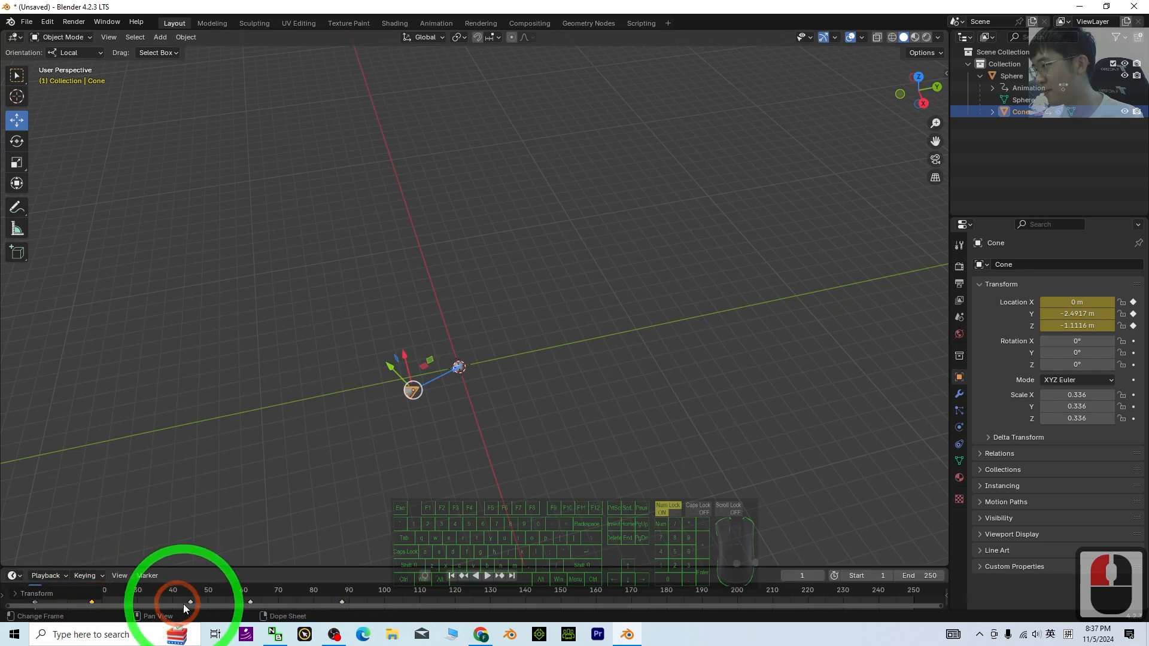
{"action": "left_click_drag", "start_coordinate": [195, 601], "coordinate": [137, 601]}
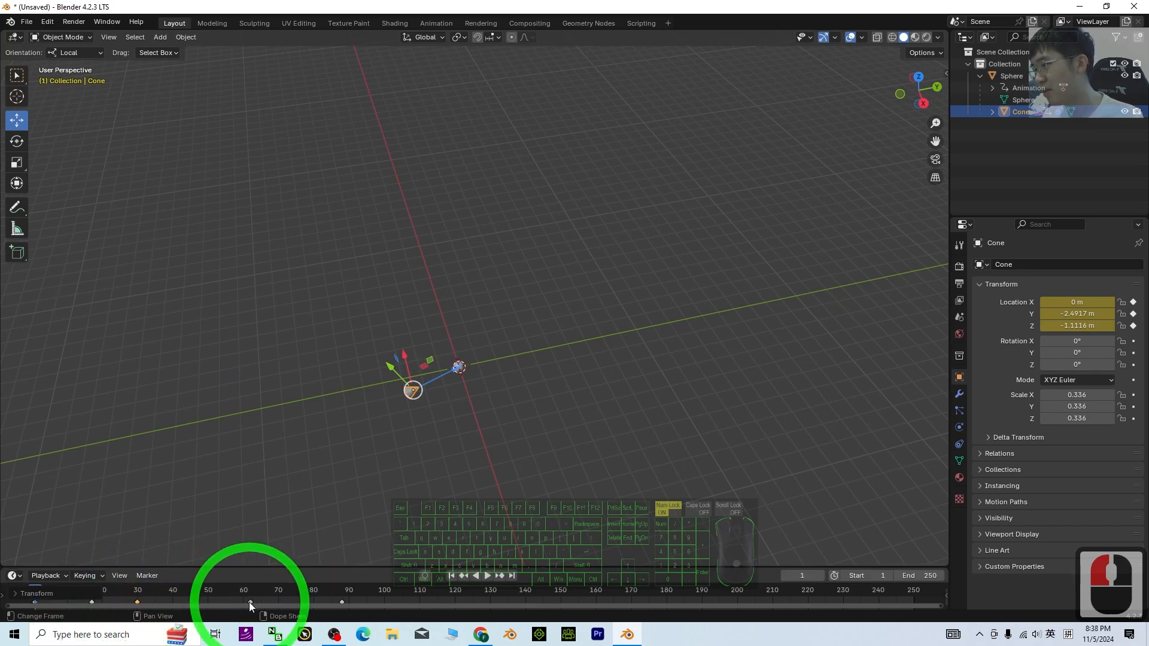
{"action": "left_click_drag", "start_coordinate": [250, 605], "coordinate": [208, 602]}
{"action": "left_click_drag", "start_coordinate": [364, 602], "coordinate": [202, 601]}
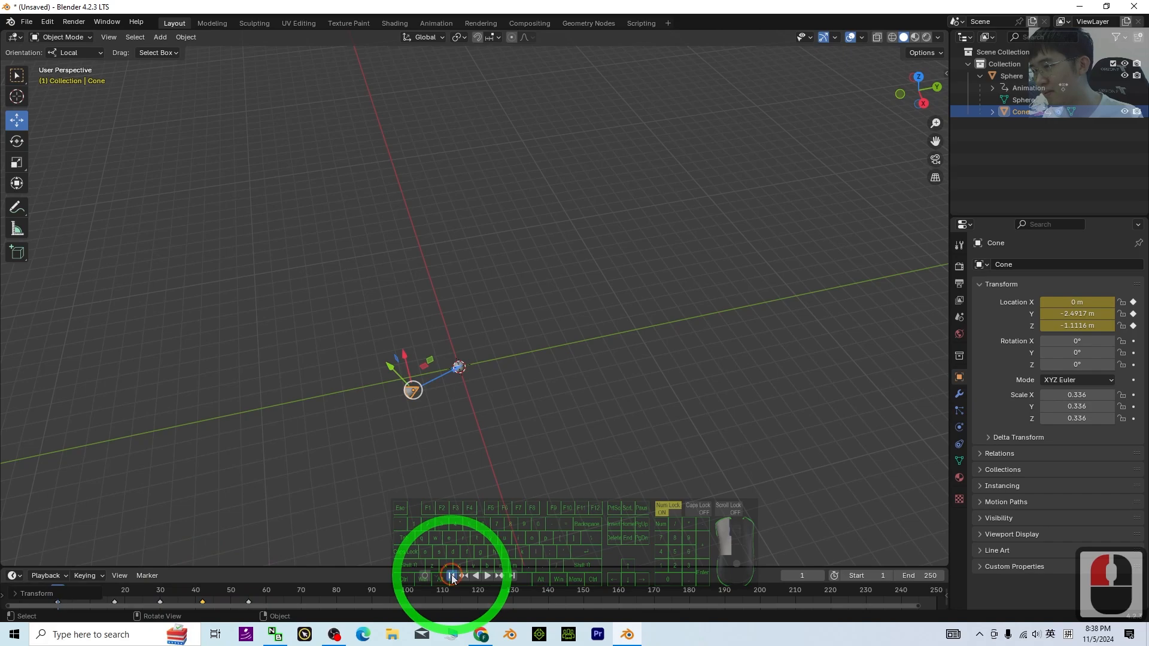
- Play the retimed chase, check it in the side view along the X axis, and stop playback
{"action": "left_click", "coordinate": [487, 576]}
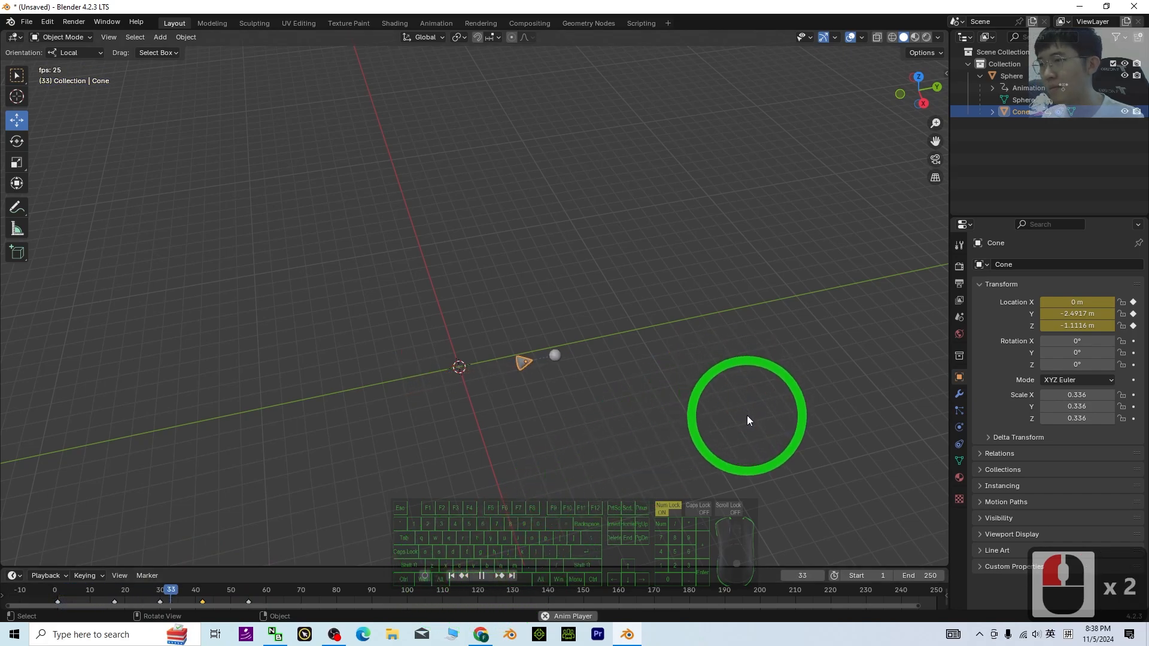
{"action": "middle_click_drag", "start_coordinate": [747, 415], "coordinate": [707, 416]}
{"action": "left_click", "coordinate": [918, 100]}
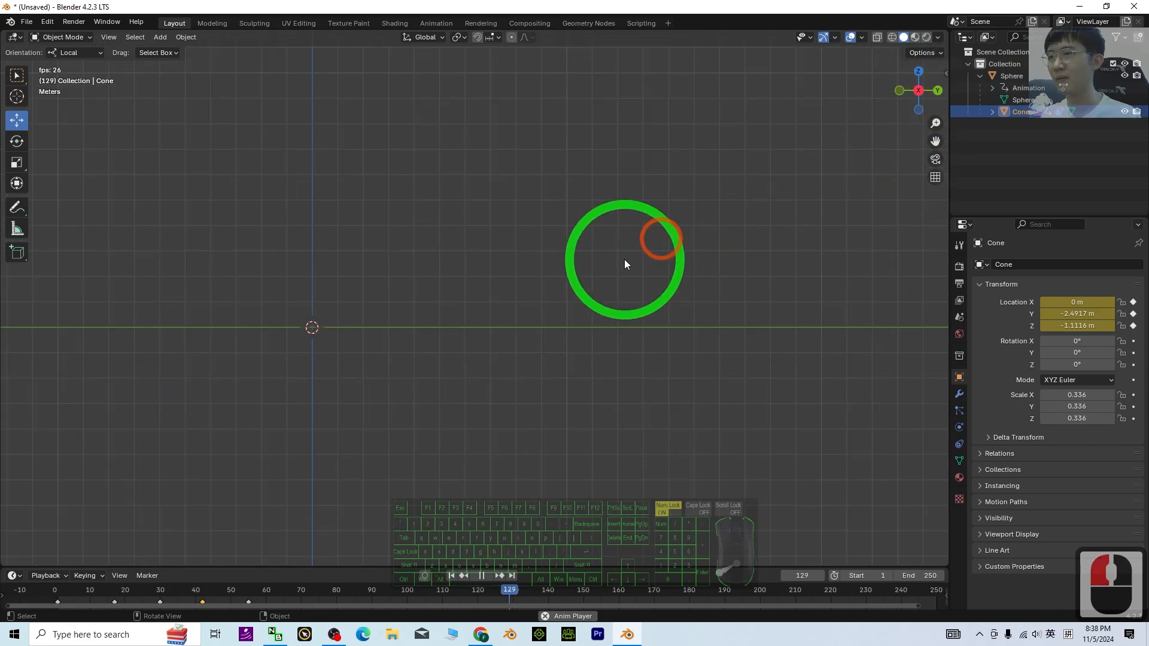
{"action": "scroll", "coordinate": [419, 353], "scroll_direction": "up", "scroll_amount": 4}
{"action": "left_click", "coordinate": [452, 577]}
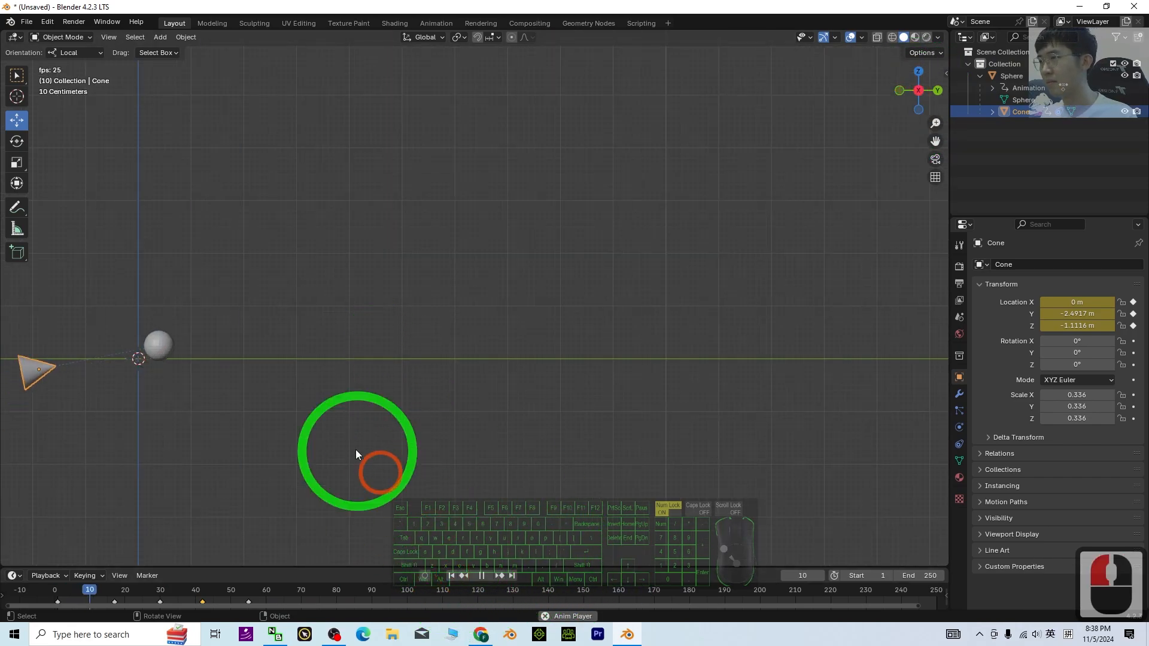
{"action": "middle_click_drag", "start_coordinate": [336, 414], "coordinate": [361, 418], "text": "shift"}
{"action": "scroll", "coordinate": [418, 422], "scroll_direction": "down", "scroll_amount": 5}
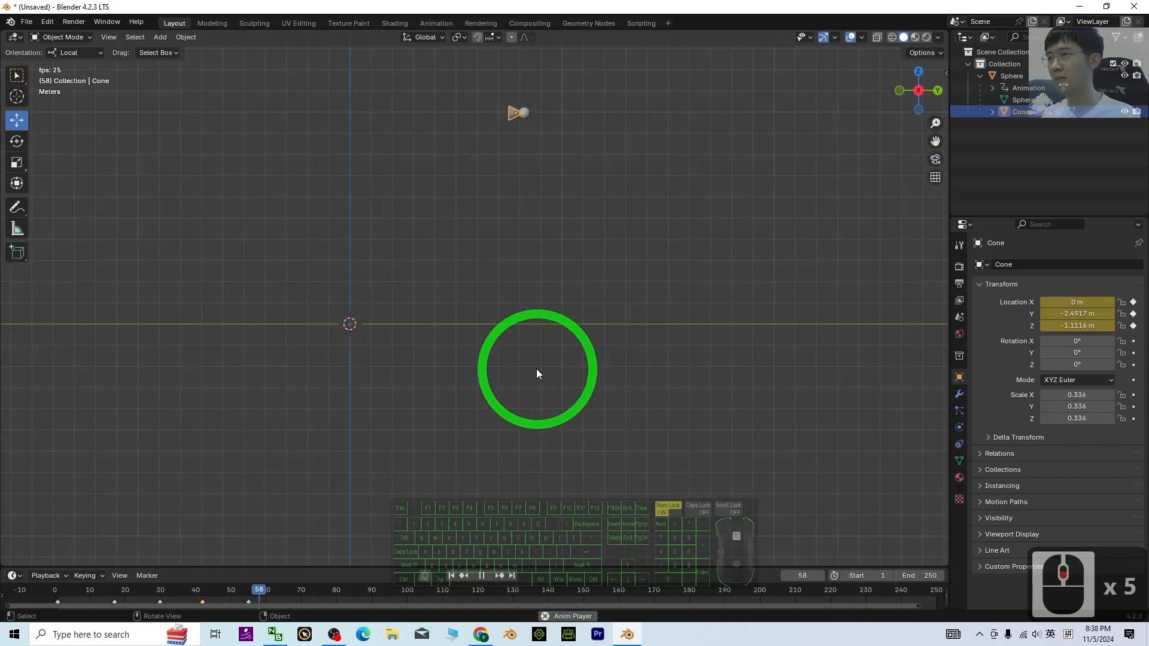
{"action": "middle_click_drag", "start_coordinate": [573, 224], "coordinate": [528, 338], "text": "shift"}
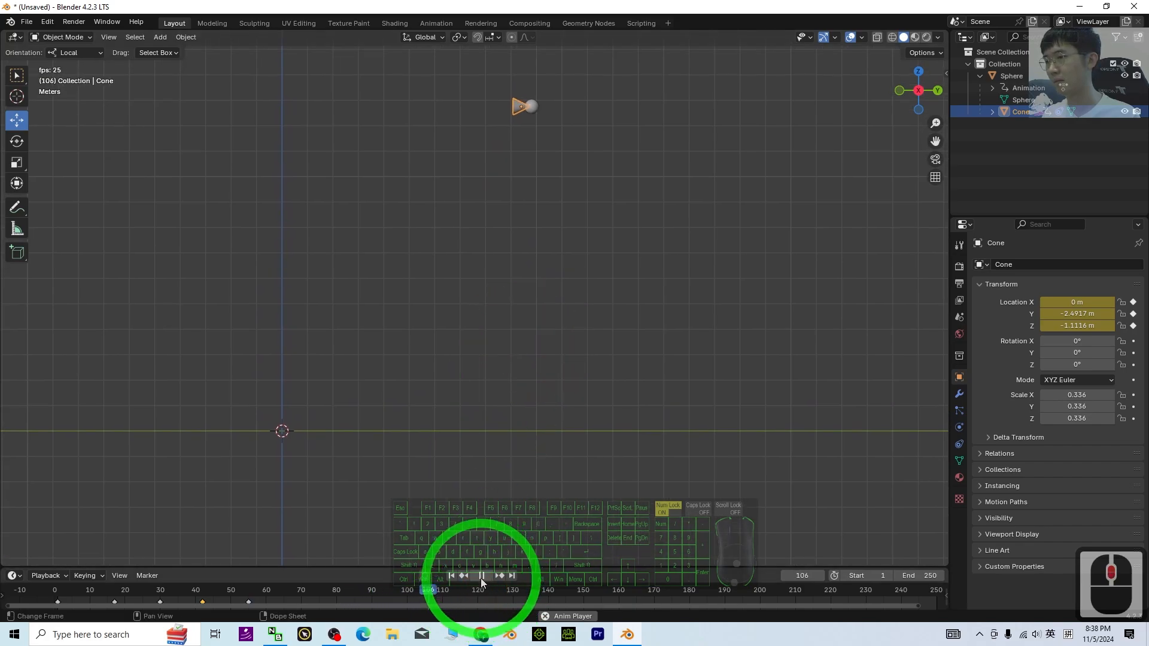
{"action": "double_click", "coordinate": [452, 576]}
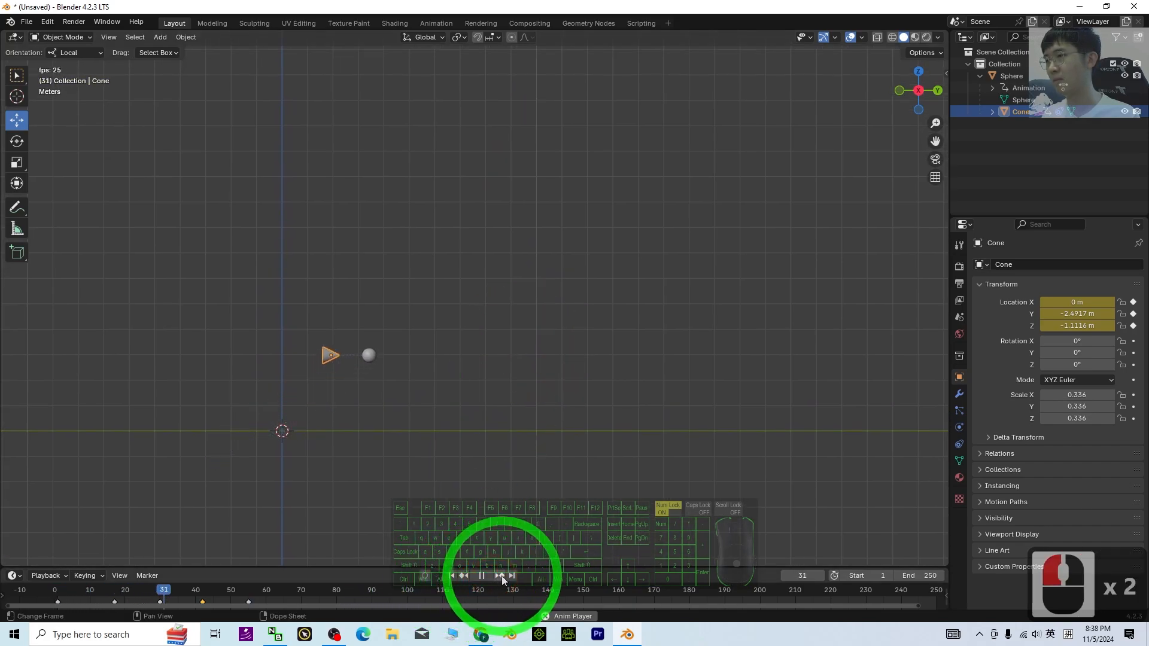
{"action": "left_click", "coordinate": [482, 576]}
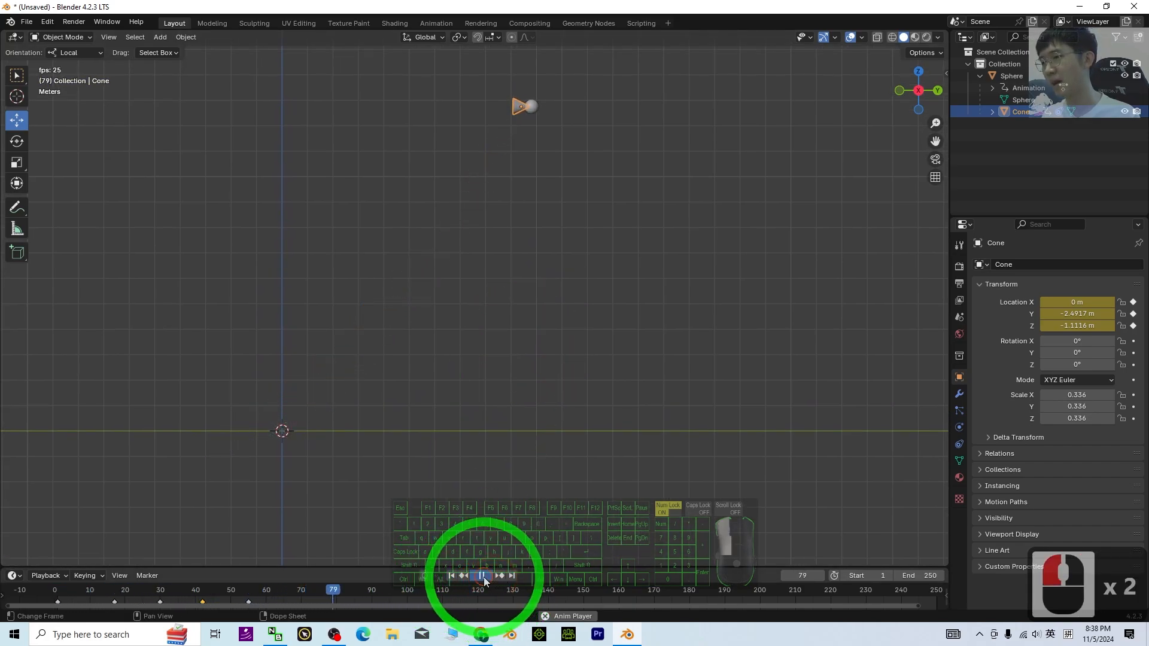
- Replay the chase from frame 1 in angled perspective views around the cone and sphere, then stop and return to frame 1
{"action": "middle_click_drag", "start_coordinate": [476, 490], "coordinate": [319, 506]}
{"action": "left_click", "coordinate": [452, 576]}
{"action": "left_click", "coordinate": [488, 576]}
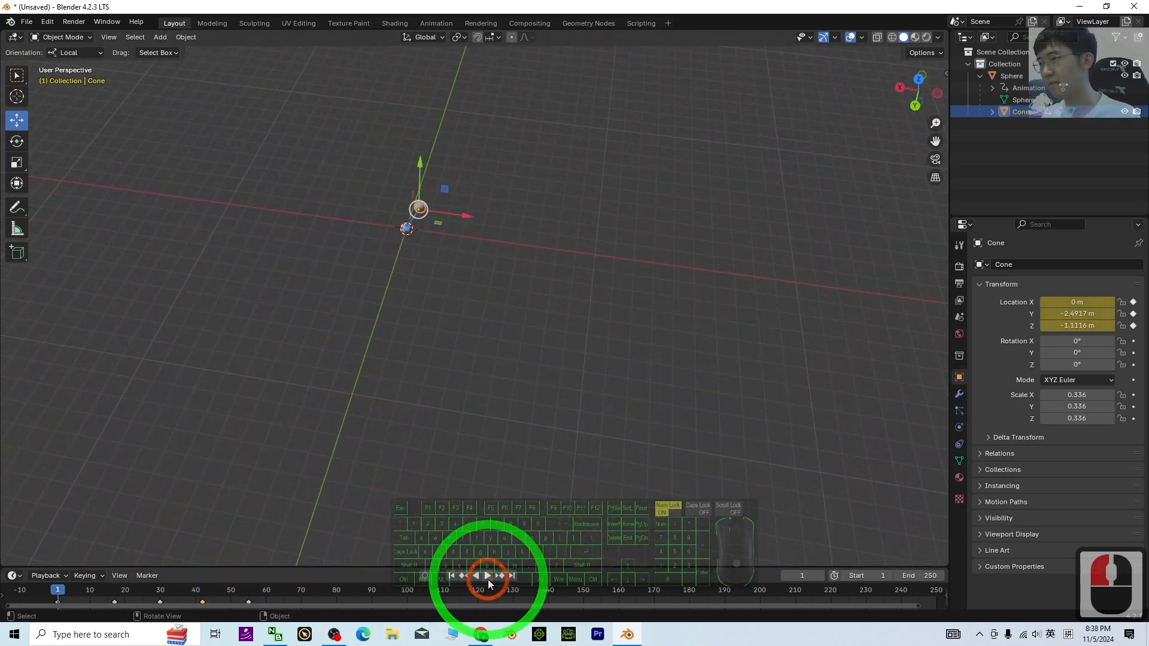
{"action": "scroll", "coordinate": [407, 340], "scroll_direction": "up", "scroll_amount": 4}
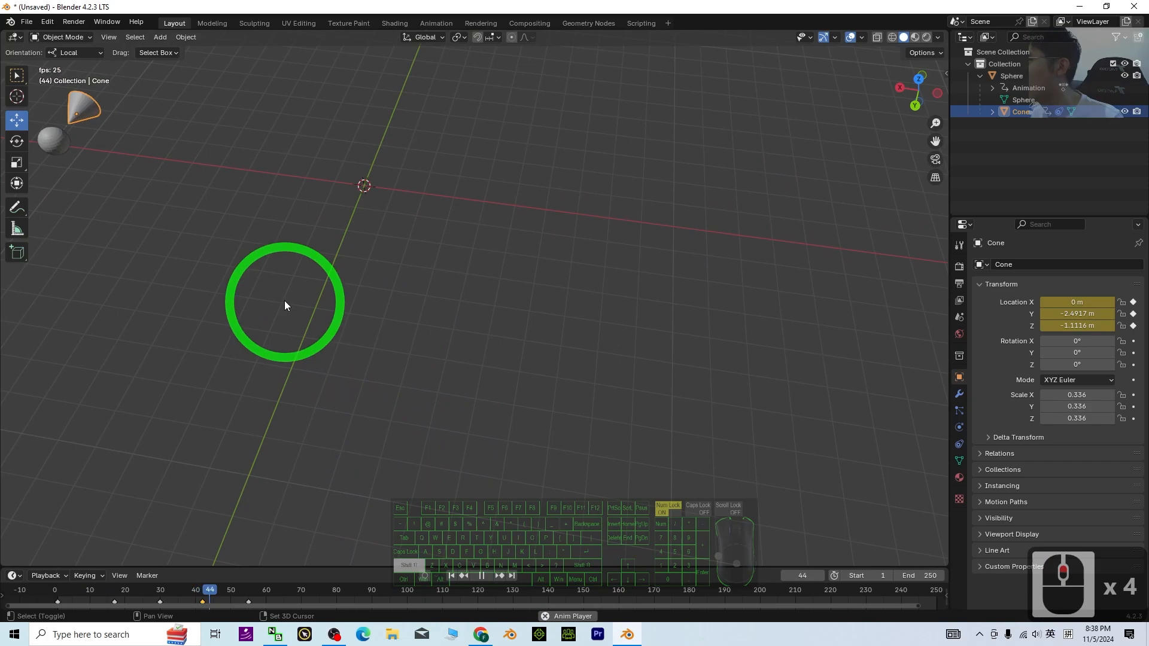
{"action": "middle_click_drag", "start_coordinate": [353, 326], "coordinate": [590, 419], "text": "shift"}
{"action": "middle_click_drag", "start_coordinate": [172, 313], "coordinate": [613, 302]}
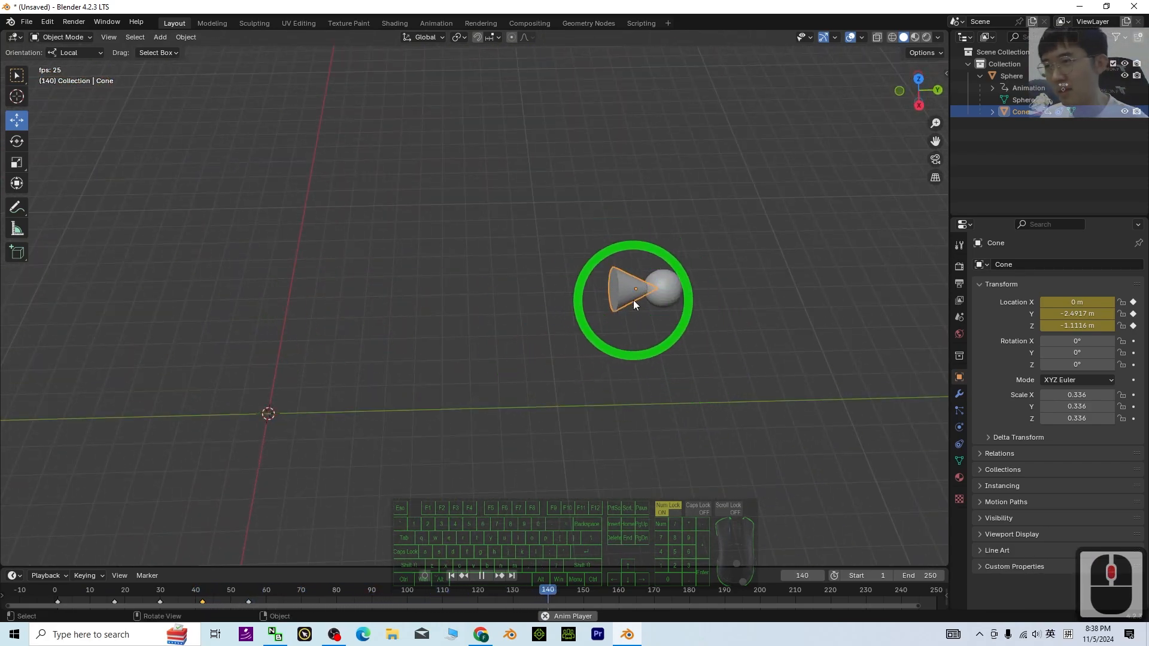
{"action": "left_click", "coordinate": [451, 576]}
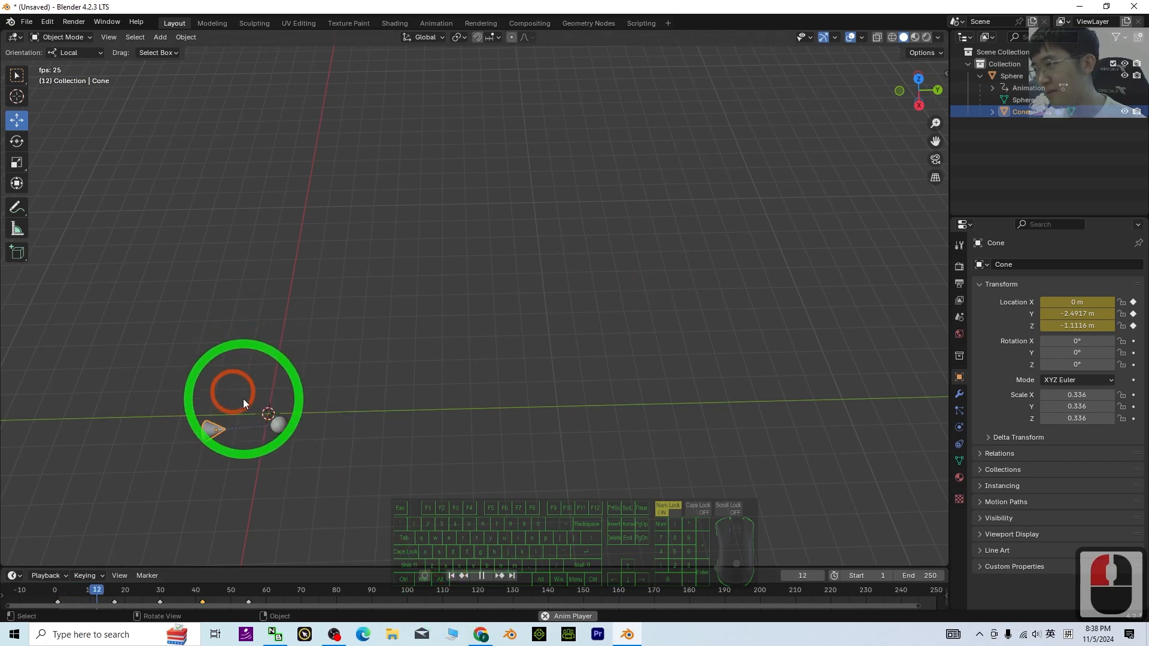
{"action": "middle_click_drag", "start_coordinate": [564, 477], "coordinate": [653, 274]}
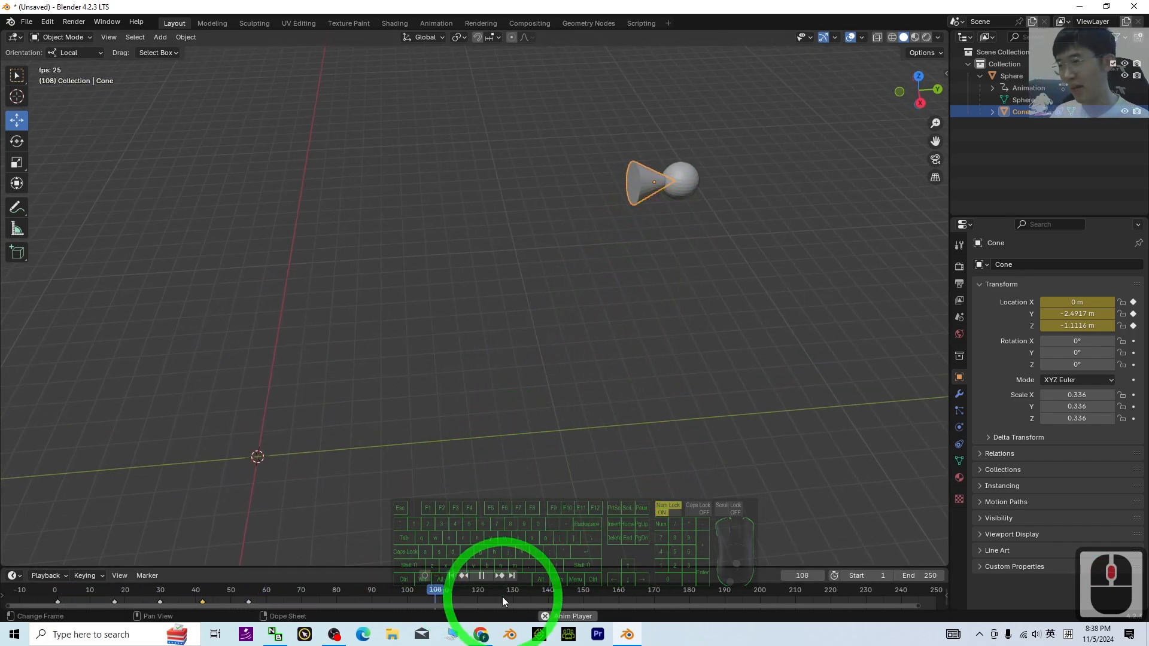
{"action": "left_click", "coordinate": [482, 576]}
{"action": "left_click", "coordinate": [451, 576]}
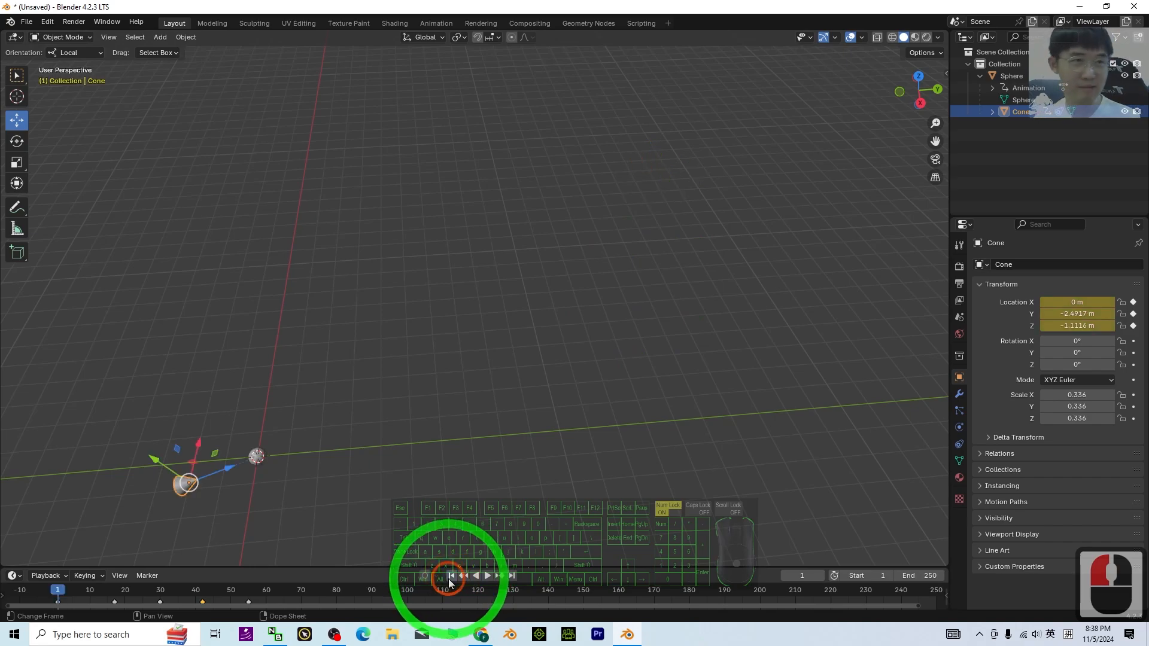
- Play the animation again with the cone and sphere framed closely to check the faster catch-up, then rewind and stop
{"action": "scroll", "coordinate": [282, 487], "scroll_direction": "up", "scroll_amount": 2}
{"action": "scroll", "coordinate": [284, 488], "scroll_direction": "down", "scroll_amount": 1}
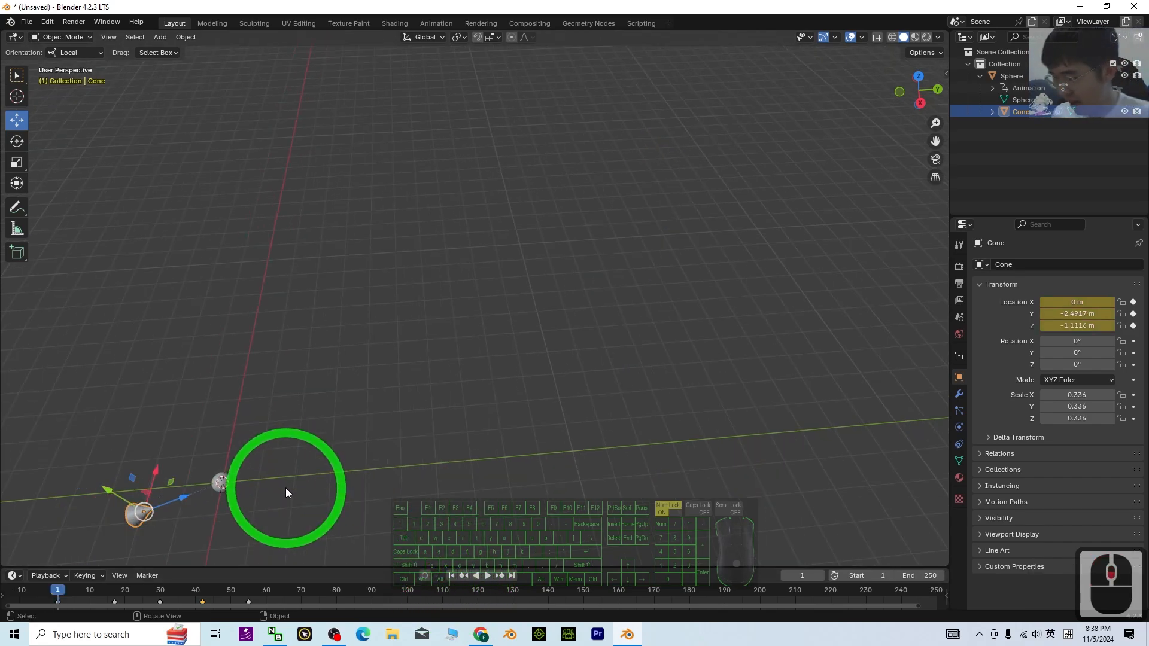
{"action": "middle_click_drag", "start_coordinate": [351, 465], "coordinate": [683, 383], "text": "shift"}
{"action": "scroll", "coordinate": [584, 419], "scroll_direction": "up", "scroll_amount": 3}
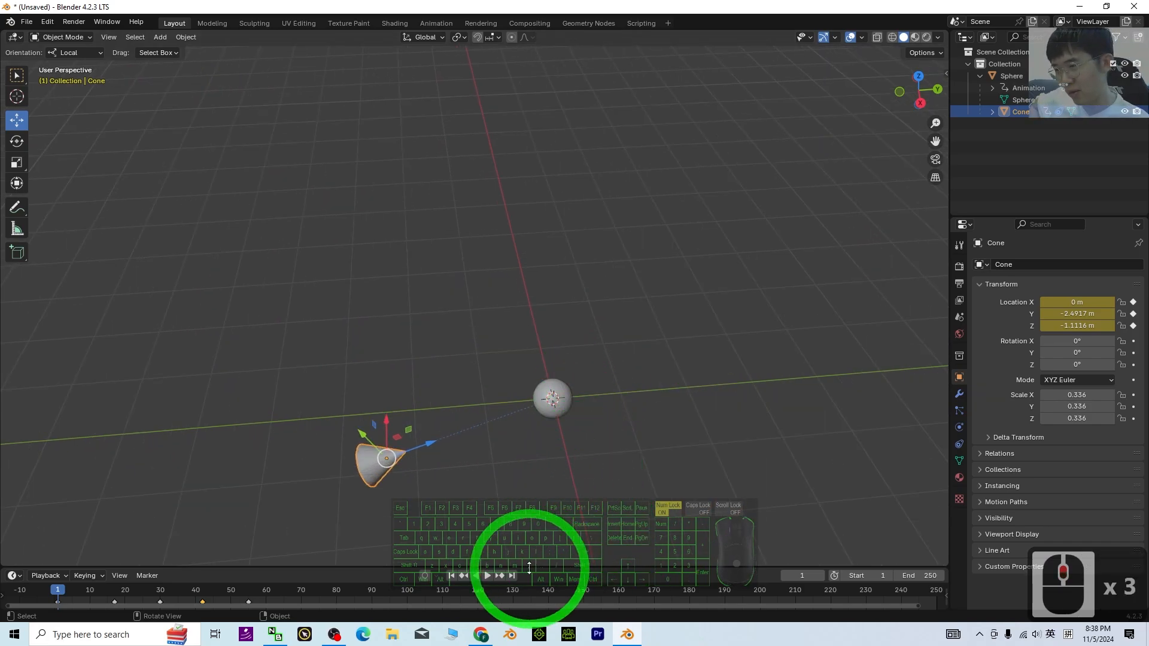
{"action": "left_click", "coordinate": [487, 575]}
{"action": "scroll", "coordinate": [590, 498], "scroll_direction": "down", "scroll_amount": 3}
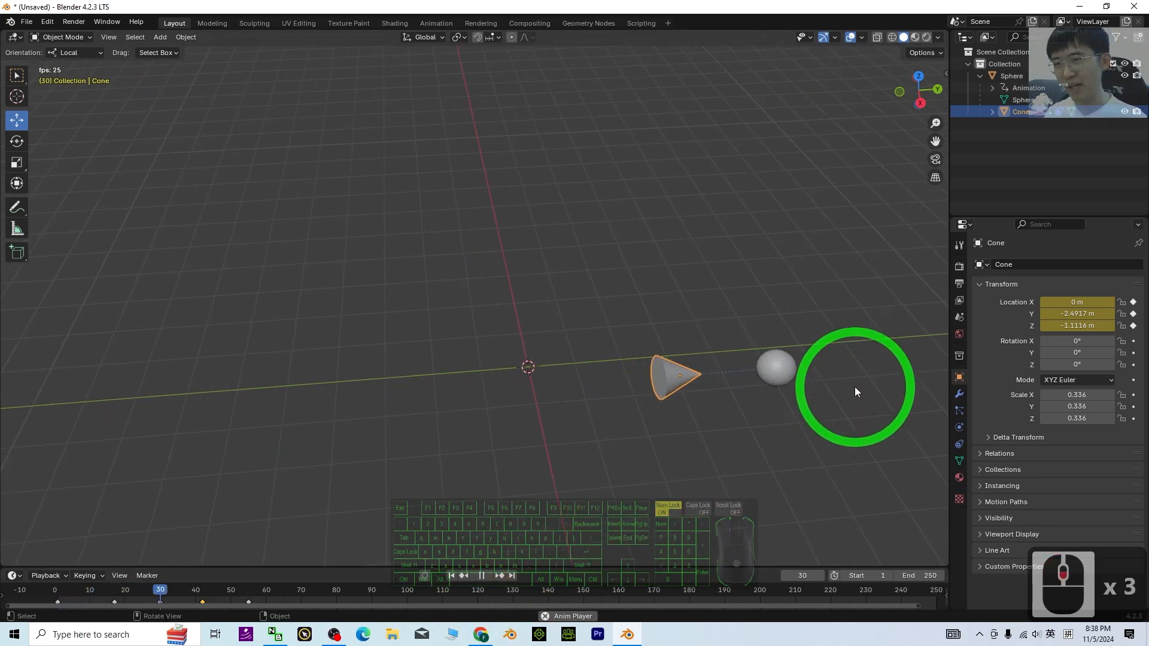
{"action": "middle_click_drag", "start_coordinate": [903, 361], "coordinate": [605, 292]}
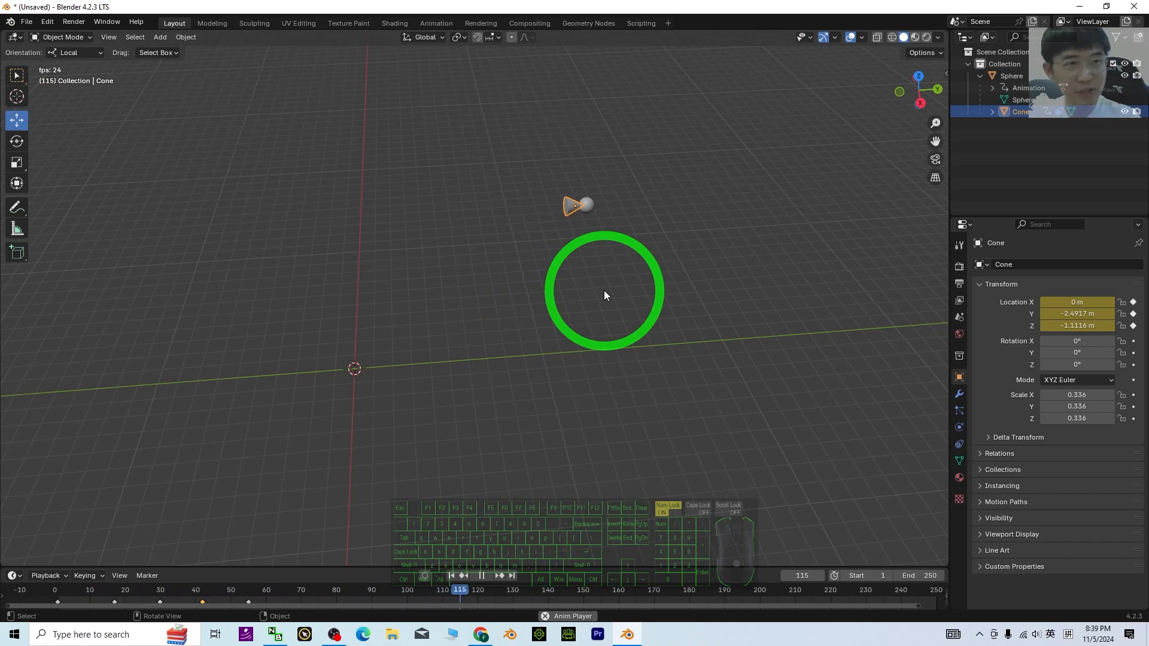
{"action": "left_click", "coordinate": [452, 575]}
{"action": "left_click", "coordinate": [482, 575]}
- Scrub the timeline to frame 55 and back, ending at frame 36, to examine how the cone closes in on the sphere
{"action": "middle_click_drag", "start_coordinate": [479, 539], "coordinate": [377, 487]}
{"action": "left_click_drag", "start_coordinate": [91, 589], "coordinate": [250, 632]}
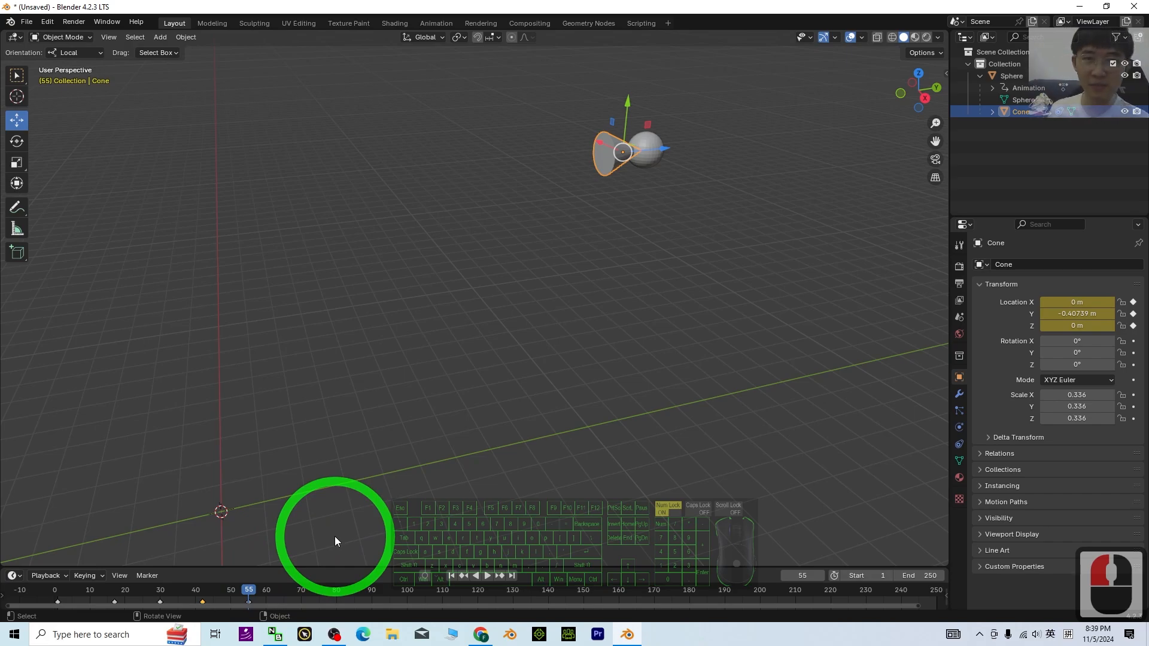
{"action": "left_click_drag", "start_coordinate": [239, 594], "coordinate": [109, 585]}
{"action": "mouse_move", "coordinate": [175, 586]}
{"action": "left_mouse_down"}
{"action": "mouse_move", "coordinate": [257, 590]}
{"action": "mouse_move", "coordinate": [182, 590]}
{"action": "left_mouse_up"}
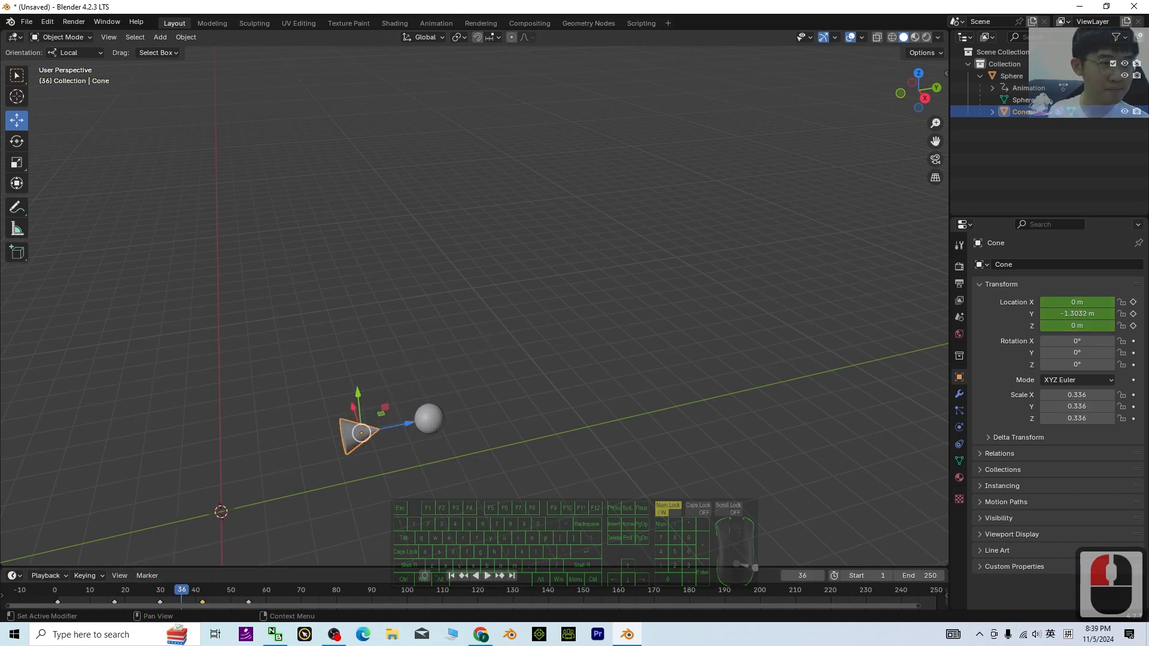